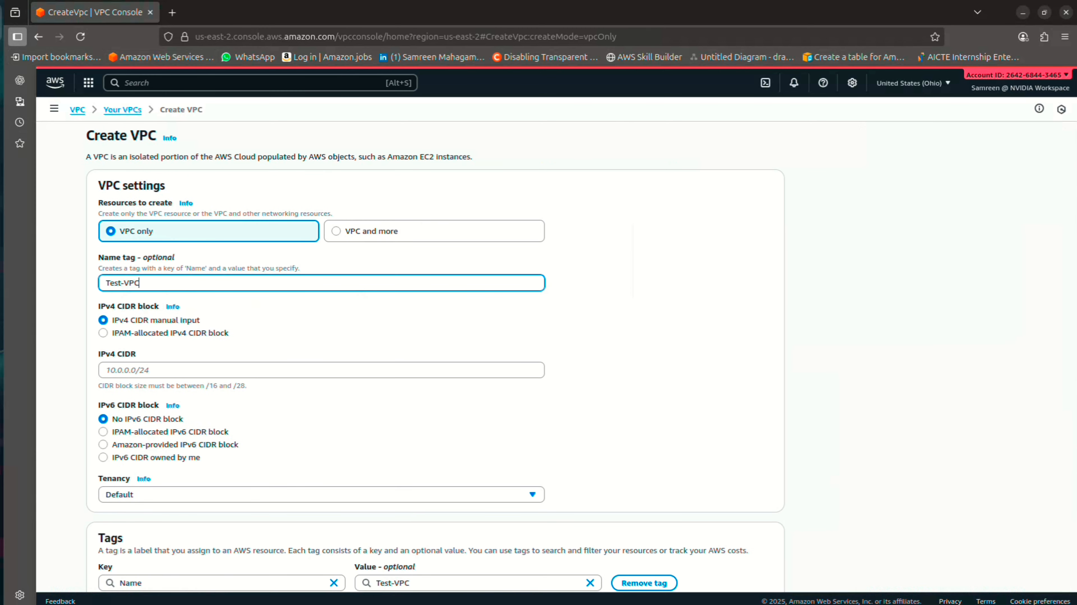
Copy the Test-VPC name, set the IPv4 CIDR to 10.0.0.0/16 and create the VPC.
key(ctrl+a)
key(ctrl+c)
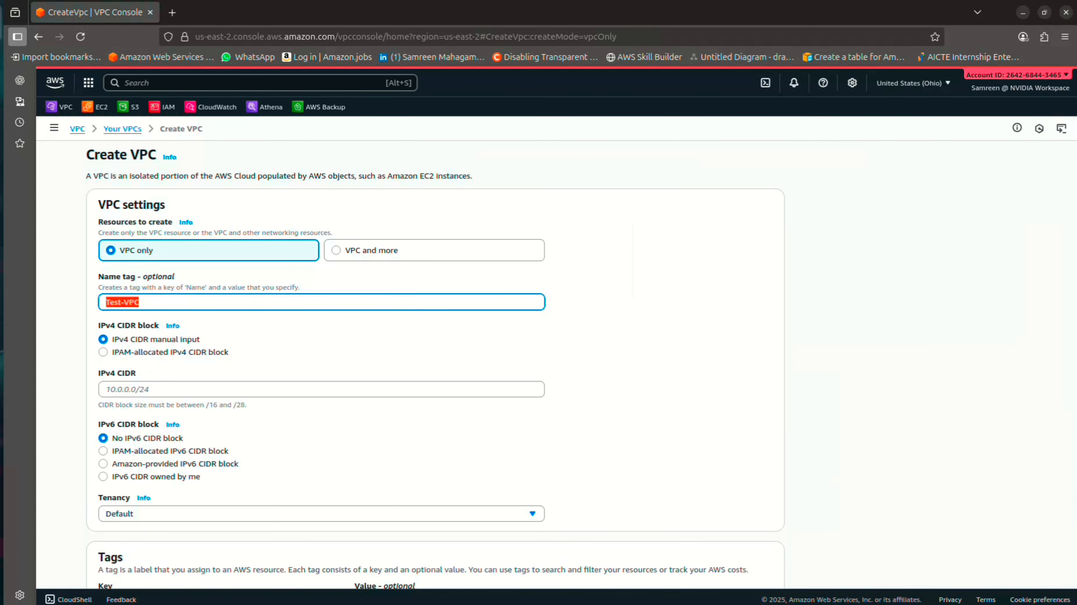
click(321, 389)
text(10.0.0.0/16)
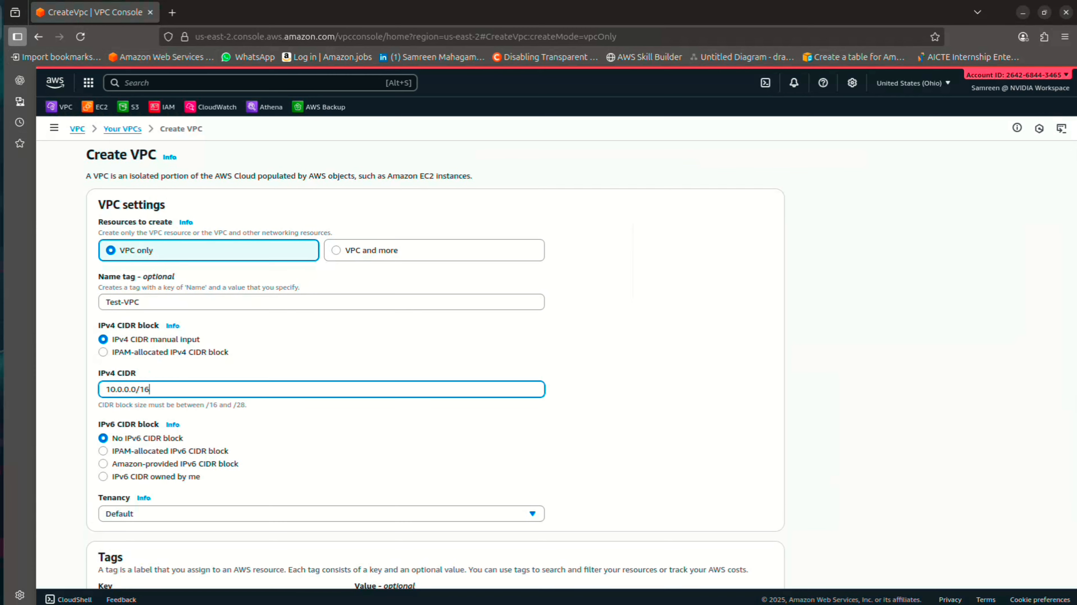
scroll(508, 381, down, 4)
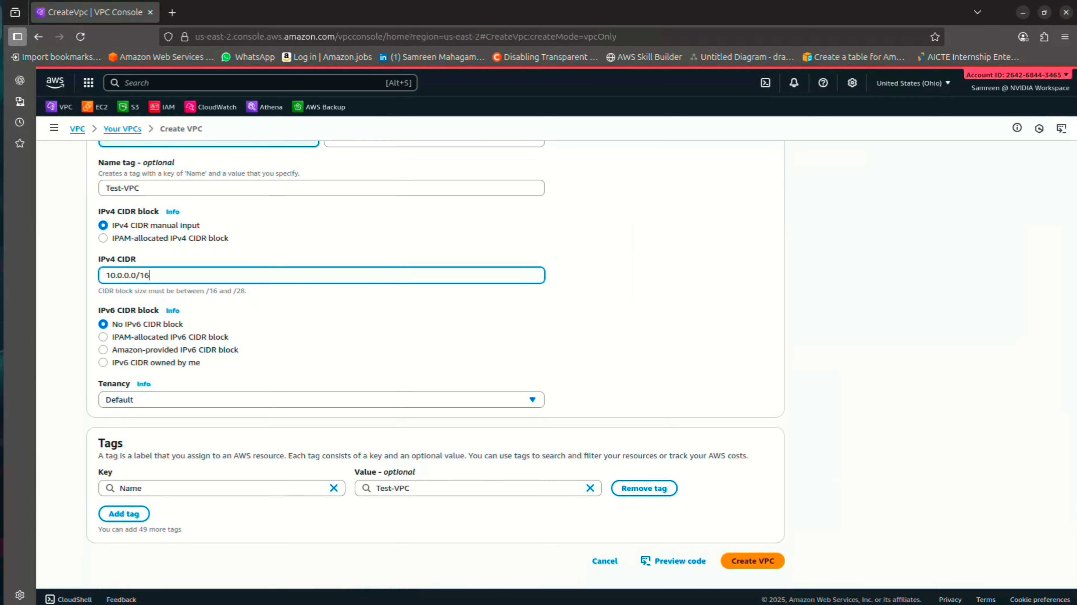
click(752, 567)
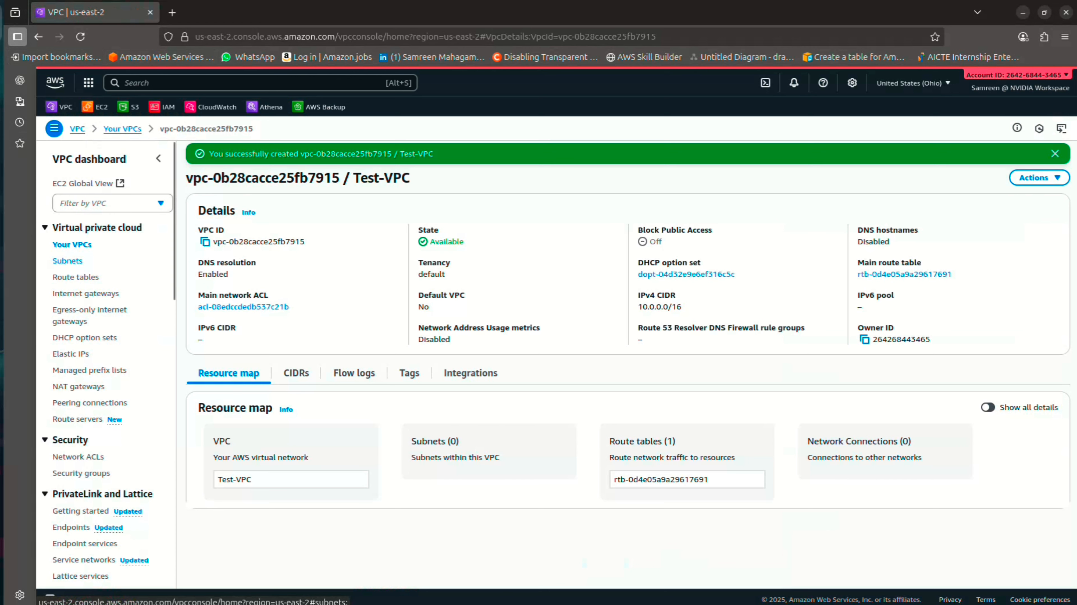
Start a new subnet in Test-VPC, name it Test-VPC-PublicSubnet and copy that name.
click(67, 261)
click(1033, 153)
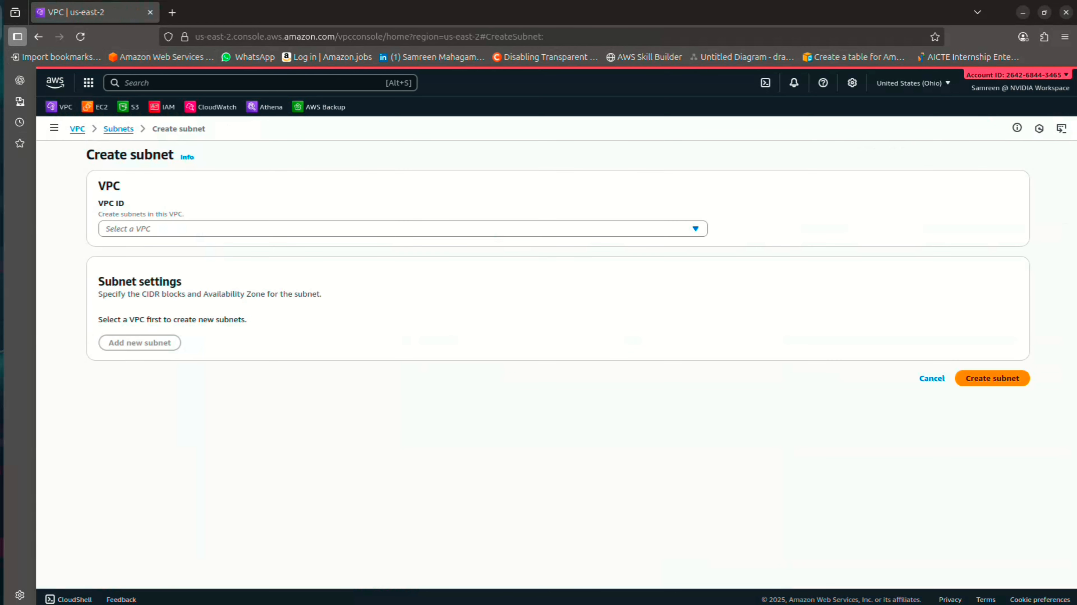
click(402, 229)
click(402, 296)
scroll(401, 297, down, 5)
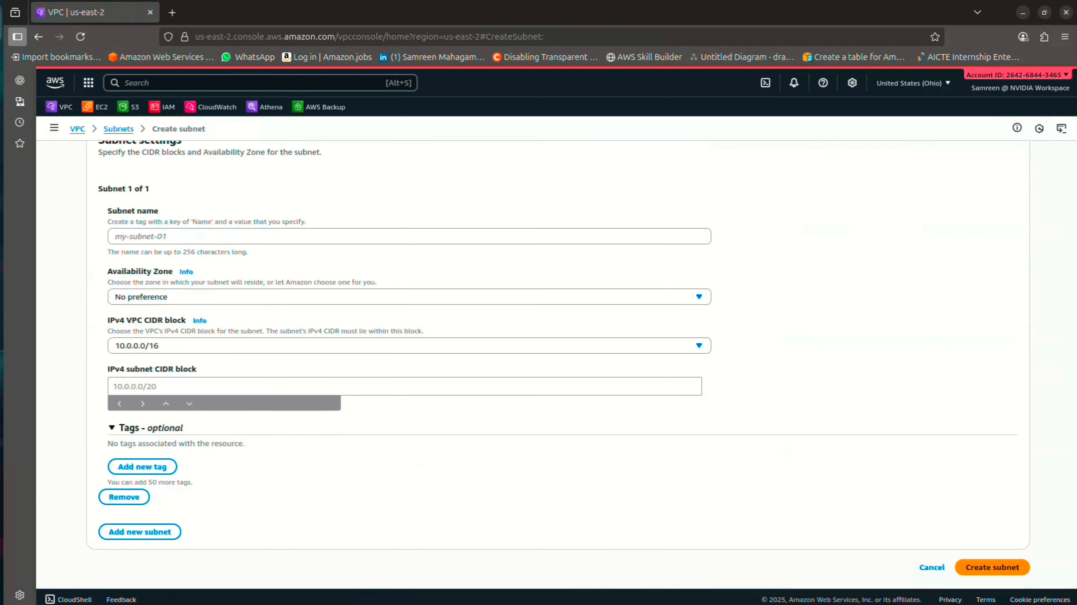
click(204, 236)
key(ctrl+v)
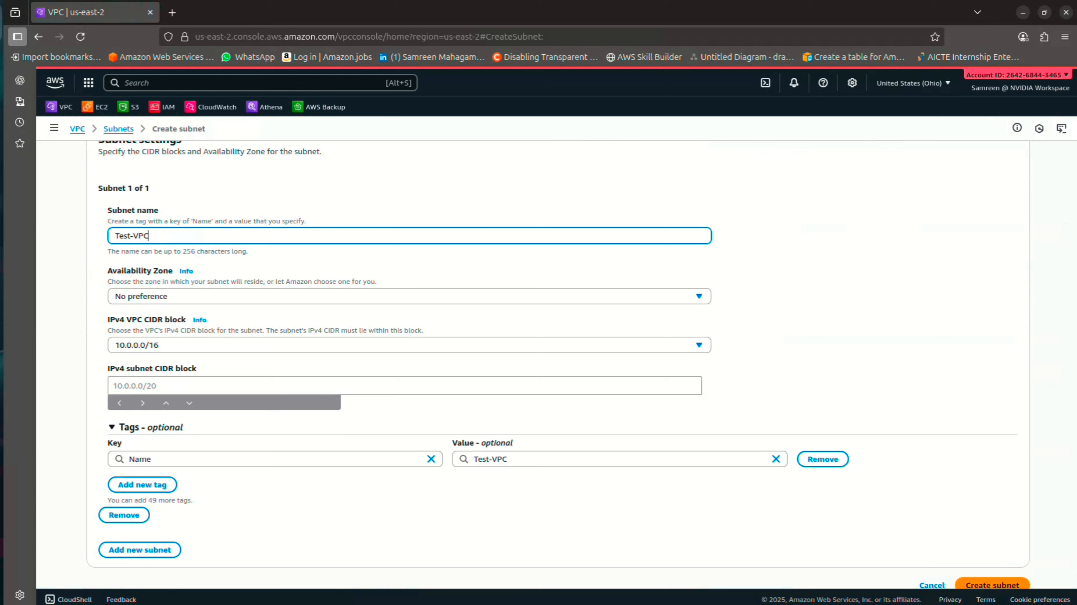
text(-PublicSubnet)
key(ctrl+a)
key(ctrl+c)
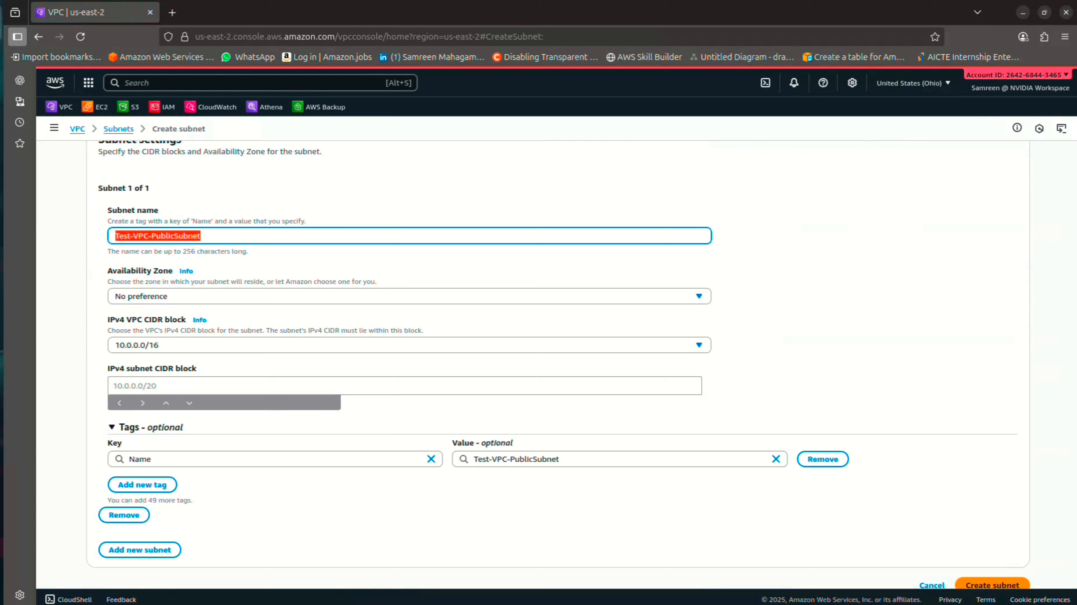
Place the public subnet in availability zone us-east-2a with IPv4 CIDR block 10.0.0.0/20 and create it.
click(204, 296)
click(203, 354)
scroll(204, 354, down, 2)
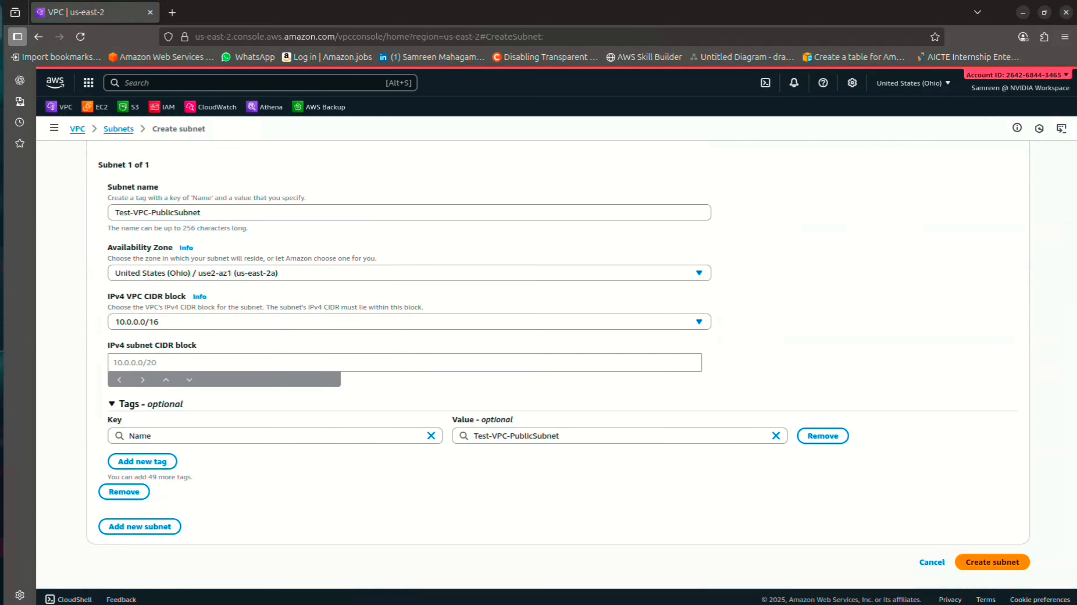
click(203, 365)
text(10.0)
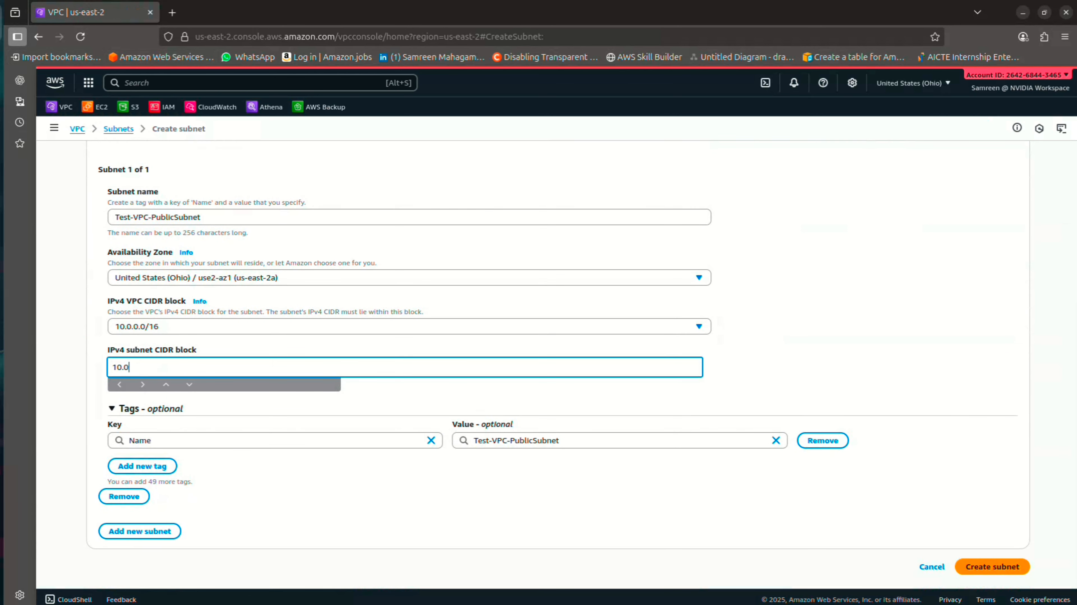
text(.0.0/20)
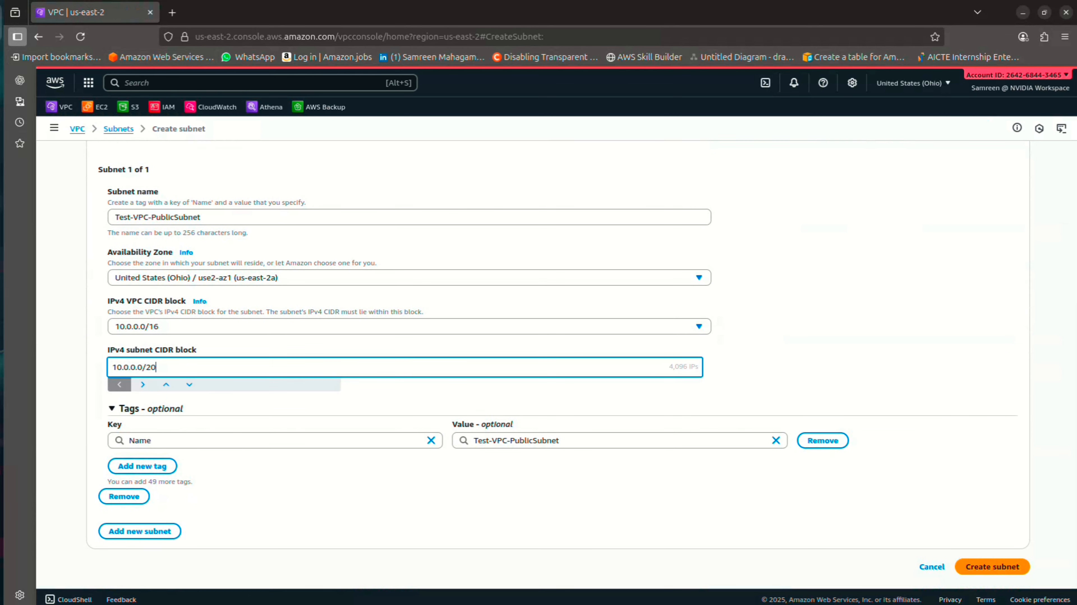
key(Return)
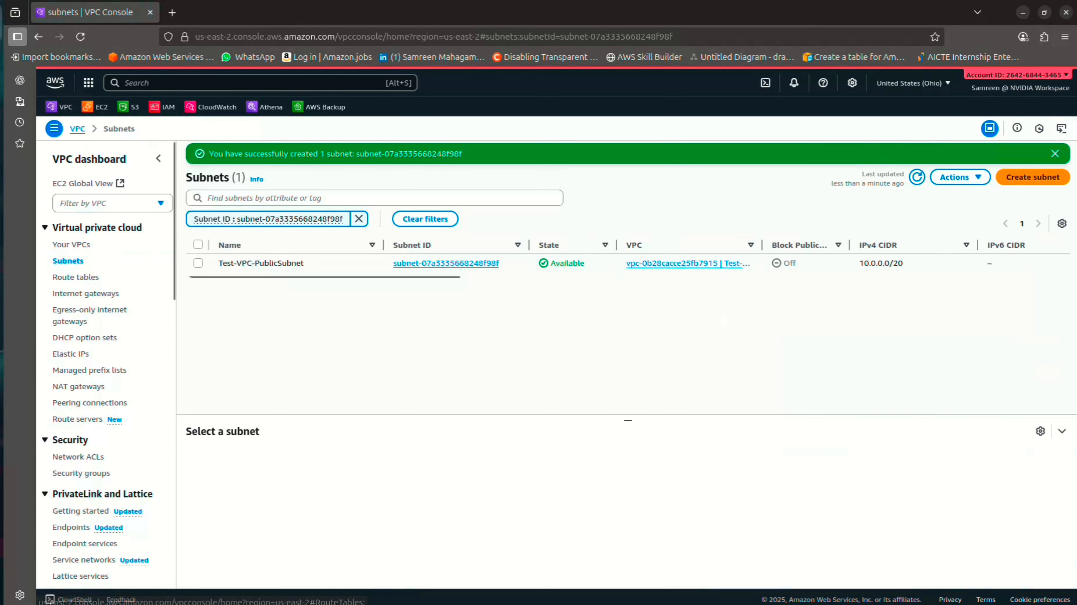
Enable auto-assign public IPv4 address in the settings of Test-VPC-PublicSubnet and save the change.
click(198, 263)
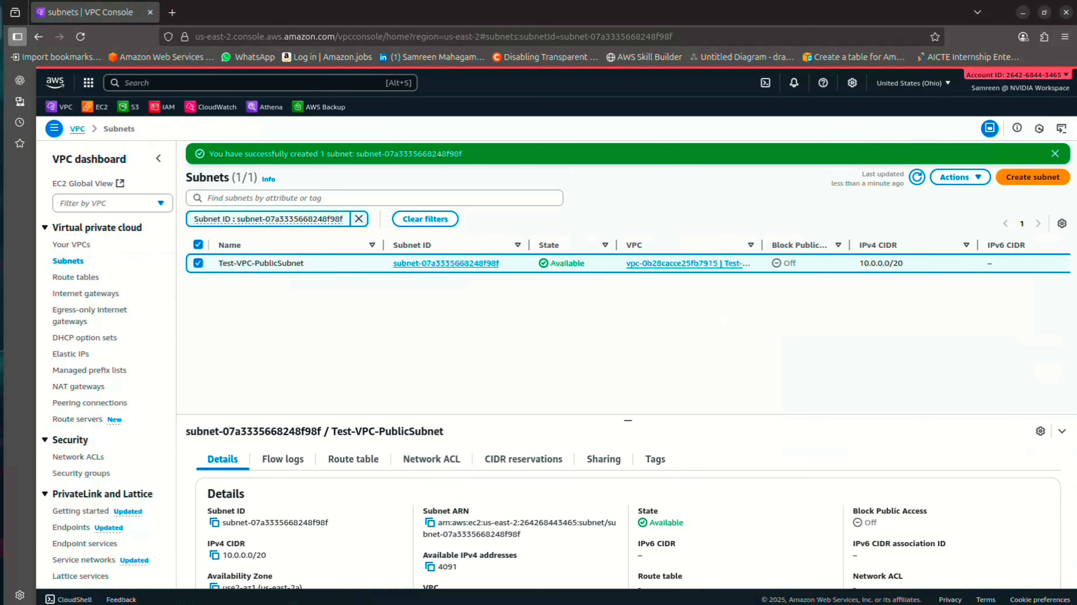
click(960, 177)
click(904, 231)
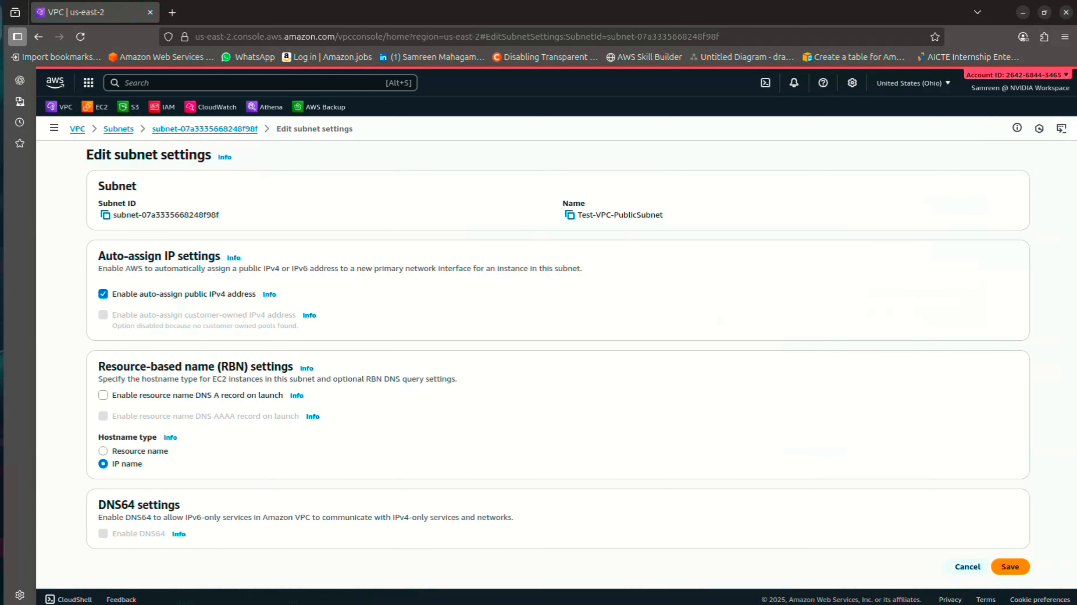
click(1010, 567)
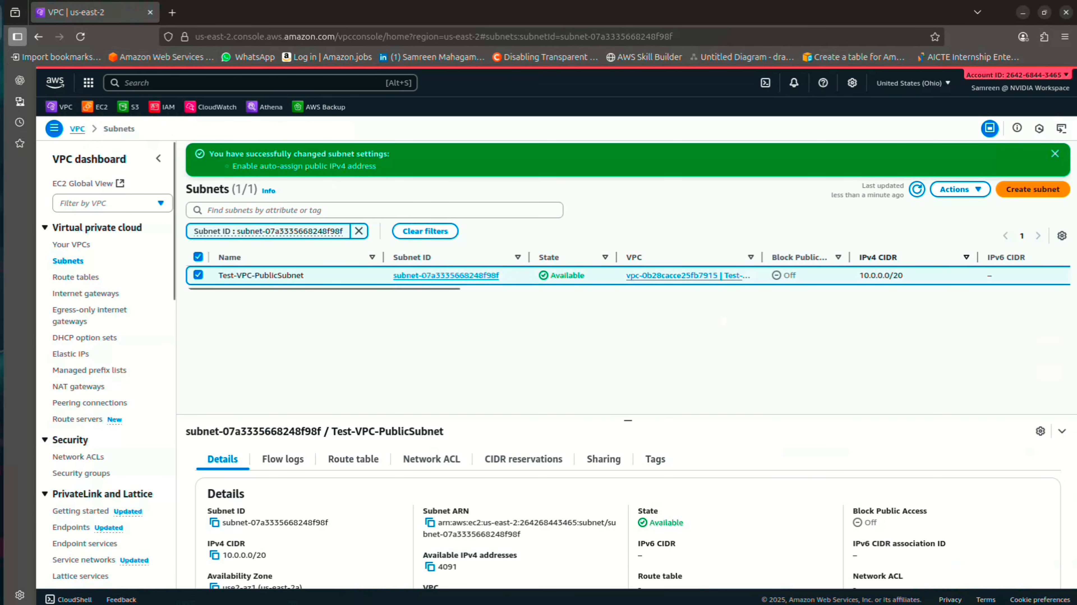
Start another subnet in Test-VPC and name it Test-VPC-PrivateSubnet.
click(1032, 189)
click(403, 229)
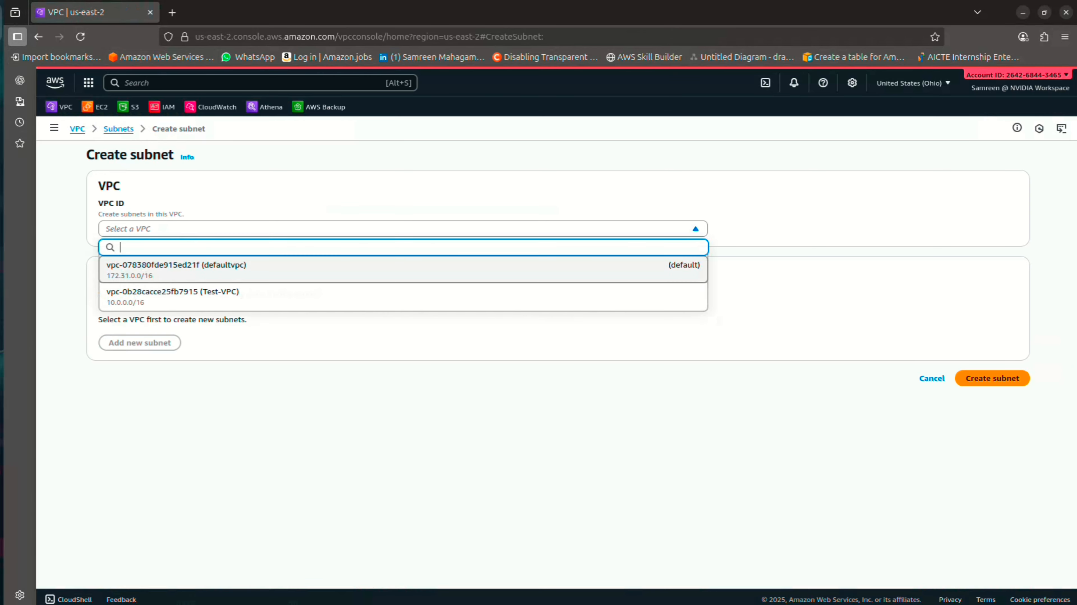
click(403, 297)
click(410, 339)
text(Test-VPC-PublicSubnet)
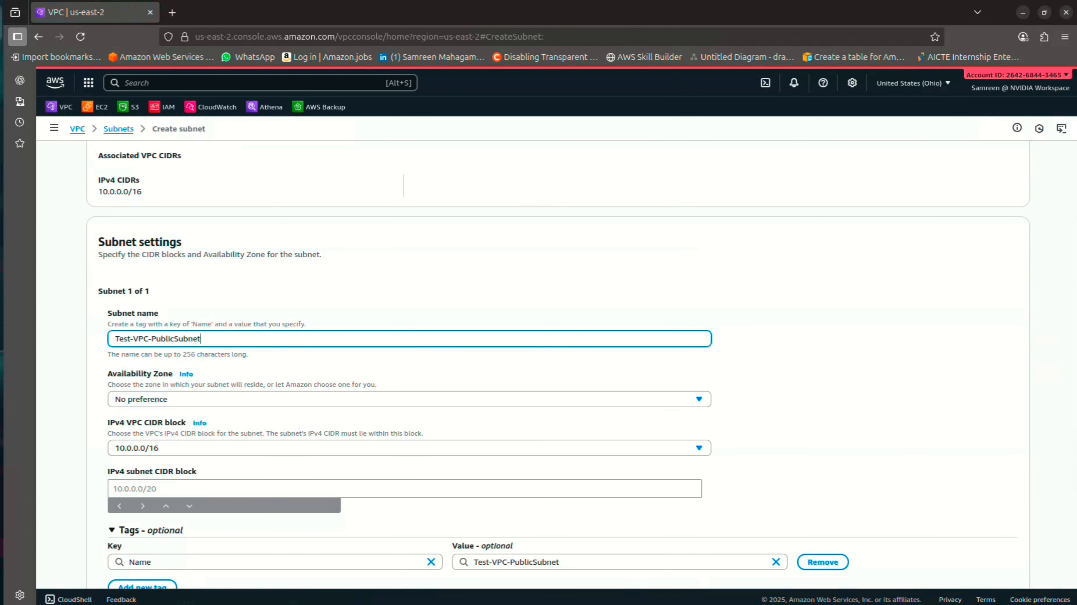
key(BackSpace)
key(BackSpace)
key(BackSpace)
key(BackSpace)
key(BackSpace)
key(BackSpace)
text(Private)
Place the private subnet in availability zone us-east-2b with IPv4 CIDR block 10.0.16.0/24 and create it.
click(409, 399)
click(409, 483)
scroll(409, 483, down, 3)
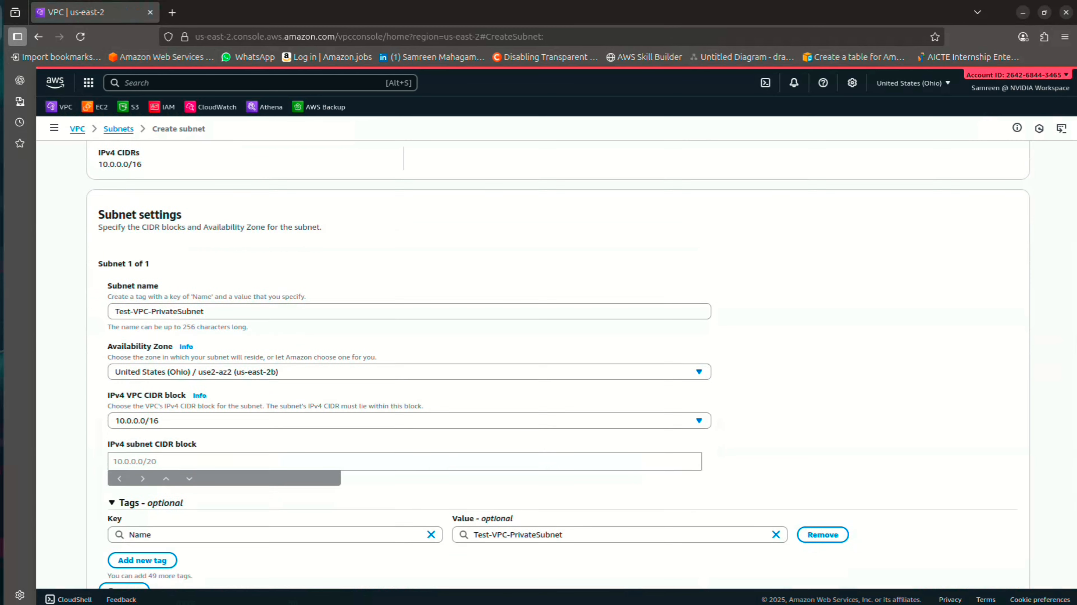
click(405, 367)
text(10.0.1)
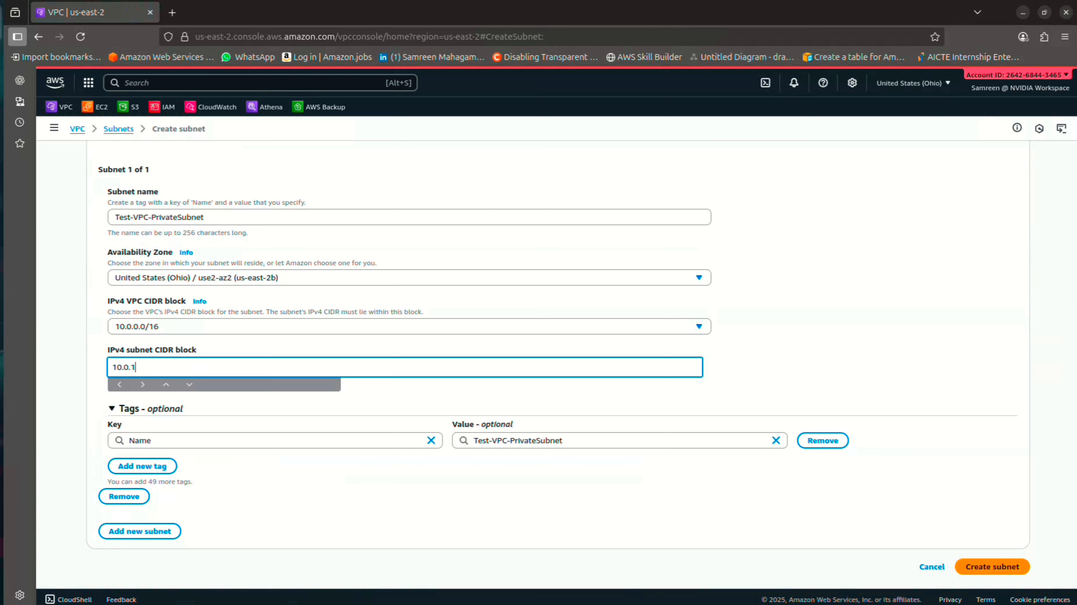
text(6.0/24)
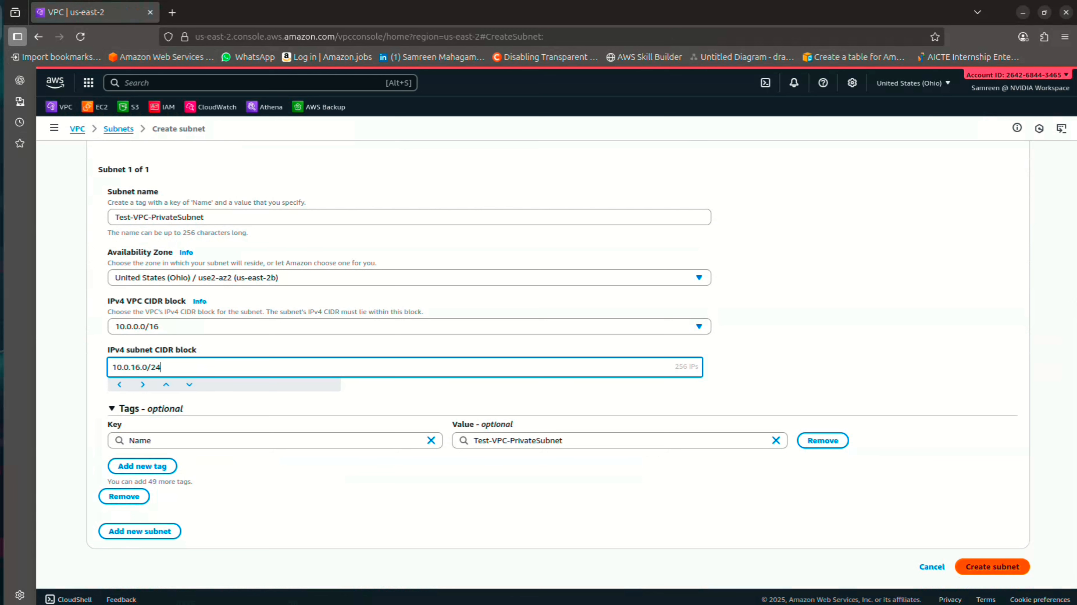
click(992, 567)
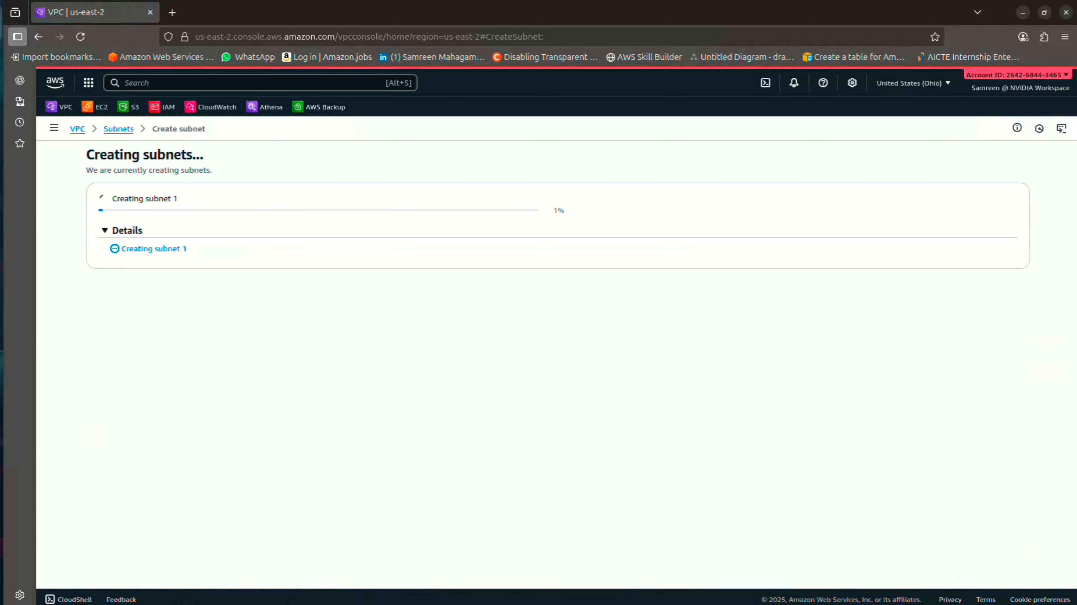
Create an internet gateway named Test-VPC-IGW.
click(87, 293)
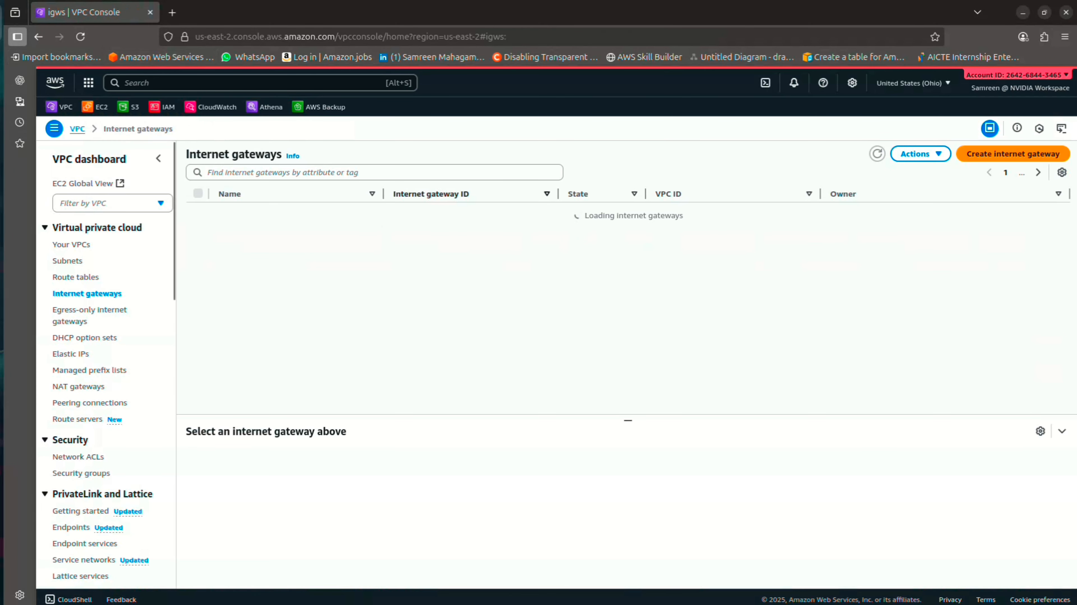
click(1013, 153)
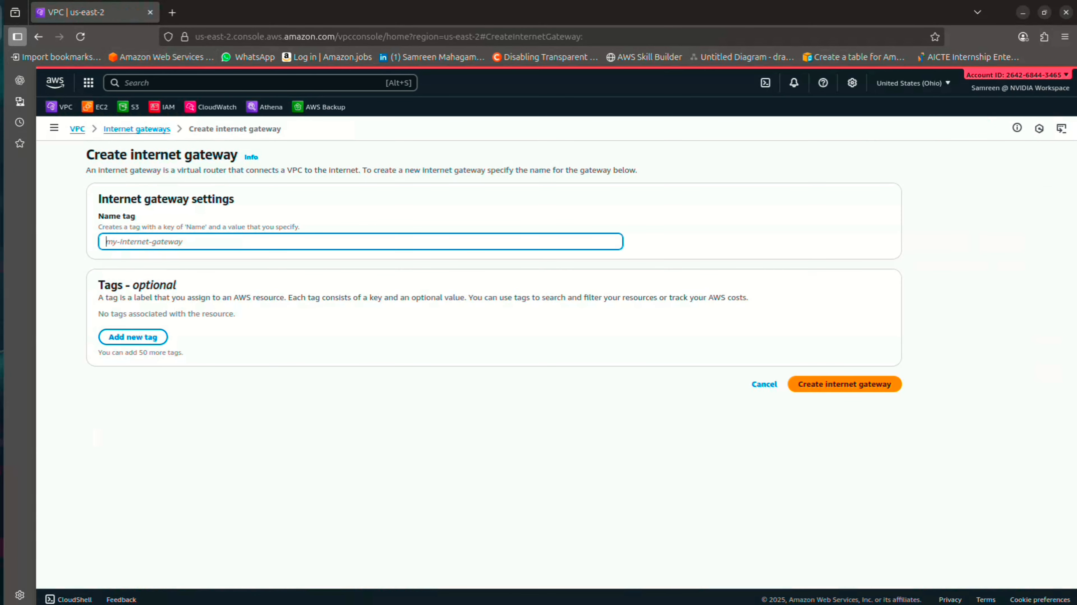
key(ctrl+v)
key(BackSpace)
key(BackSpace)
key(BackSpace)
key(BackSpace)
key(BackSpace)
key(BackSpace)
key(BackSpace)
key(BackSpace)
key(BackSpace)
key(BackSpace)
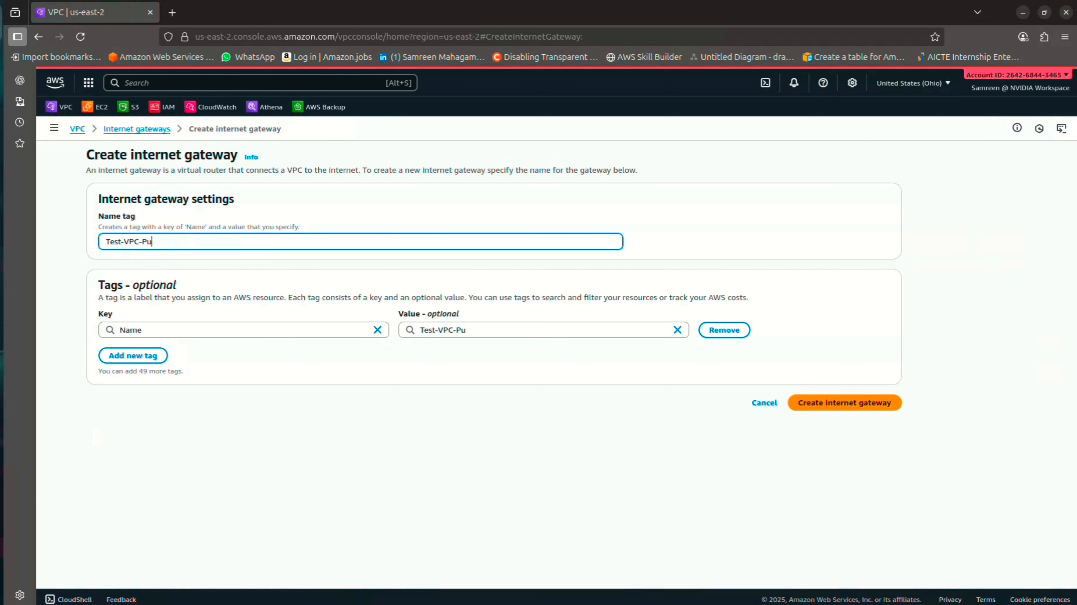
text(IGW)
click(844, 403)
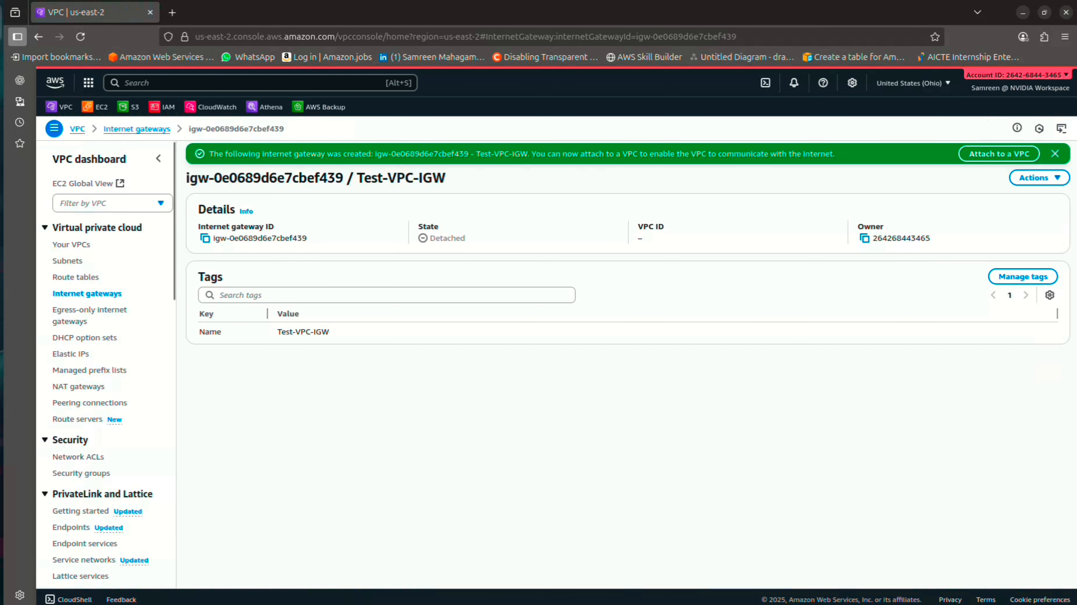
Attach the Test-VPC-IGW internet gateway to Test-VPC.
click(999, 154)
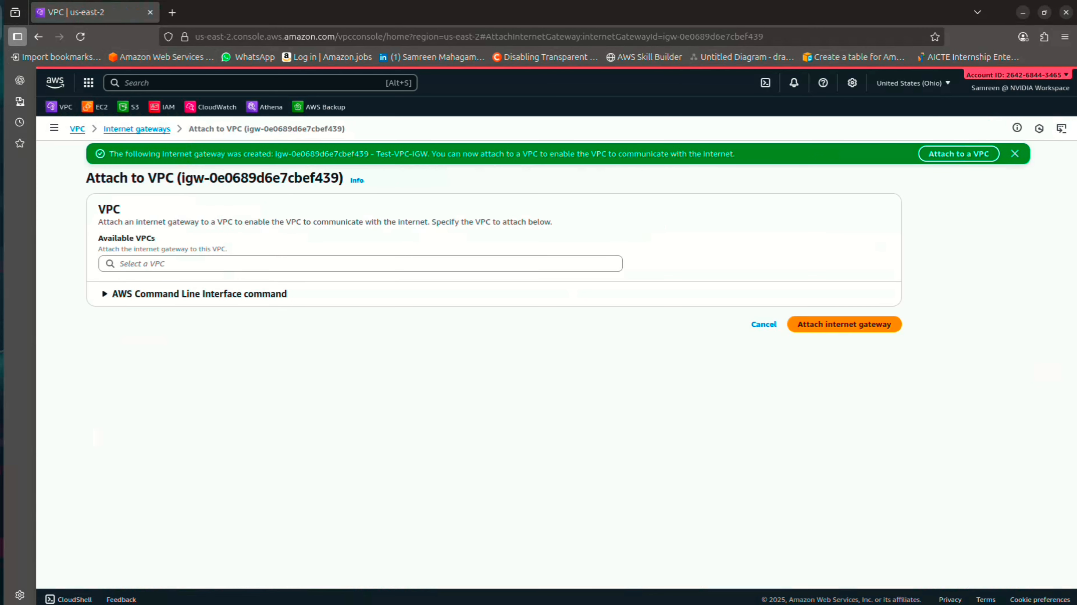
click(360, 263)
click(170, 283)
click(845, 324)
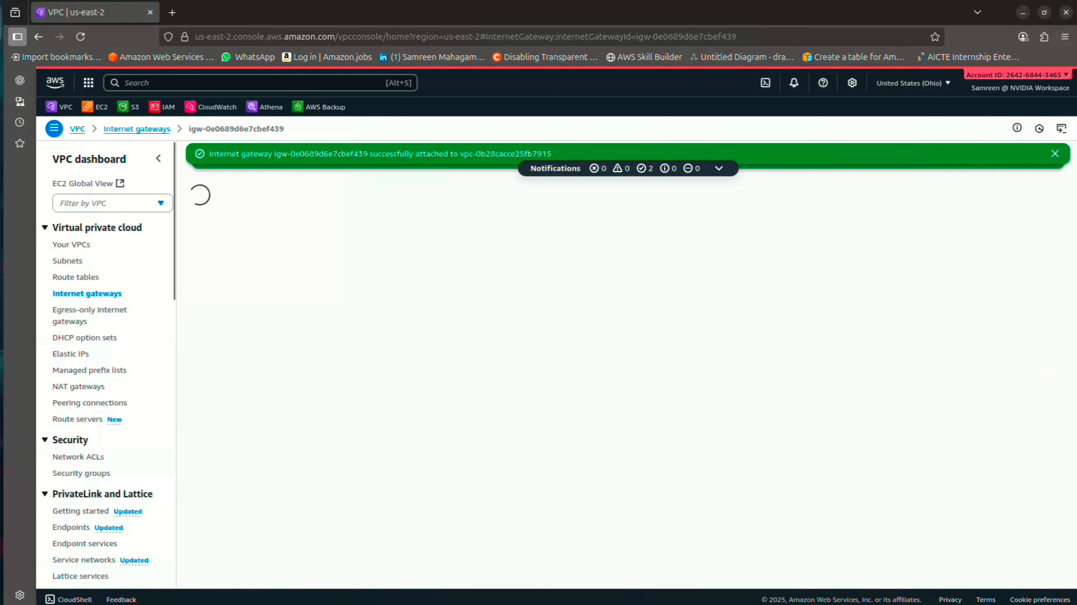
Create a route table named Test-VPC-PublicRouteTable in Test-VPC.
click(76, 277)
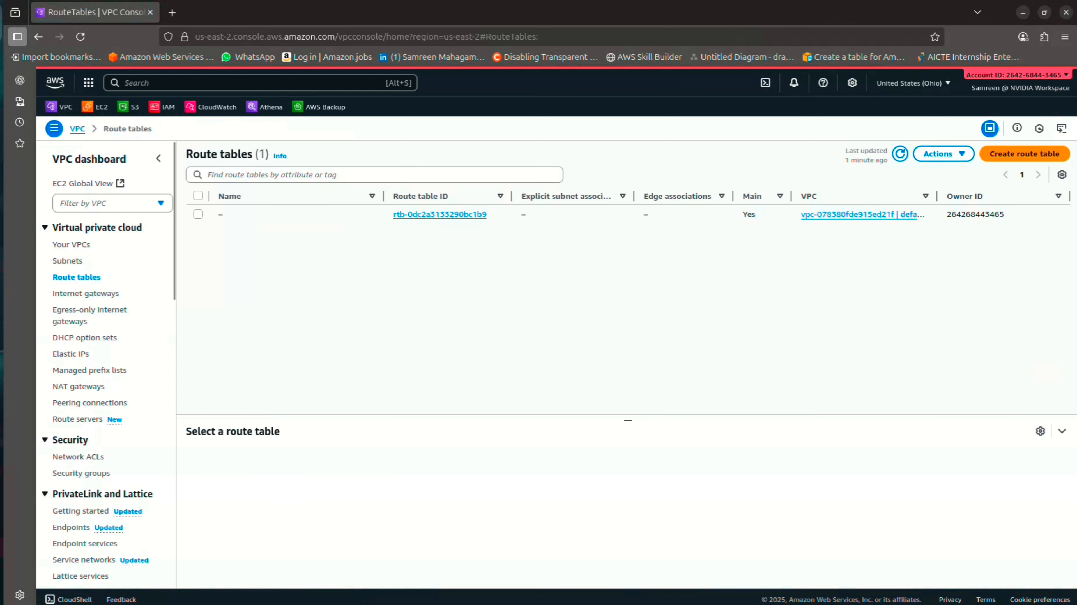
click(1024, 154)
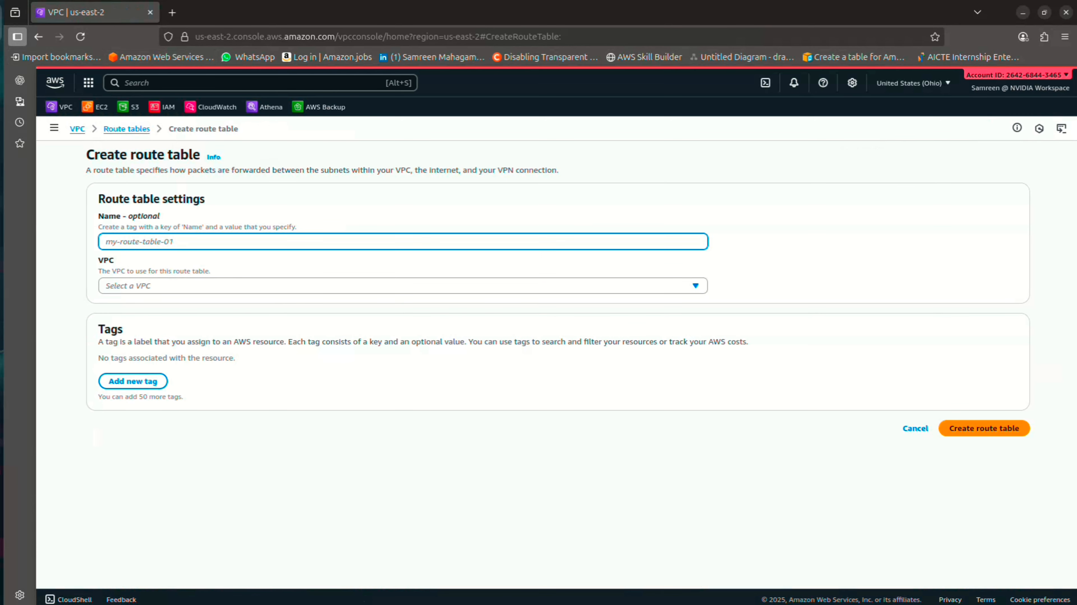
text(Test-VPC-PublicSubnet)
key(BackSpace)
key(BackSpace)
key(BackSpace)
key(BackSpace)
key(BackSpace)
key(BackSpace)
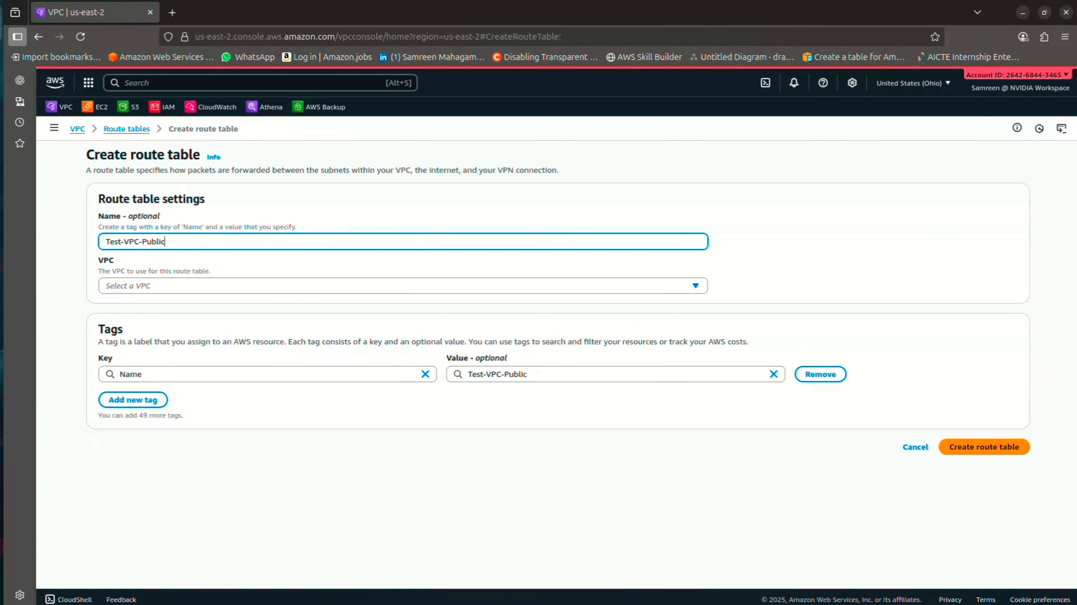
text(RouteTable)
key(ctrl+a)
click(271, 286)
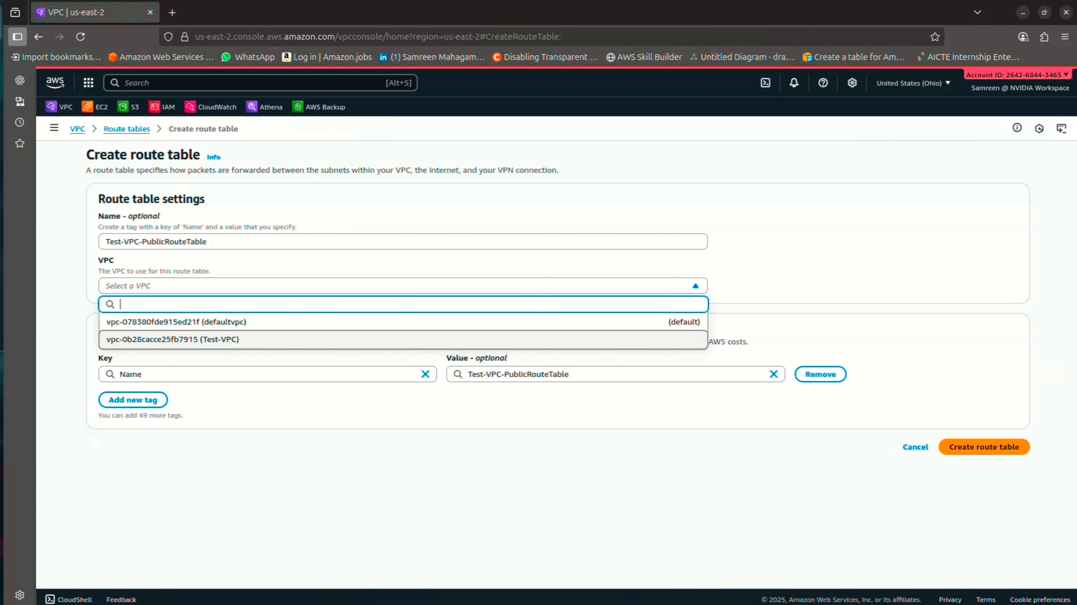
click(260, 340)
click(984, 446)
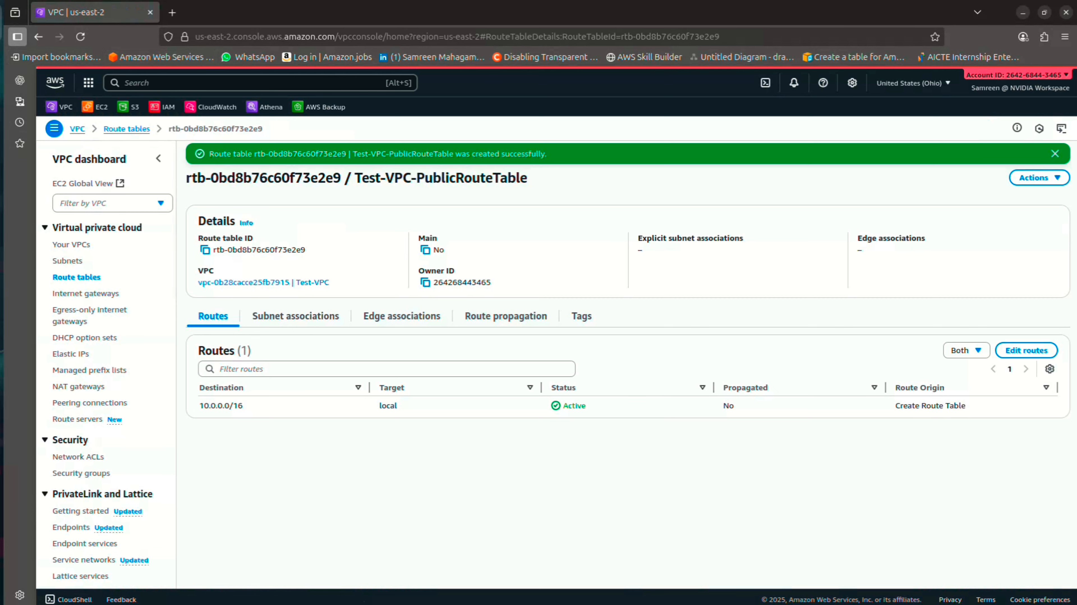
Associate Test-VPC-PublicSubnet with the public route table and save the associations.
click(296, 316)
click(1000, 351)
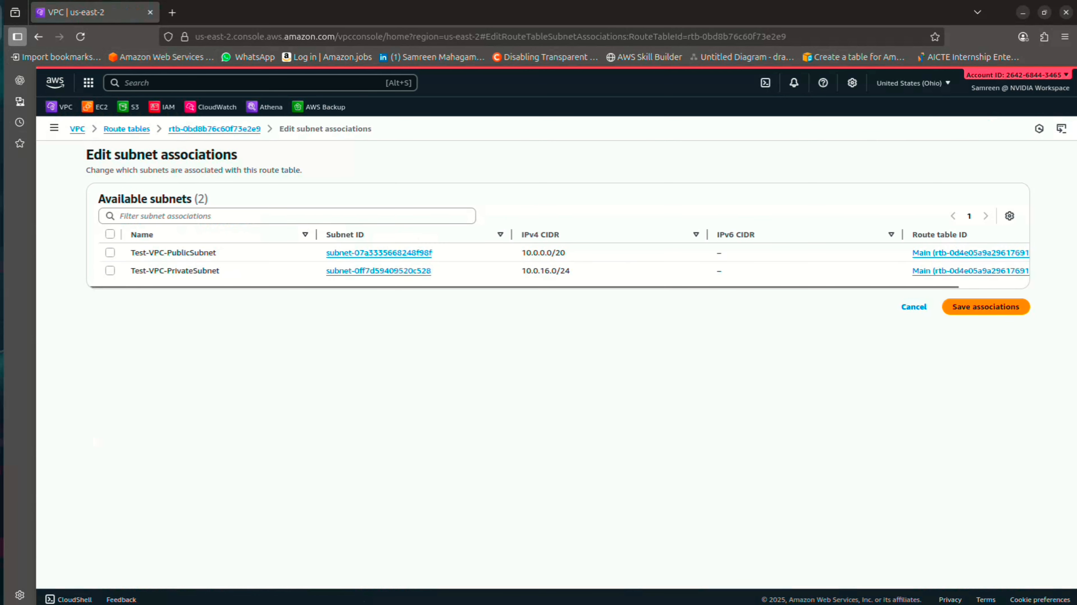
click(111, 252)
click(986, 375)
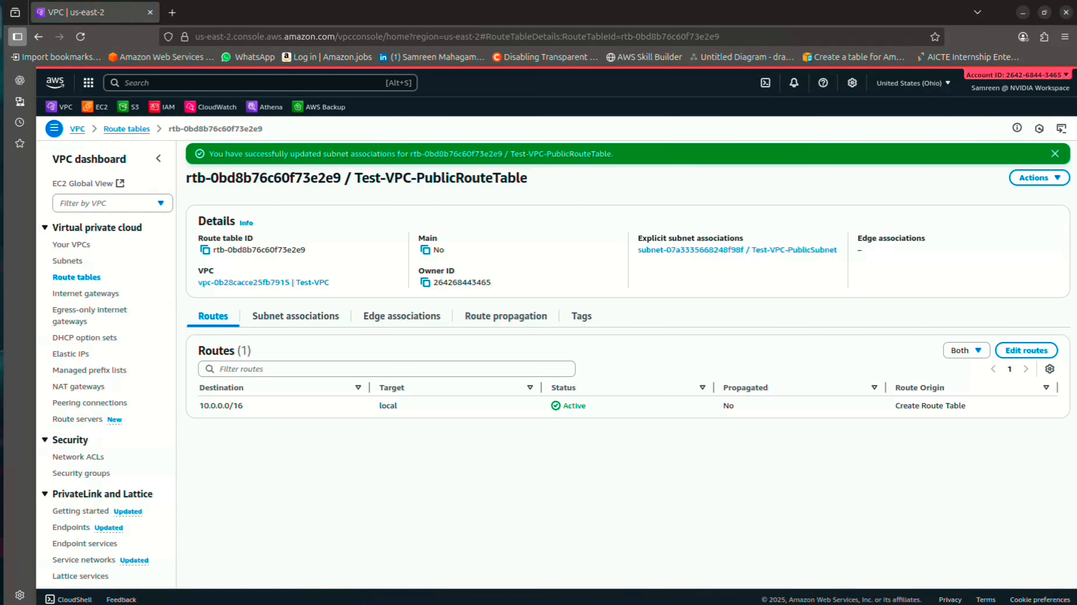
Add a route for 0.0.0.0/0 targeting the Test-VPC internet gateway to the public route table and save the changes.
click(1026, 350)
click(128, 260)
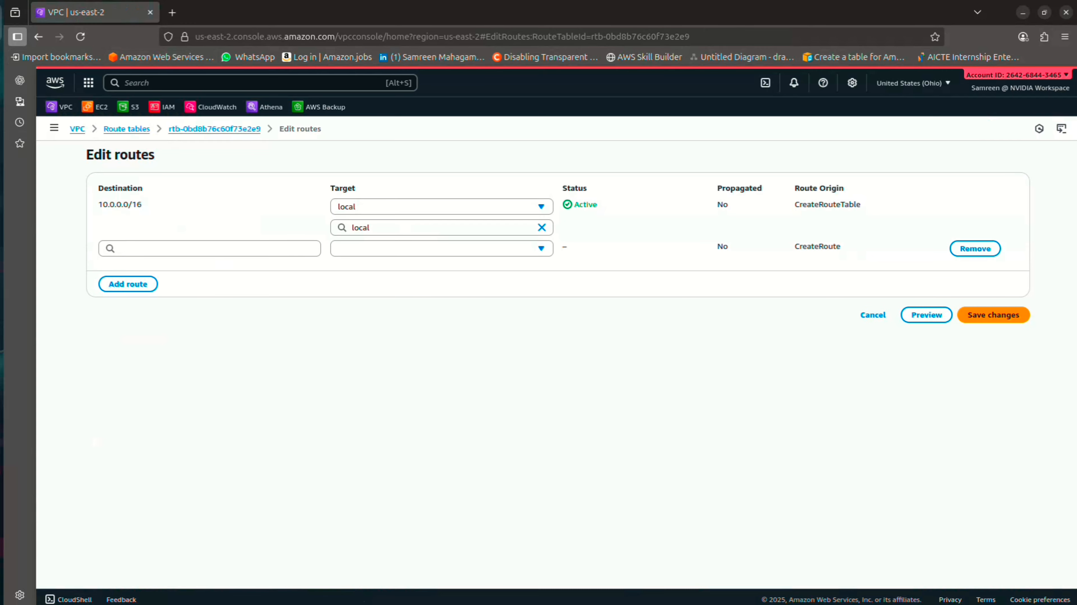
click(170, 249)
click(135, 268)
click(441, 249)
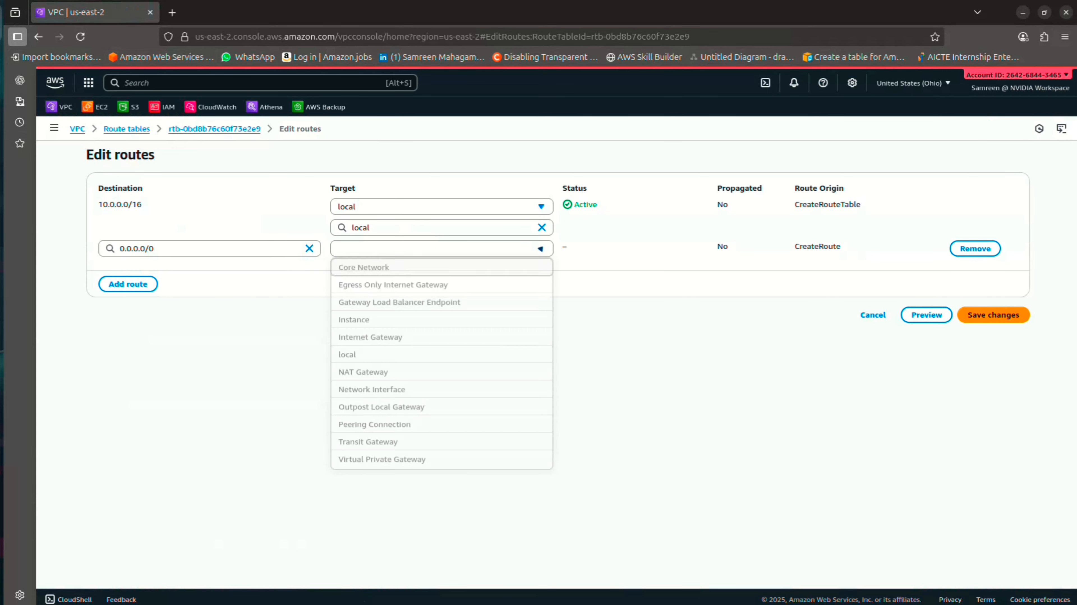
click(370, 337)
click(398, 312)
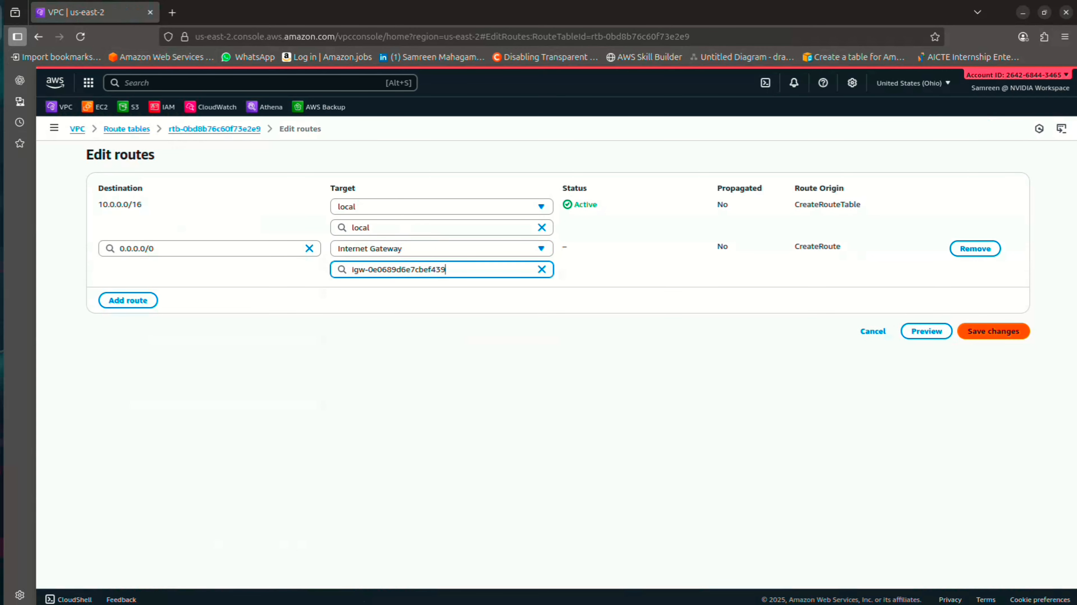
click(993, 332)
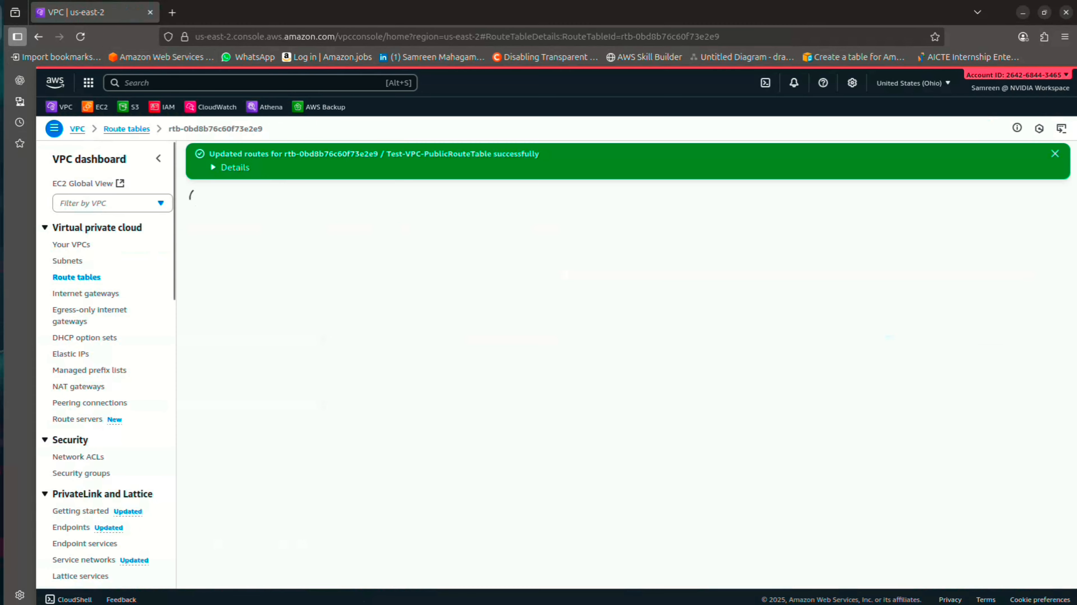
Start creating a NAT gateway and name it Test-VPC-NAT-GTW.
click(77, 277)
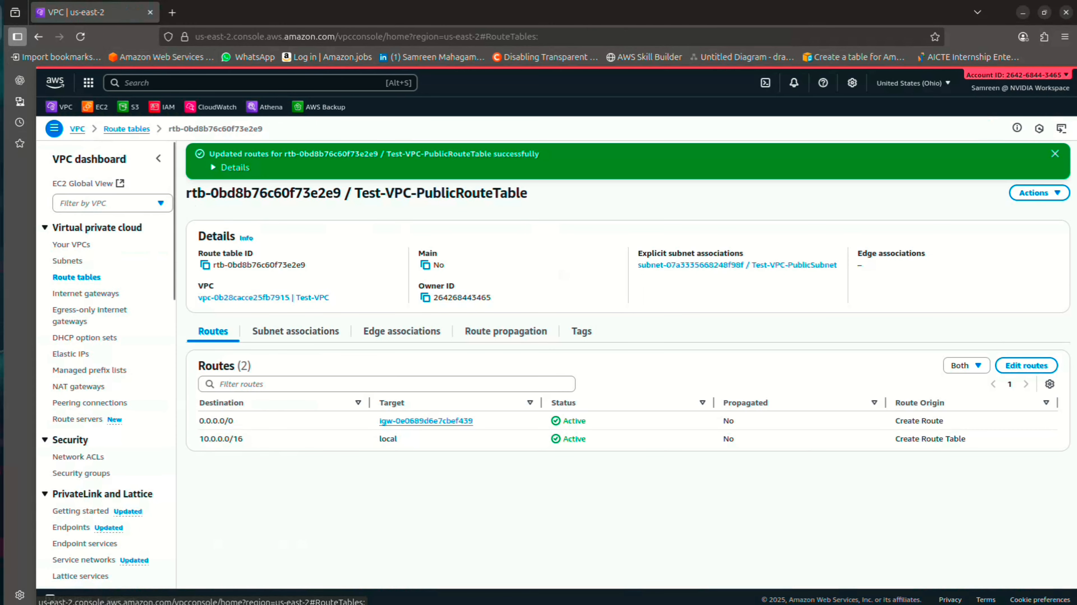
click(79, 387)
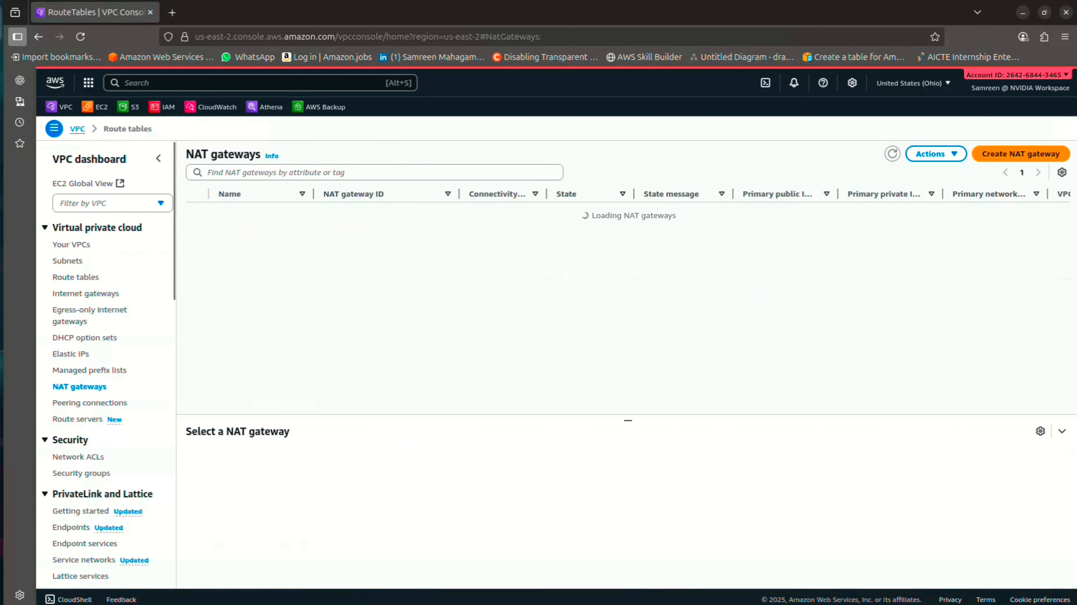
click(1020, 154)
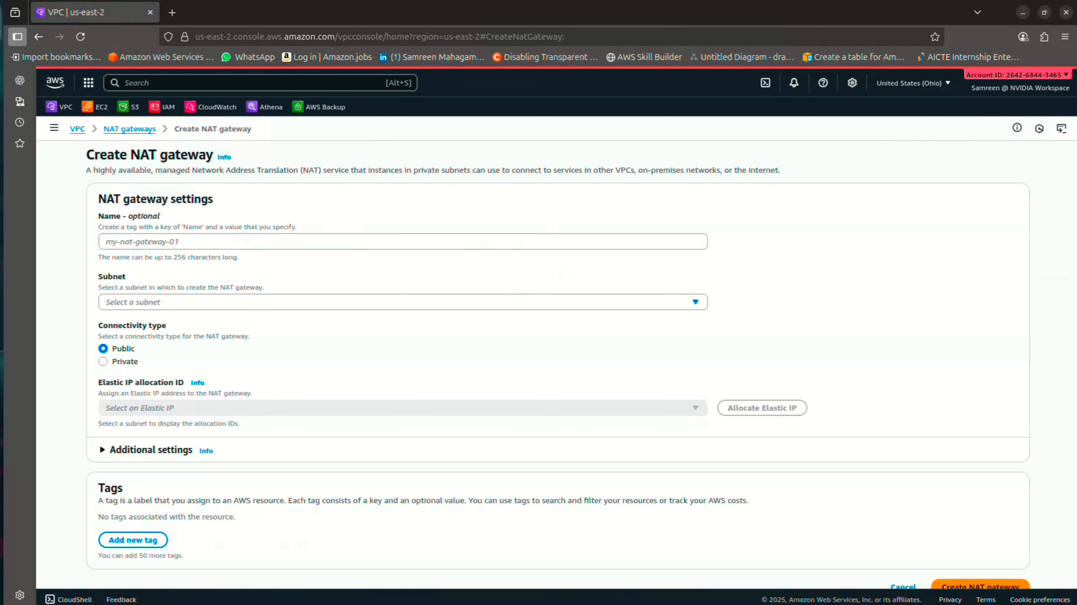
click(178, 241)
key(ctrl+v)
key(BackSpace)
key(BackSpace)
key(BackSpace)
key(BackSpace)
key(BackSpace)
key(BackSpace)
key(BackSpace)
key(BackSpace)
key(BackSpace)
key(BackSpace)
key(BackSpace)
key(BackSpace)
key(BackSpace)
key(BackSpace)
key(BackSpace)
key(BackSpace)
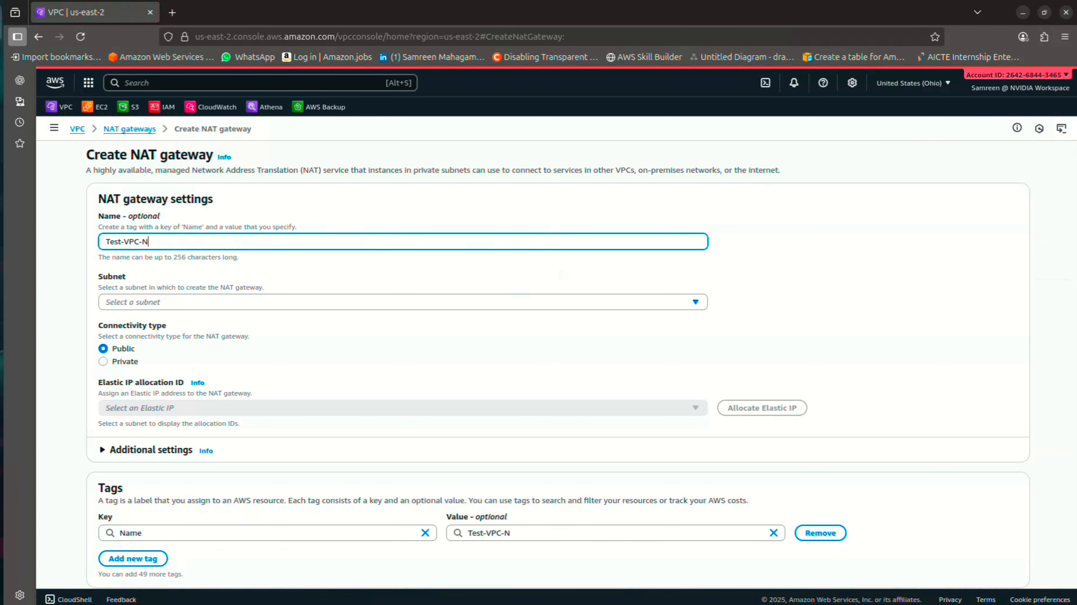
text(NAT-GTW)
Place the NAT gateway in Test-VPC-PublicSubnet, allocate an Elastic IP for it, and create the gateway.
click(403, 302)
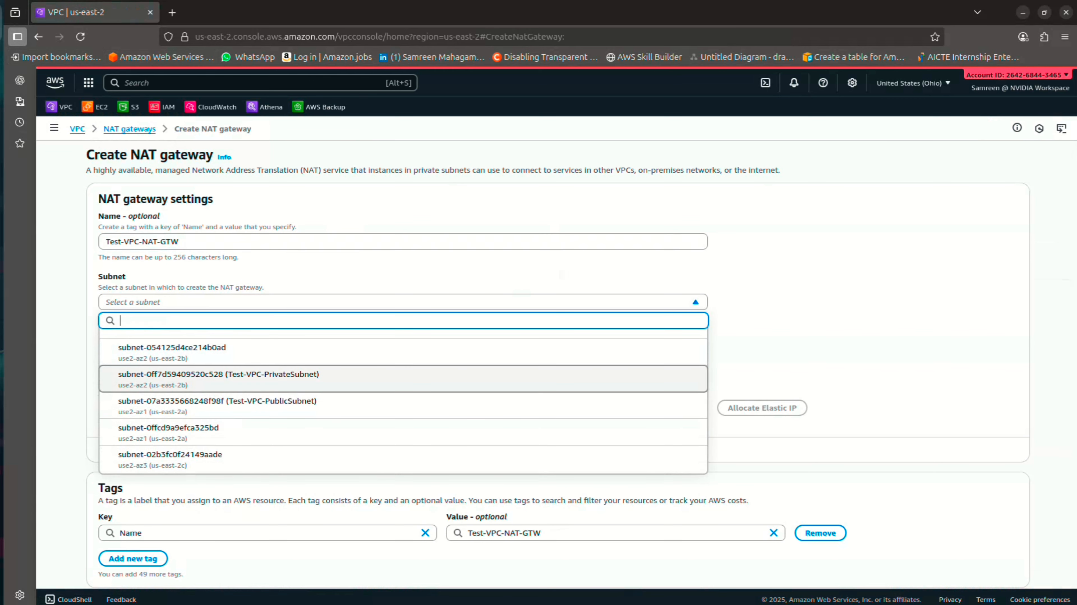
click(218, 401)
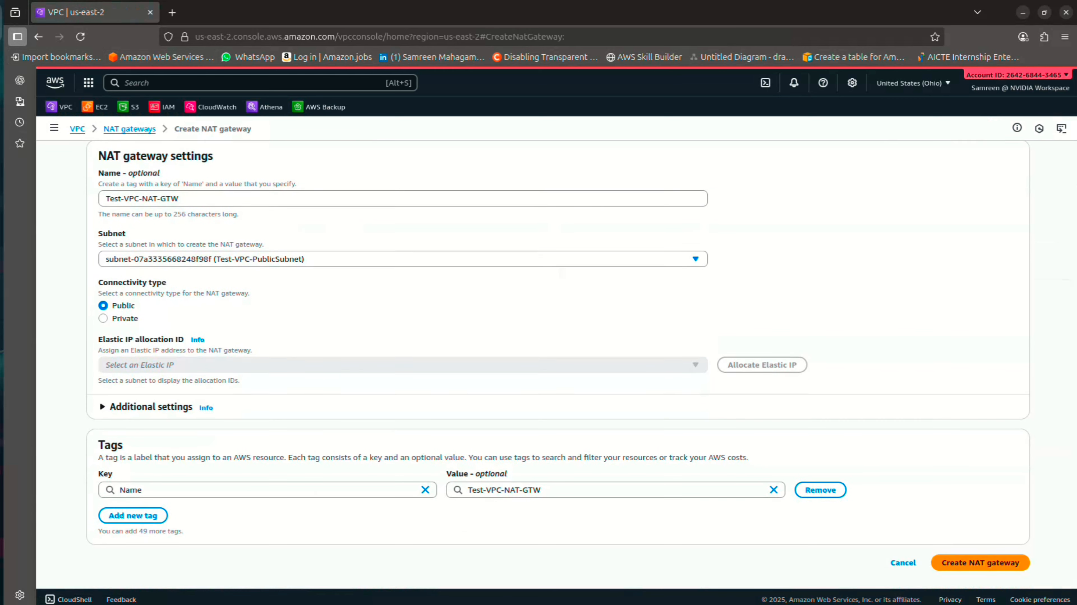
click(762, 381)
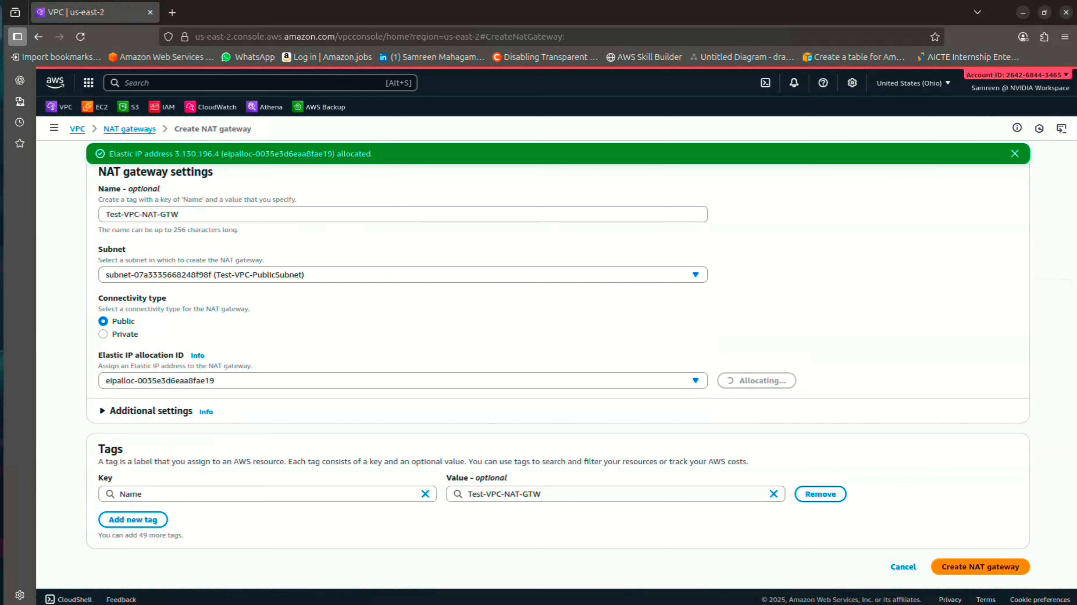
click(979, 566)
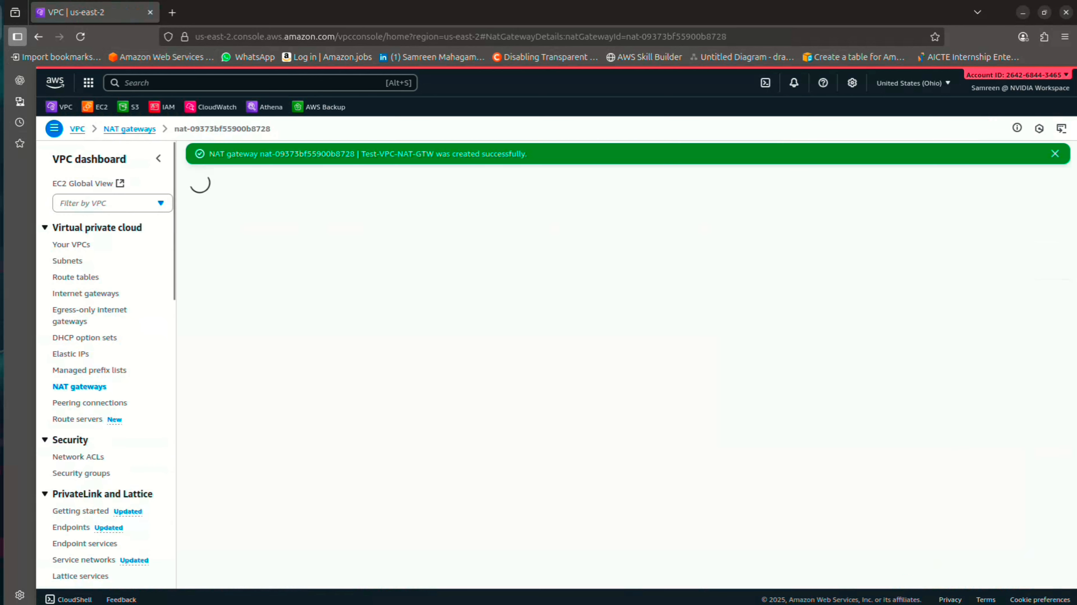
Create a route table named Test-VPC-PrivateRouteTable in Test-VPC.
click(76, 276)
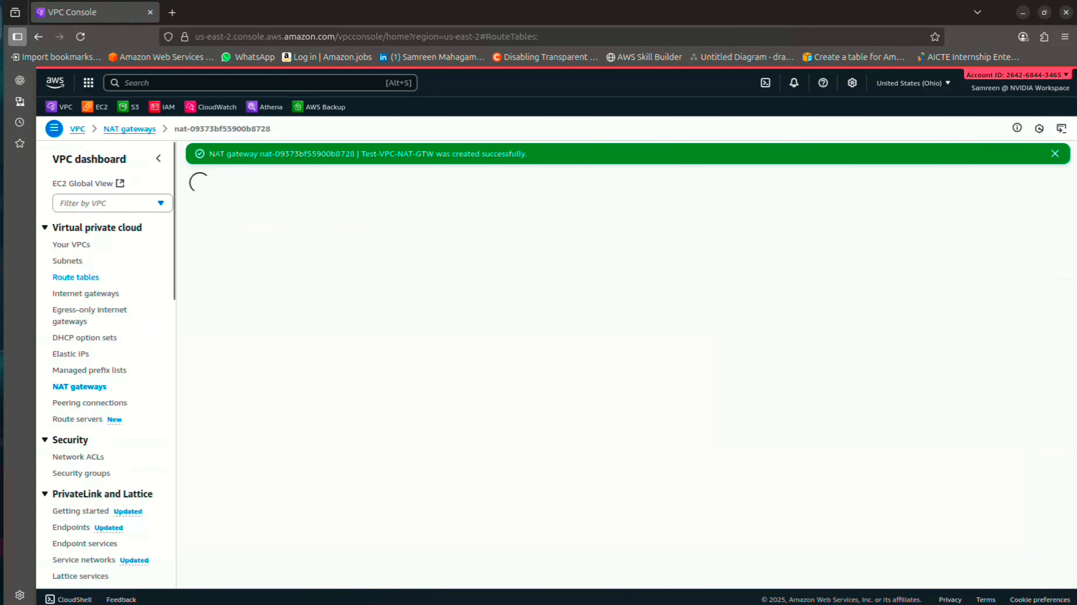
click(1024, 154)
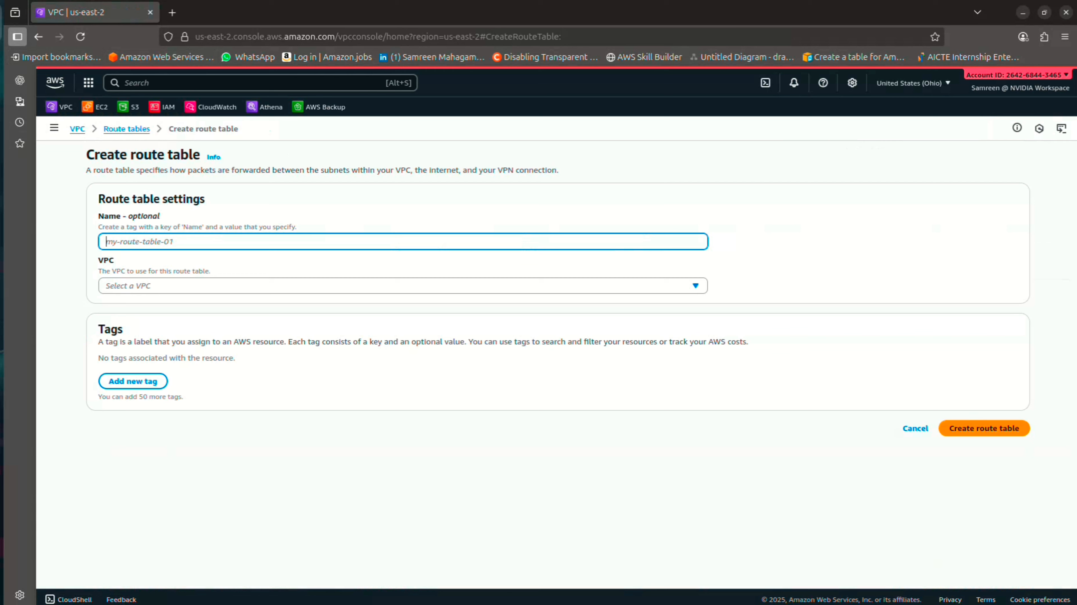
text(Test-VPC-PublicRouteTable)
key(Left)
key(Left)
key(Left)
key(BackSpace)
key(BackSpace)
key(BackSpace)
key(BackSpace)
key(BackSpace)
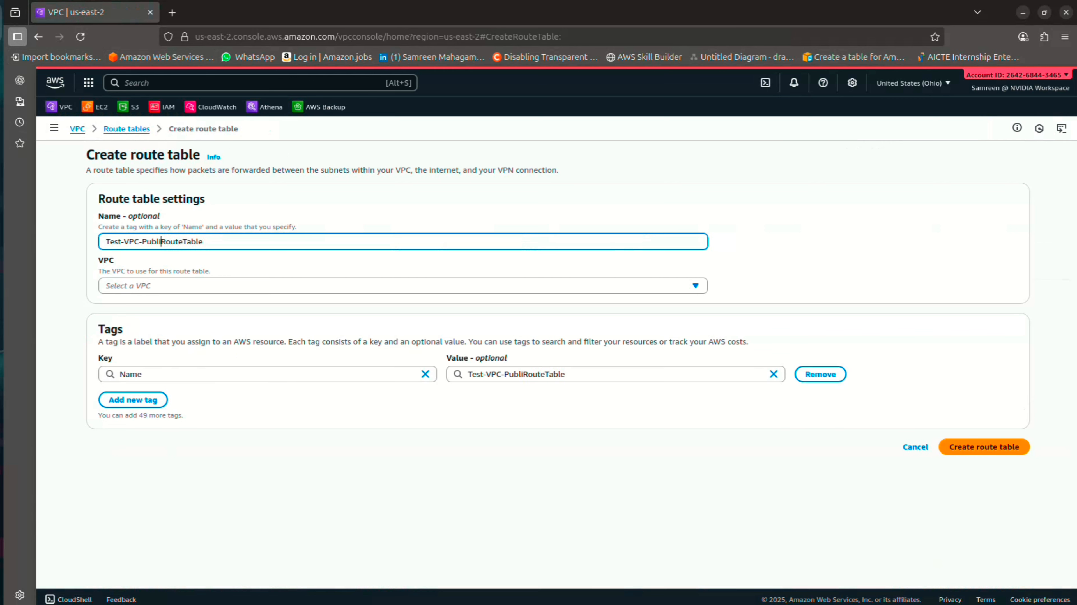
text(rivate)
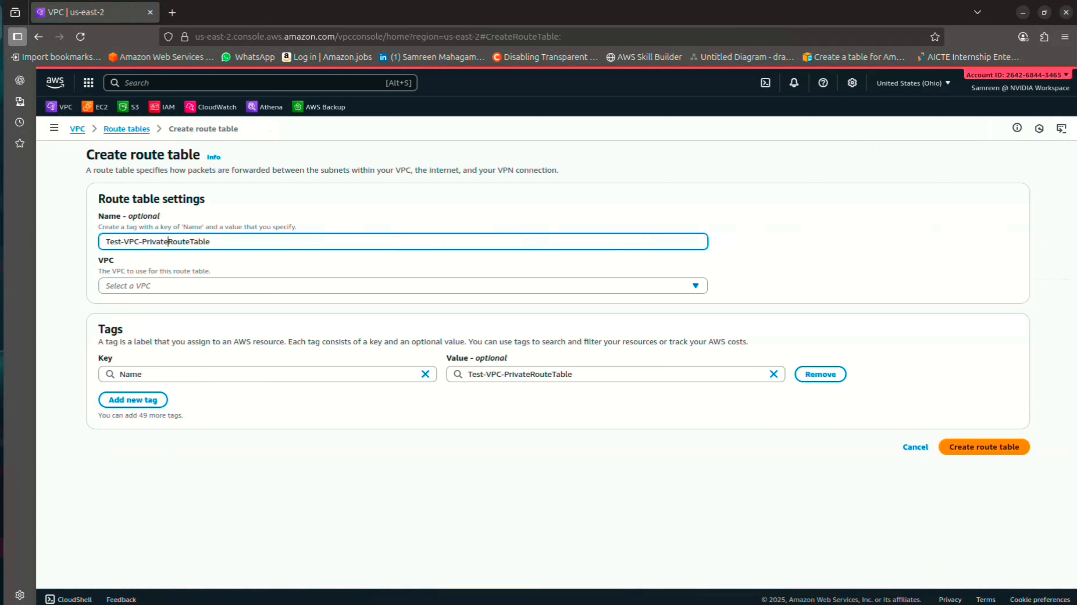
click(403, 286)
click(402, 340)
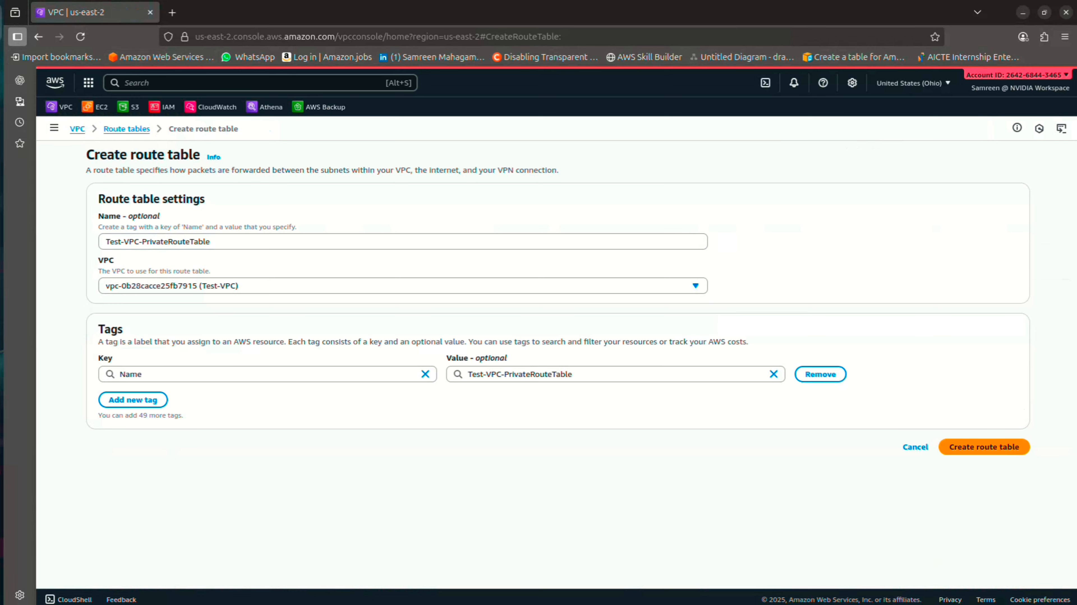
click(984, 447)
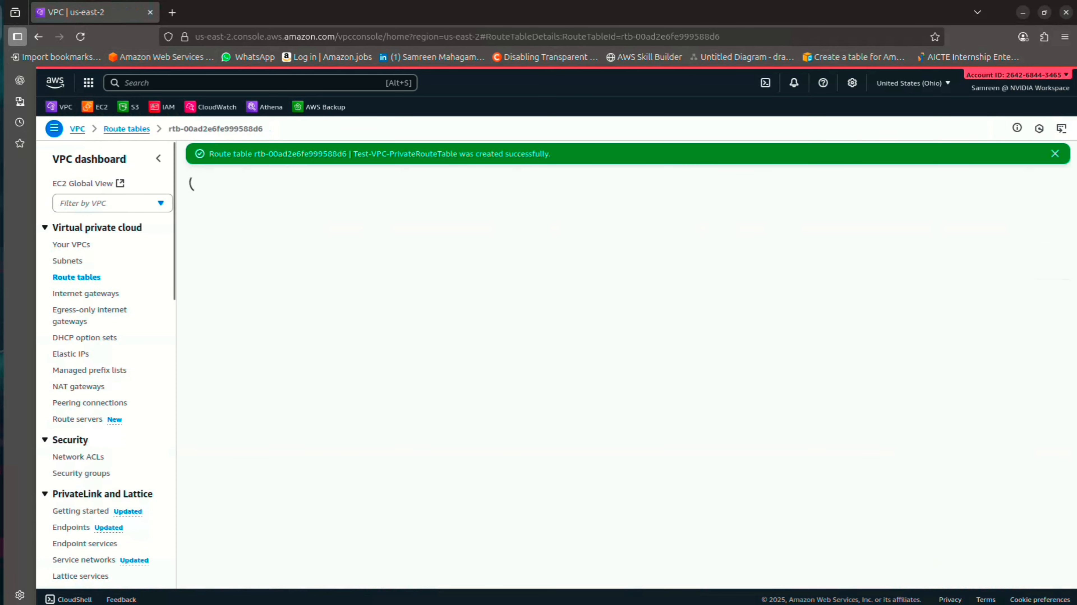
Associate Test-VPC-PrivateSubnet with the private route table and save the associations.
click(296, 316)
click(1001, 350)
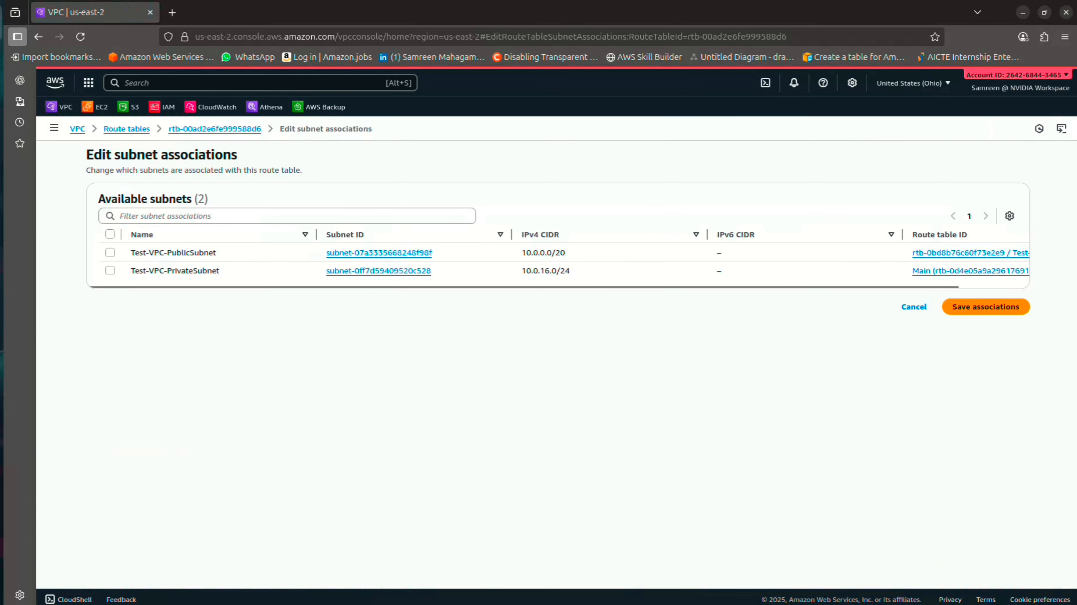
click(110, 271)
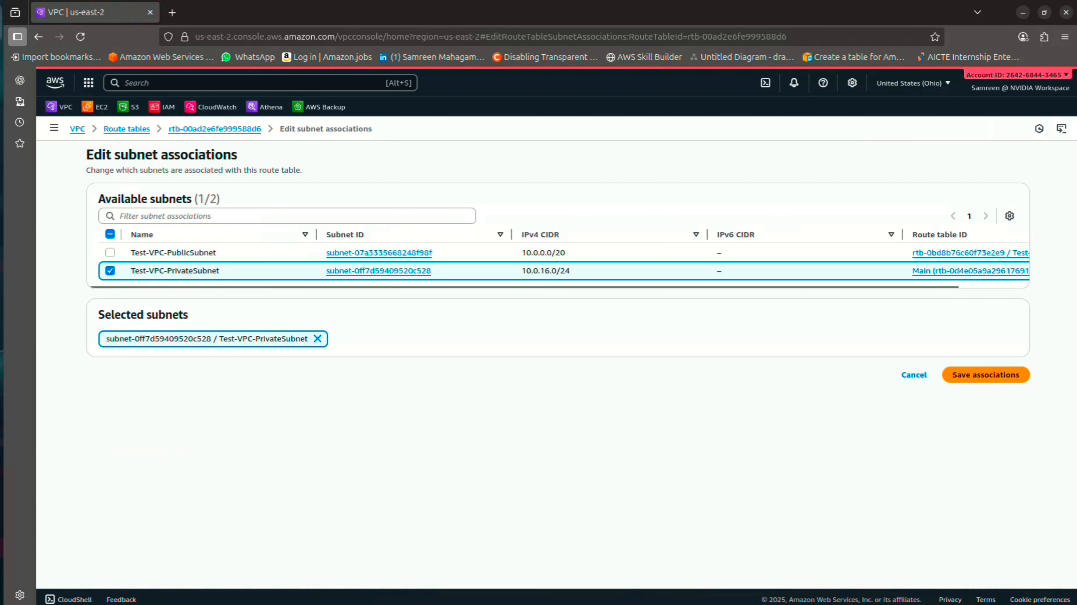
click(985, 375)
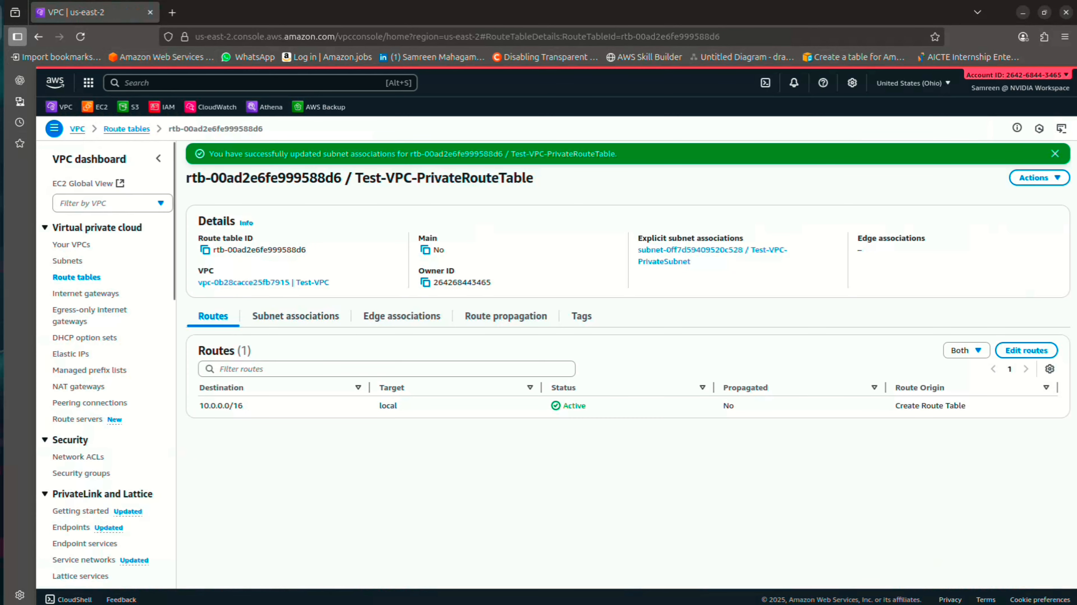
Add a route for 0.0.0.0/0 targeting the Test-VPC-NAT-GTW NAT gateway to the private route table and save the changes.
click(1026, 350)
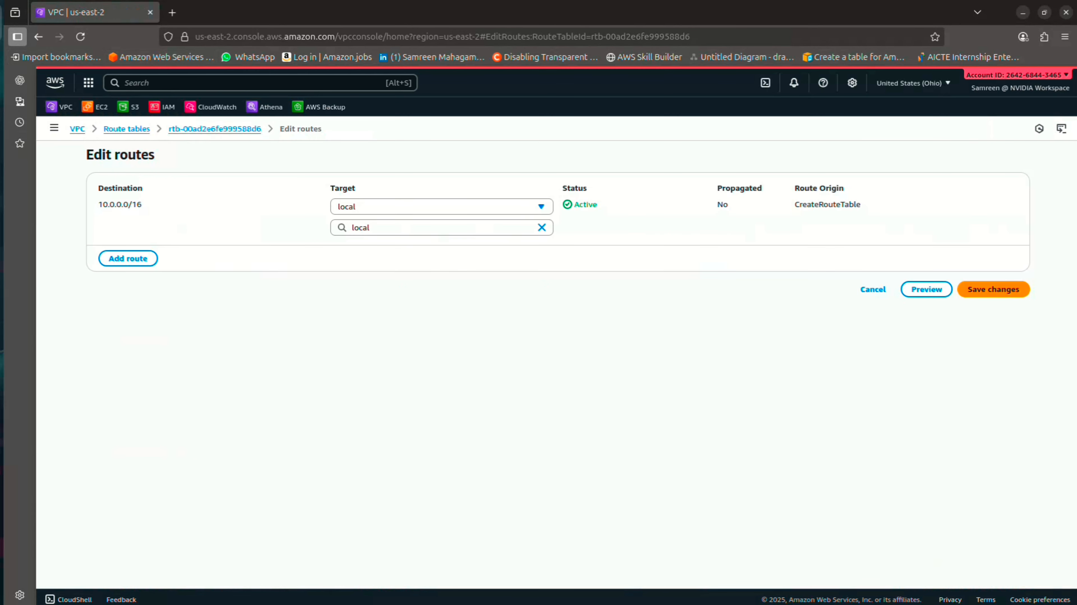
click(128, 258)
click(169, 249)
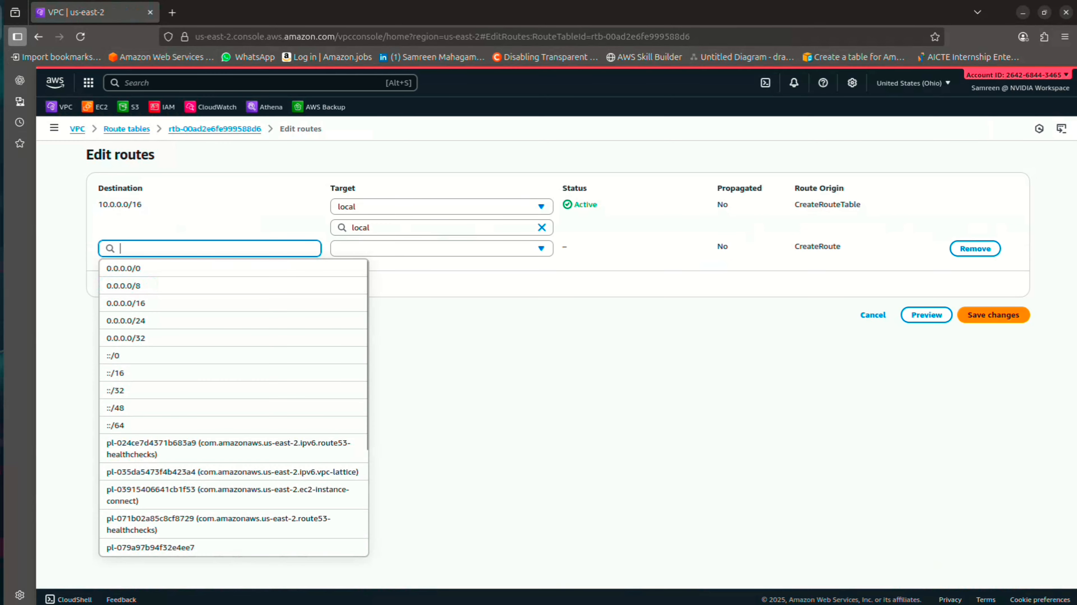
click(169, 269)
click(442, 249)
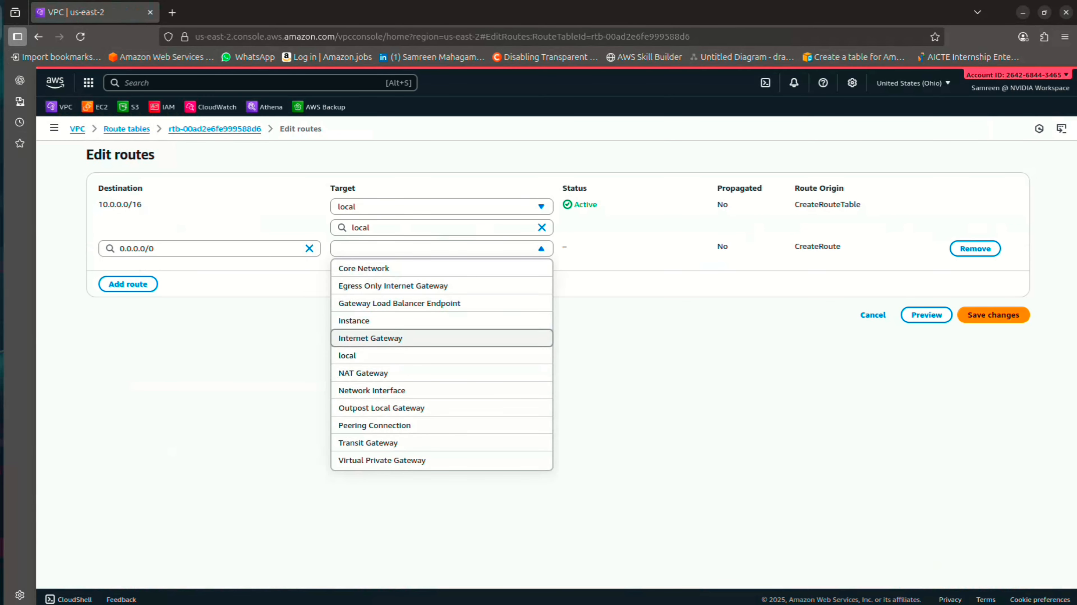
click(424, 374)
click(424, 269)
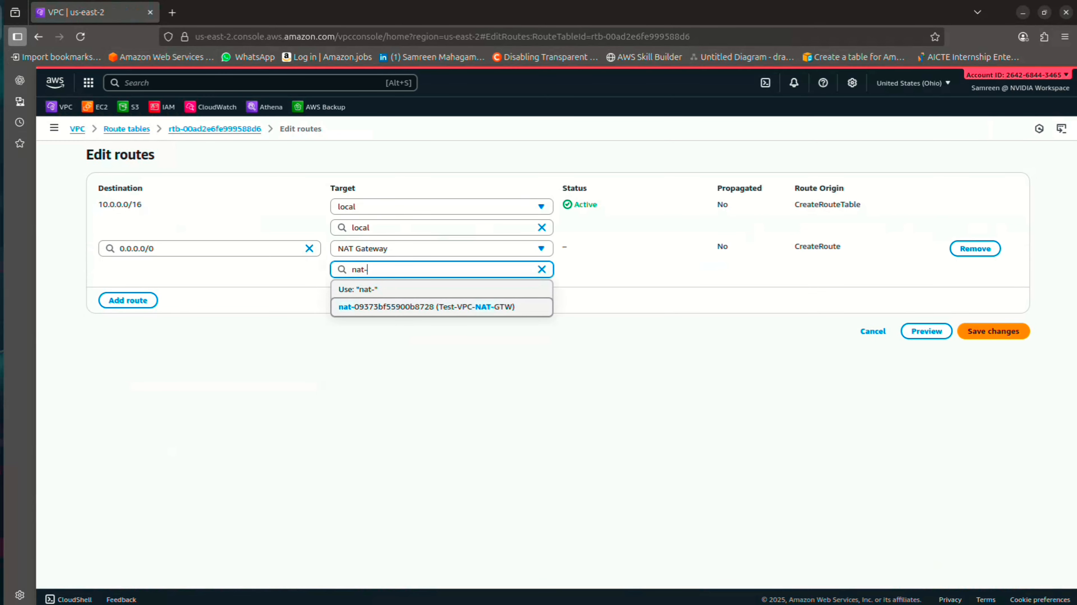
click(426, 307)
click(993, 331)
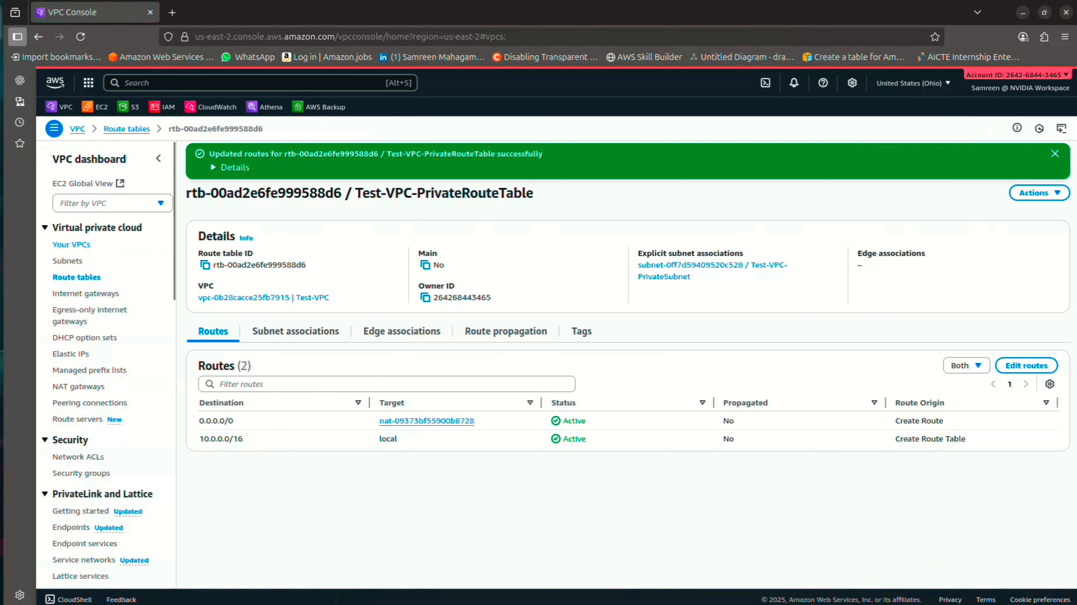
Open EC2 in a new browser tab, start launching an instance, and name it Bastion-Host.
click(72, 245)
right_click(94, 110)
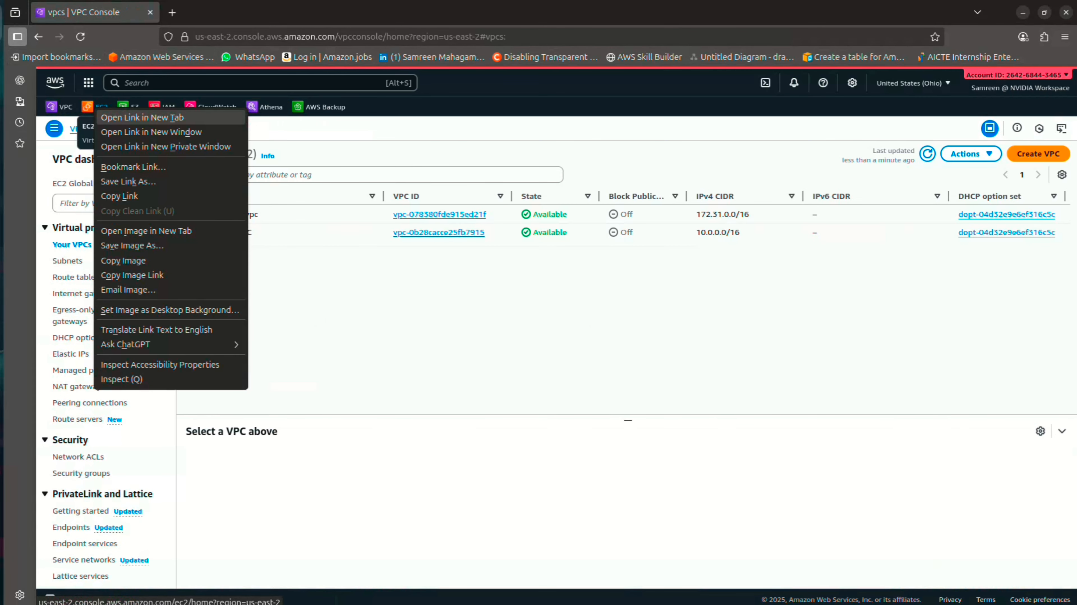
click(142, 118)
click(225, 12)
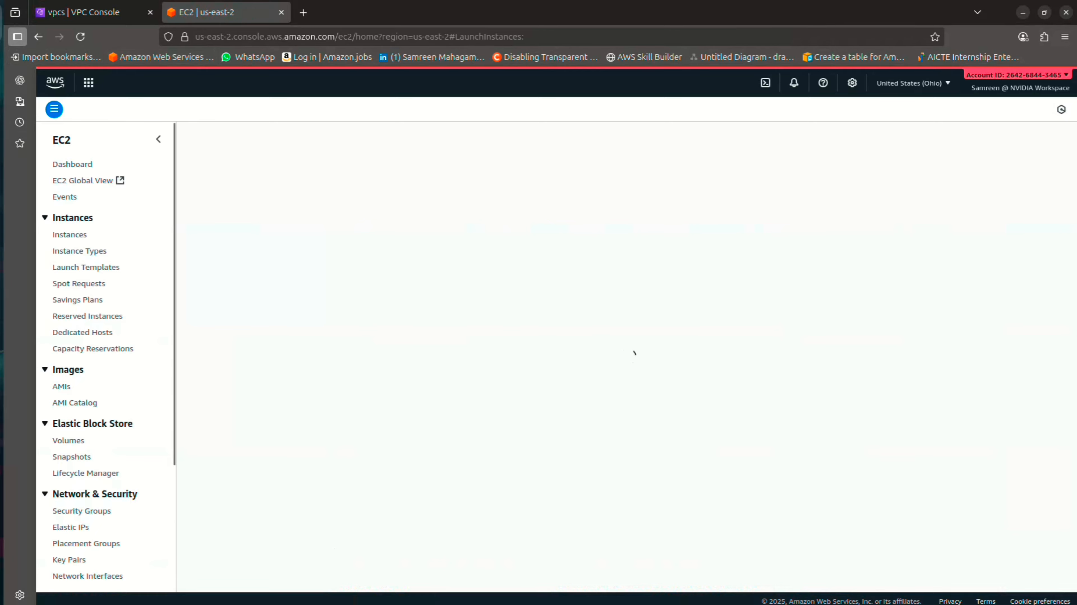
text(Bast)
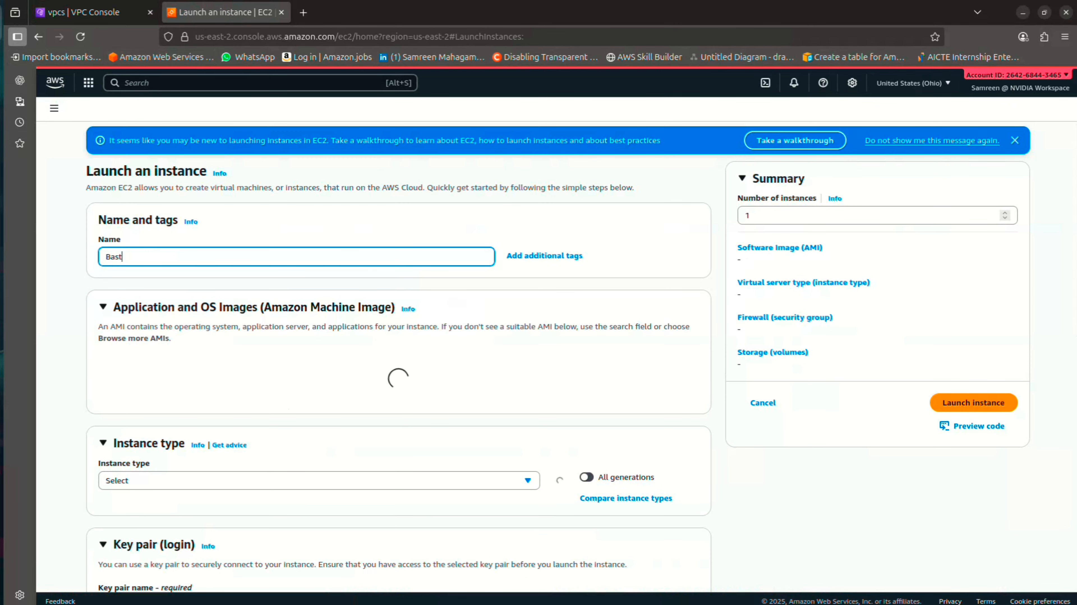
text(ion-Host)
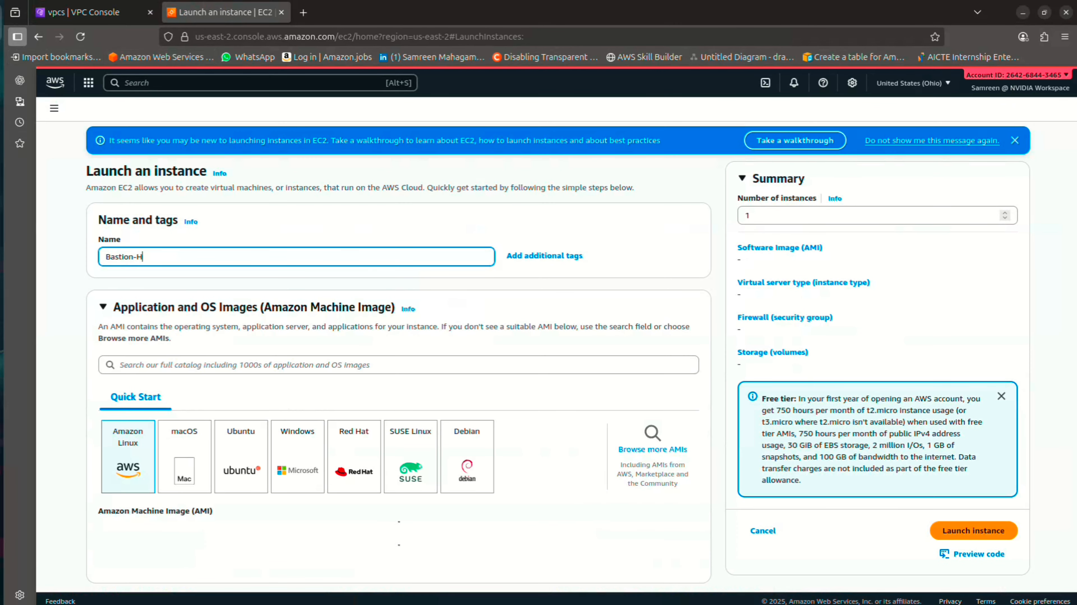
key(ctrl+a)
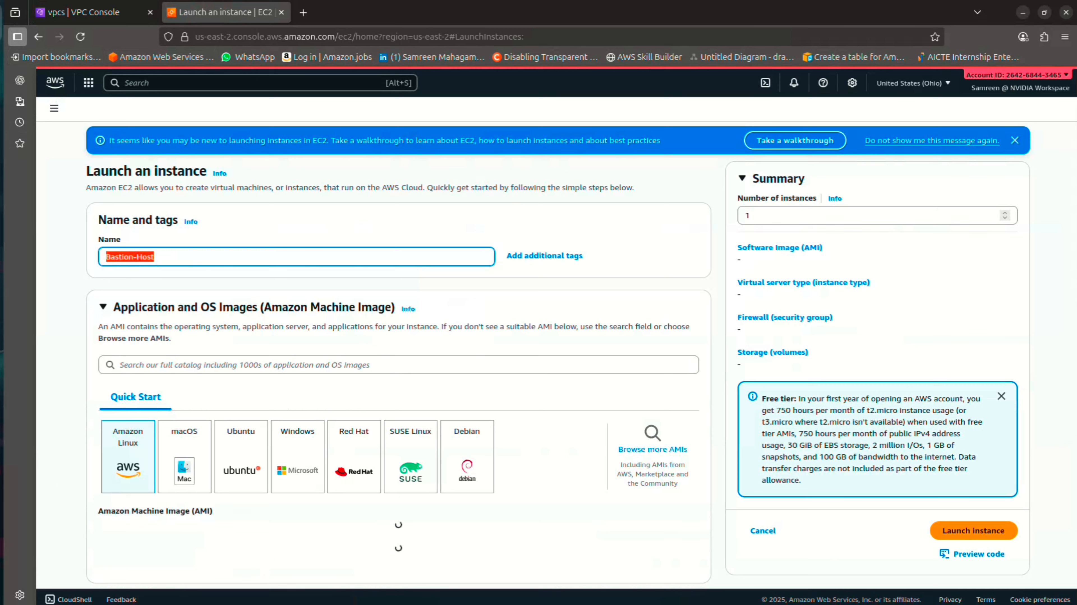
Set the instance's key pair option to Proceed without a key pair (Not recommended).
scroll(399, 339, down, 10)
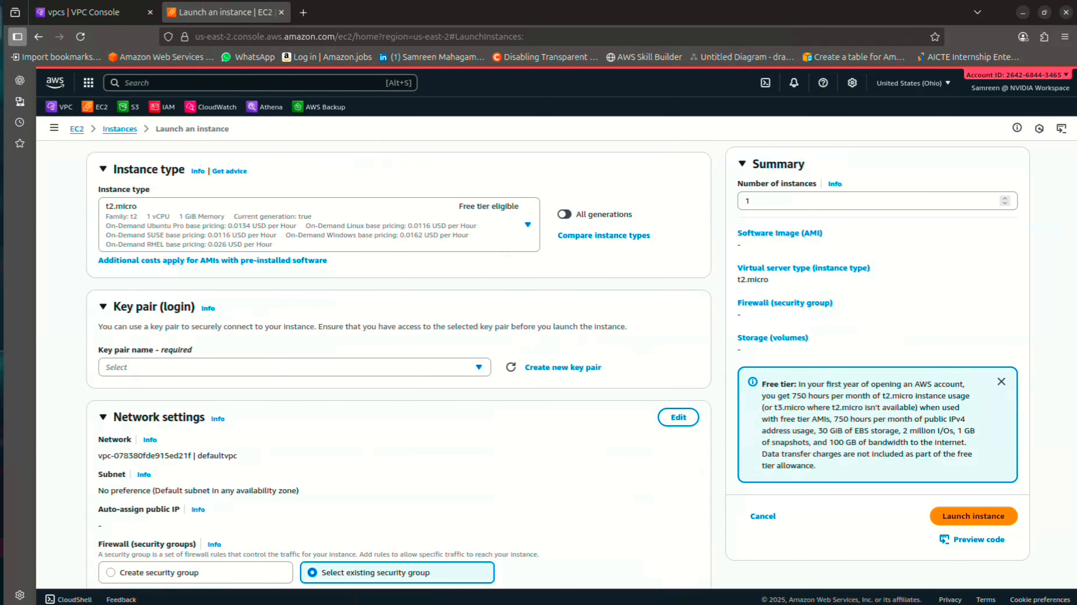
click(294, 367)
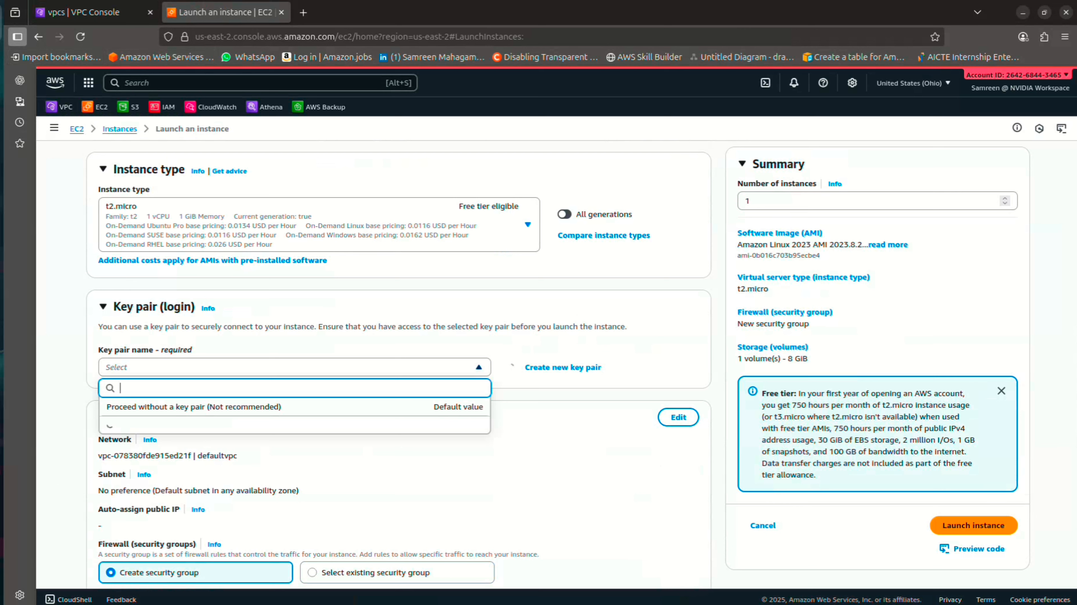
click(294, 407)
Edit the instance's network settings to use Test-VPC and the Test-VPC-PublicSubnet subnet.
click(678, 418)
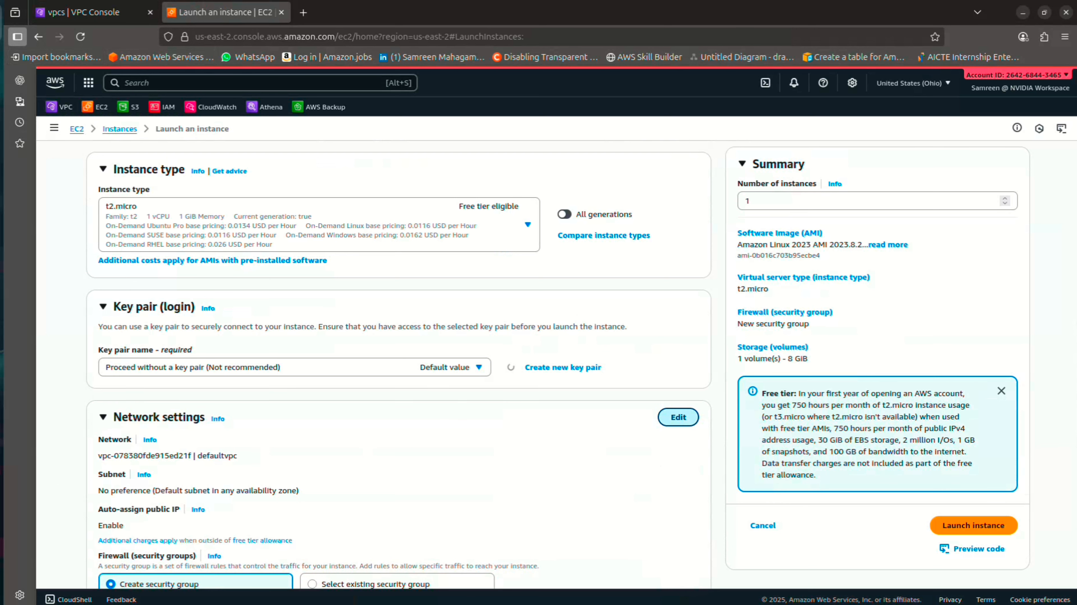
scroll(678, 418, down, 3)
click(295, 339)
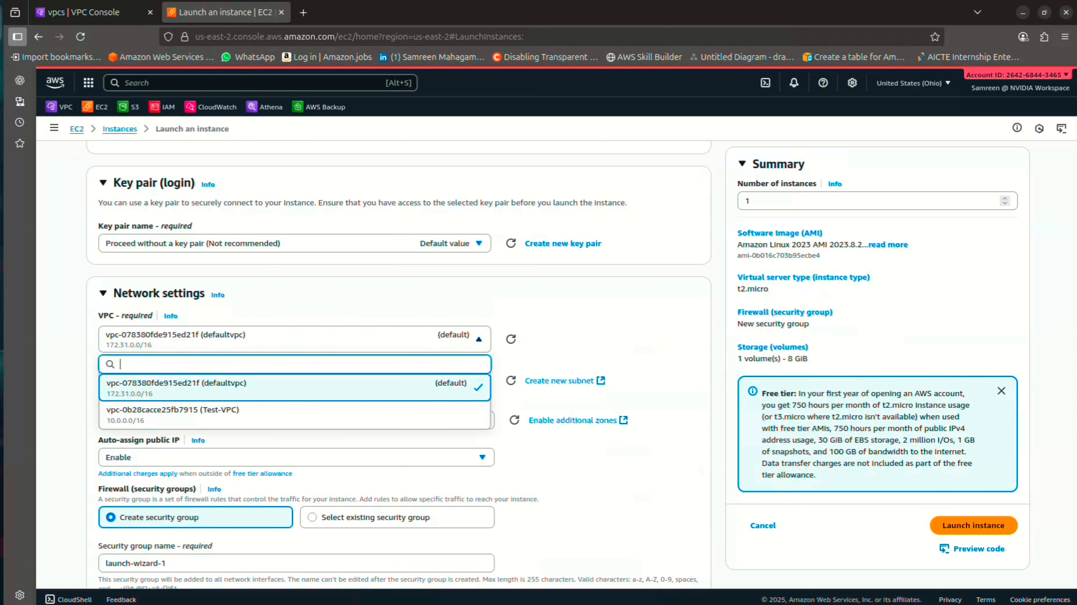
click(233, 415)
scroll(233, 378, down, 3)
scroll(233, 378, up, 2)
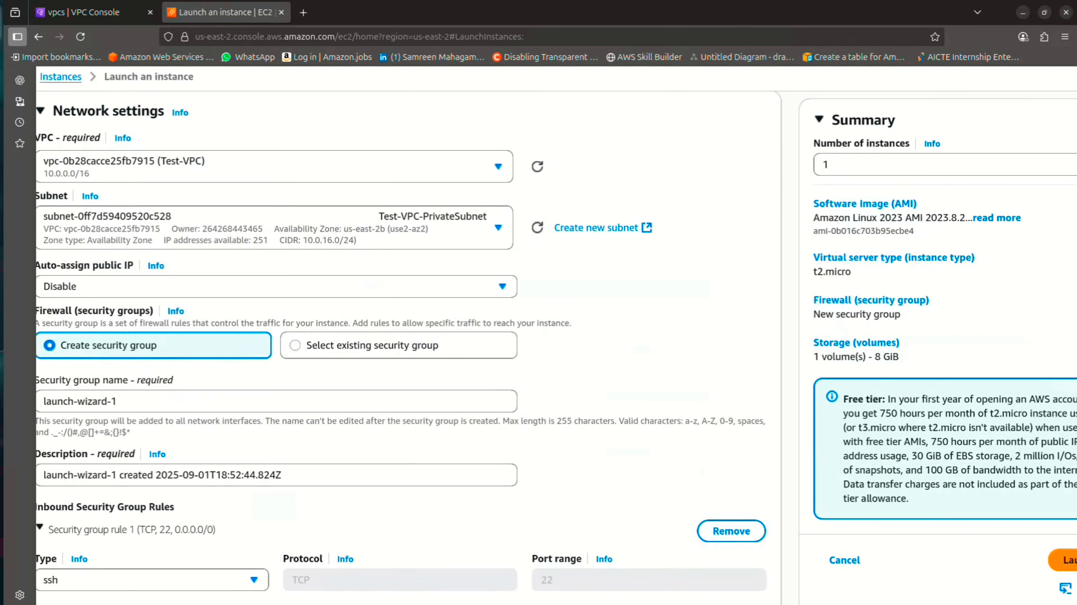
scroll(361, 282, left, 2)
click(360, 221)
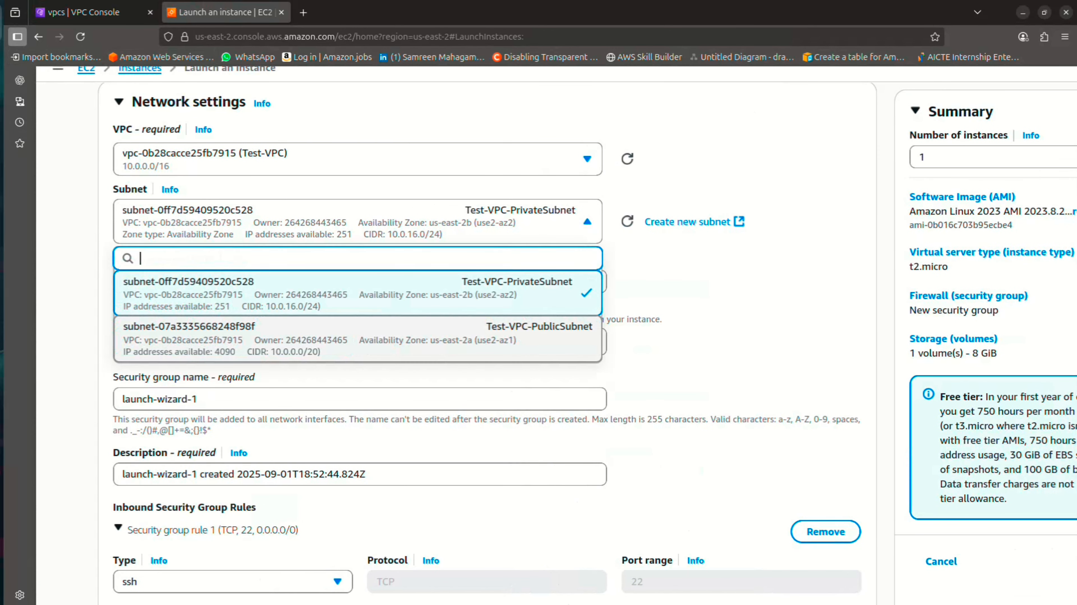
click(360, 339)
Set both the name and the description of the new security group to Bastion-Host-SG.
triple_click(170, 414)
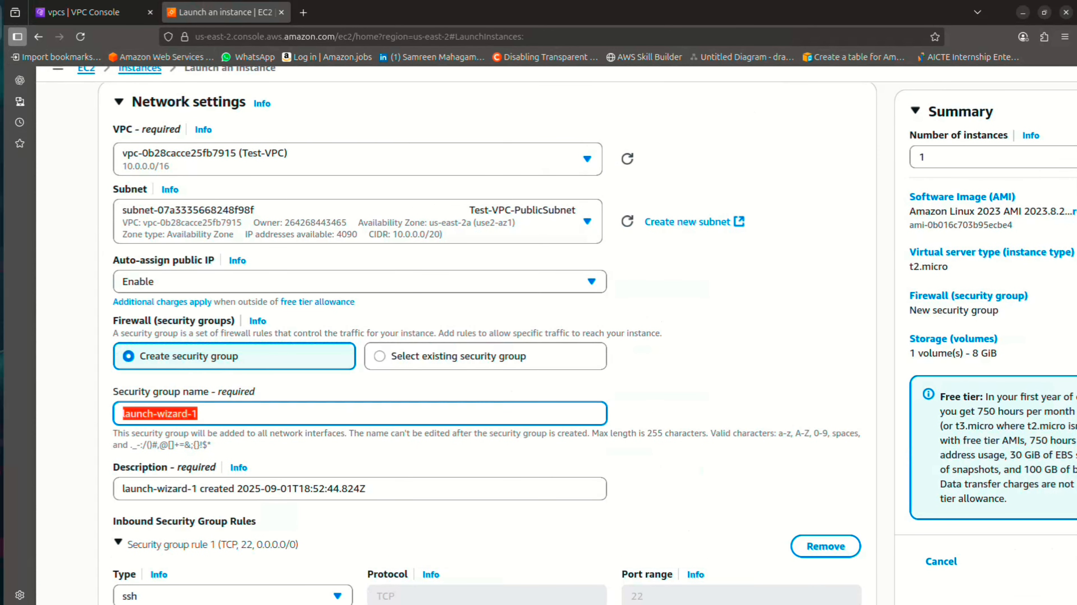
text(Bastion-Host-SG)
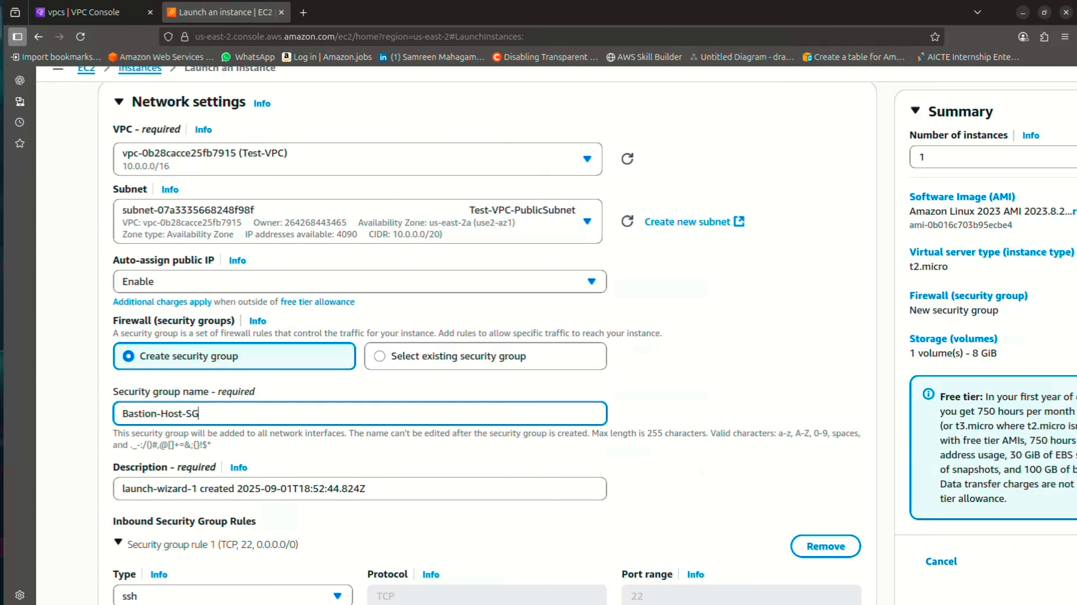
key(ctrl+a)
key(ctrl+c)
key(Tab)
key(ctrl+a)
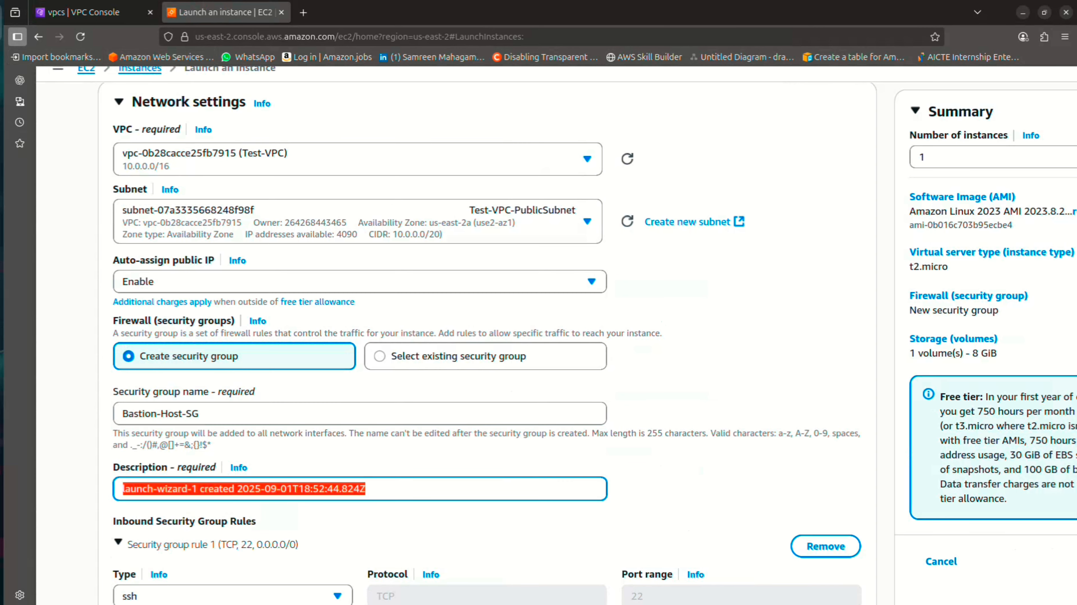
key(ctrl+v)
Launch the Bastion-Host instance, keeping the SSH rule and storage settings as they are.
scroll(488, 339, down, 4)
scroll(487, 339, down, 3)
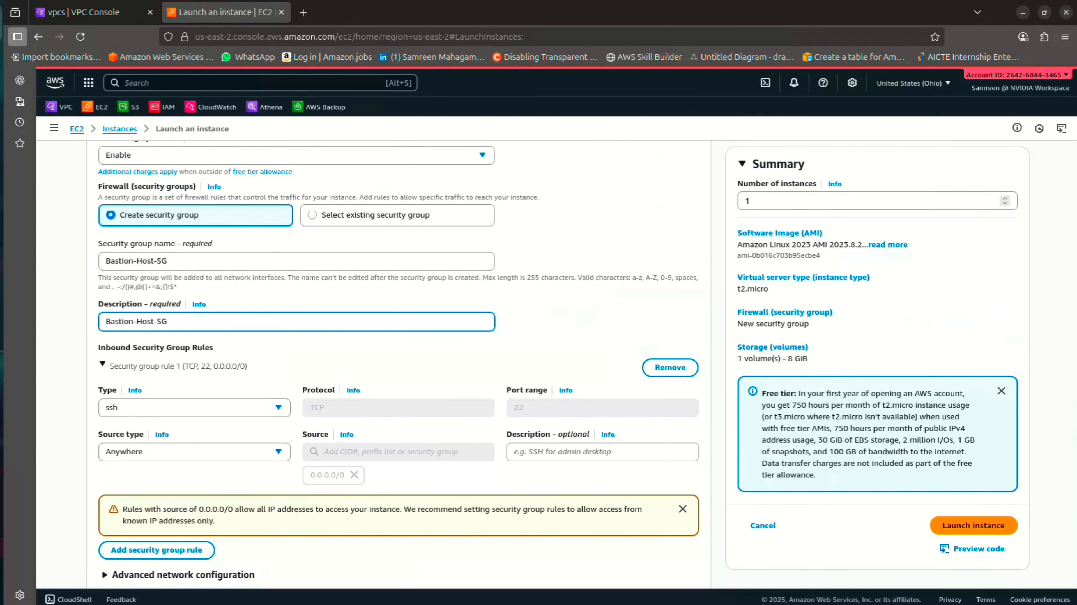
scroll(487, 339, down, 3)
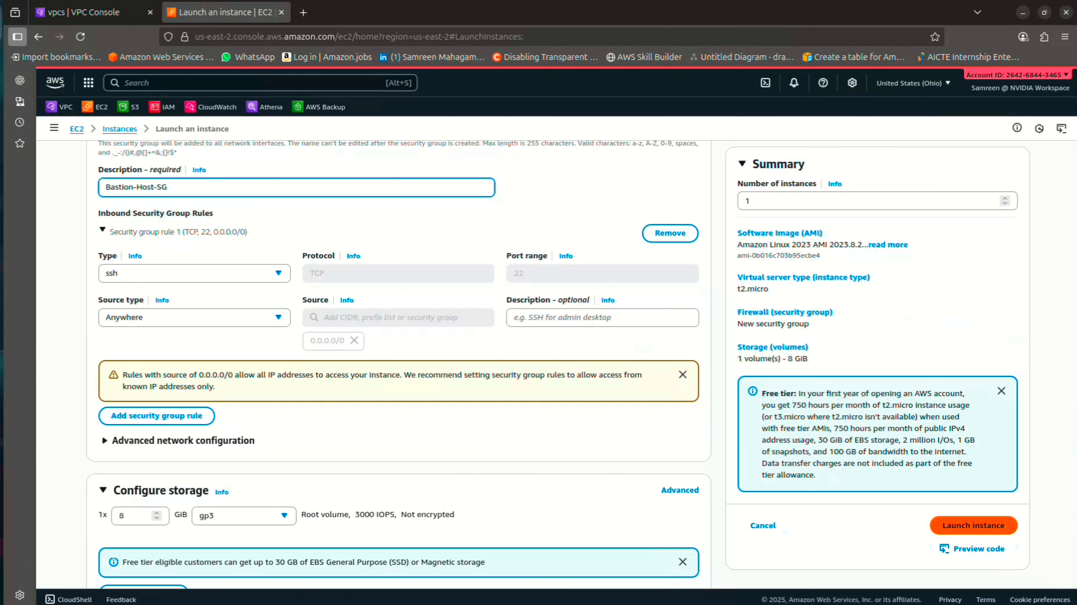
click(973, 526)
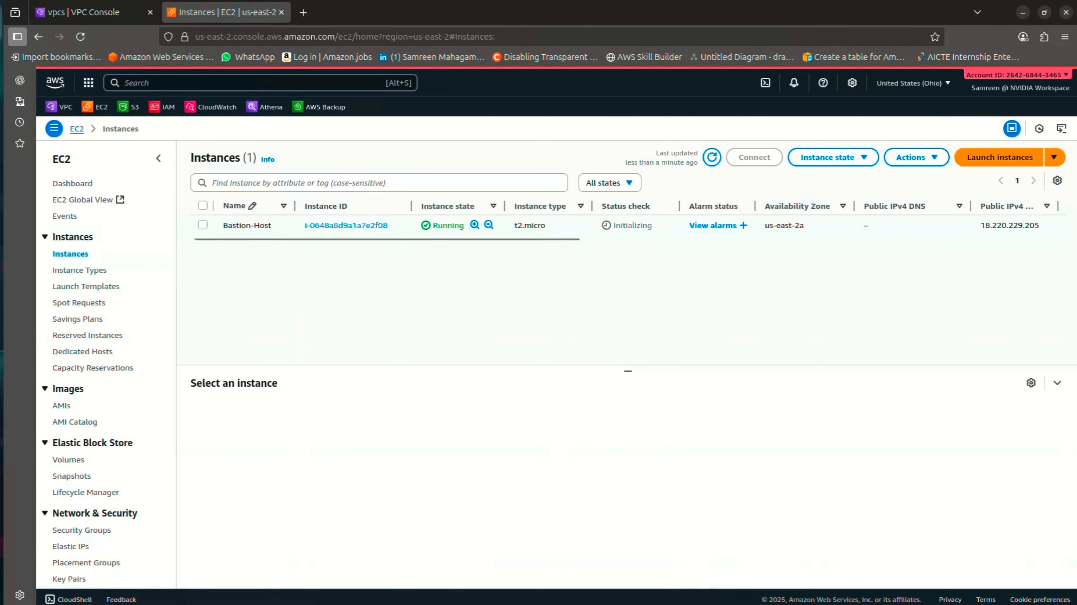
Connect to the Bastion-Host instance through EC2 Instance Connect.
click(203, 225)
click(754, 157)
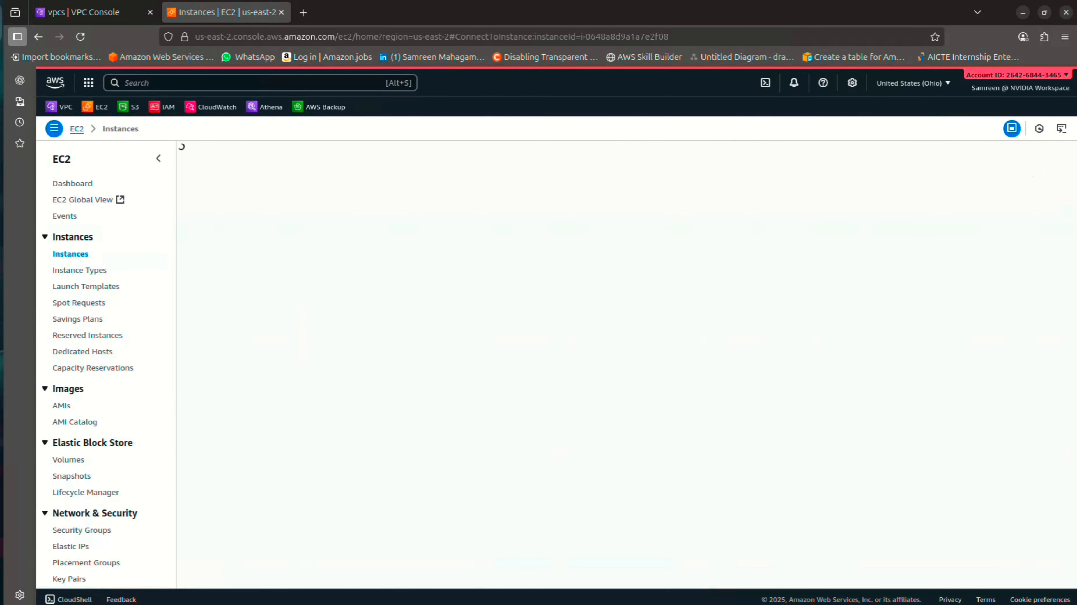
click(1000, 482)
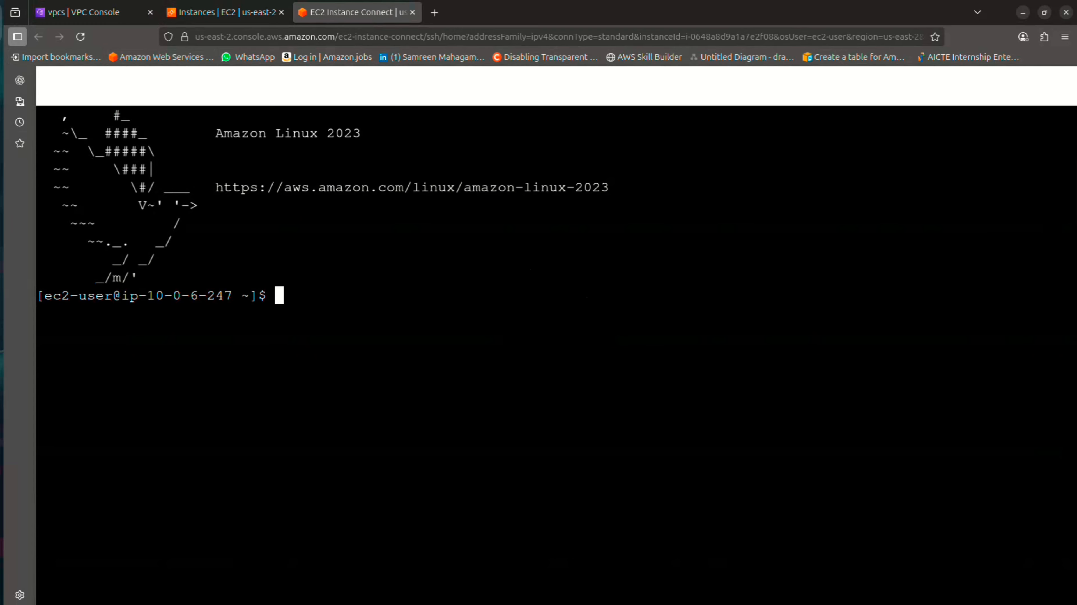
Switch to the root shell with sudo -i, test internet access with ping google.com, and stop the ping.
text(sudo -i)
key(Return)
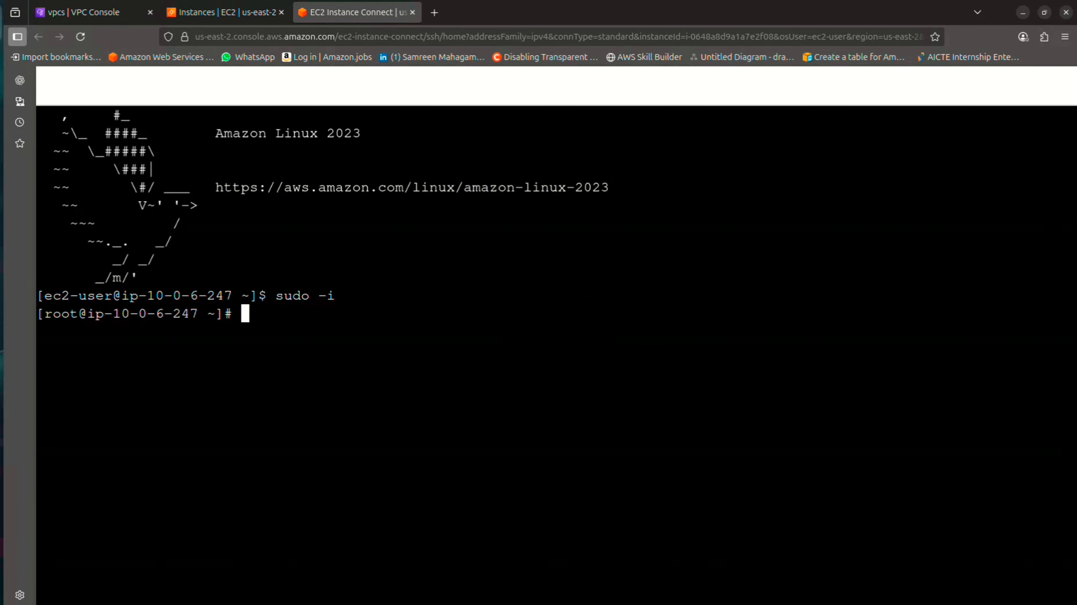
text(ping googl)
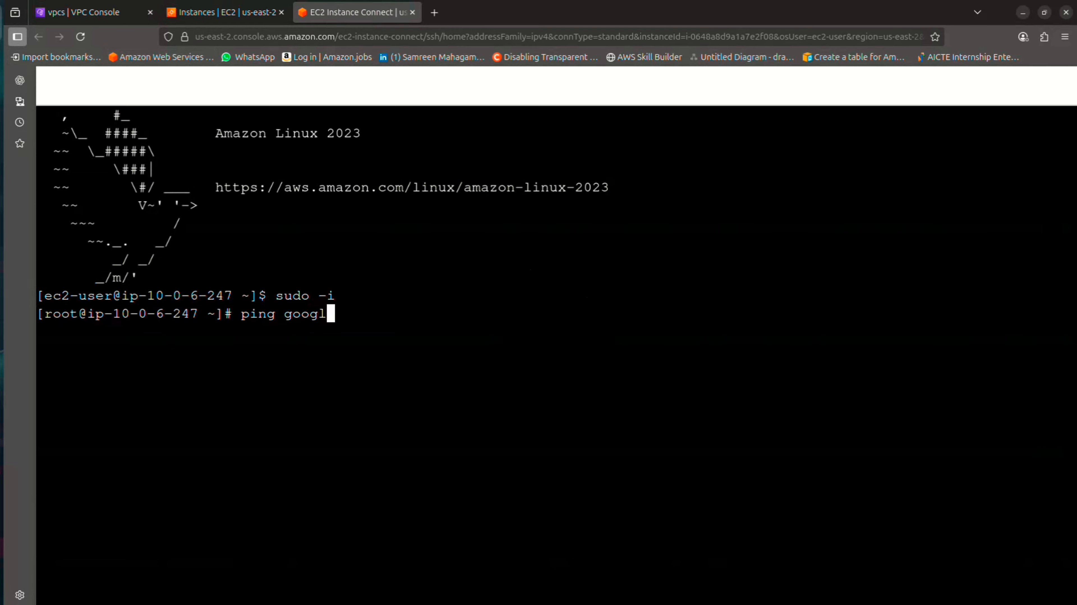
text(e.com)
key(Return)
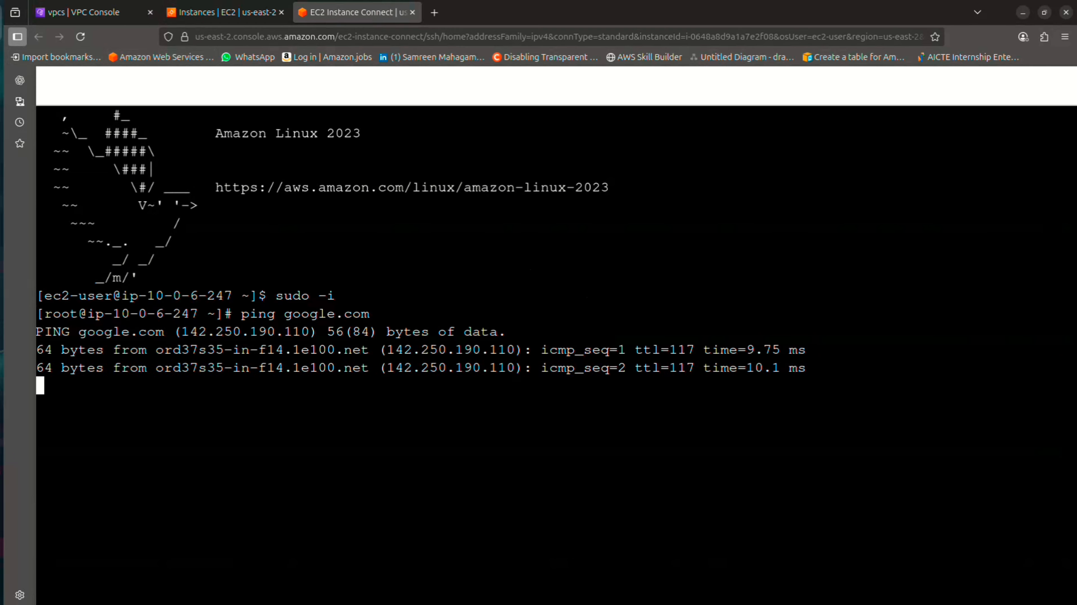
key(ctrl+c)
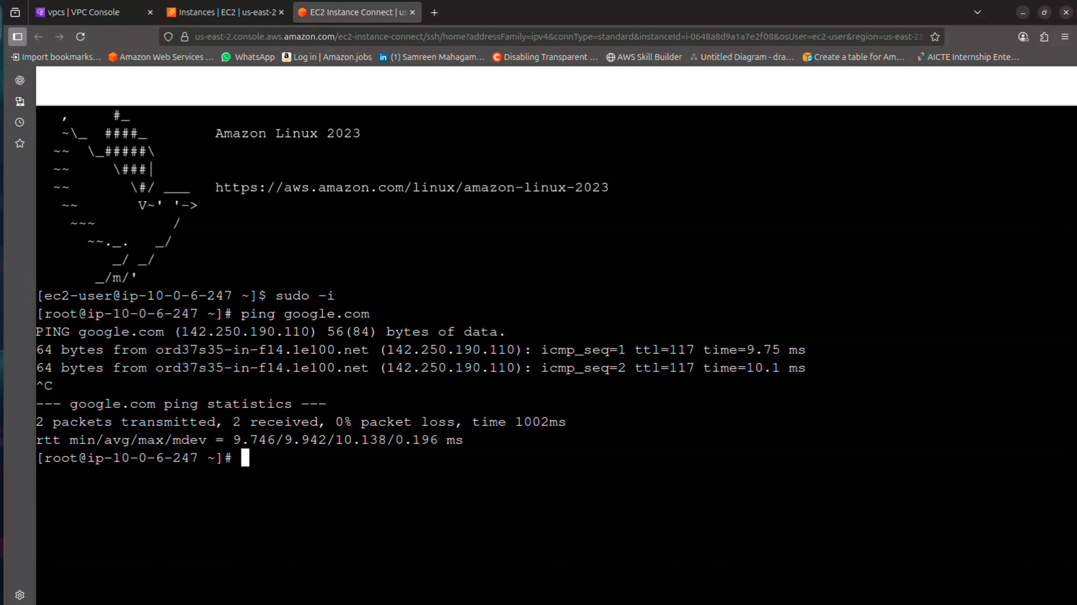
Run aws s3 ls on the bastion host and check its output.
text(aws s3 ls)
key(Return)
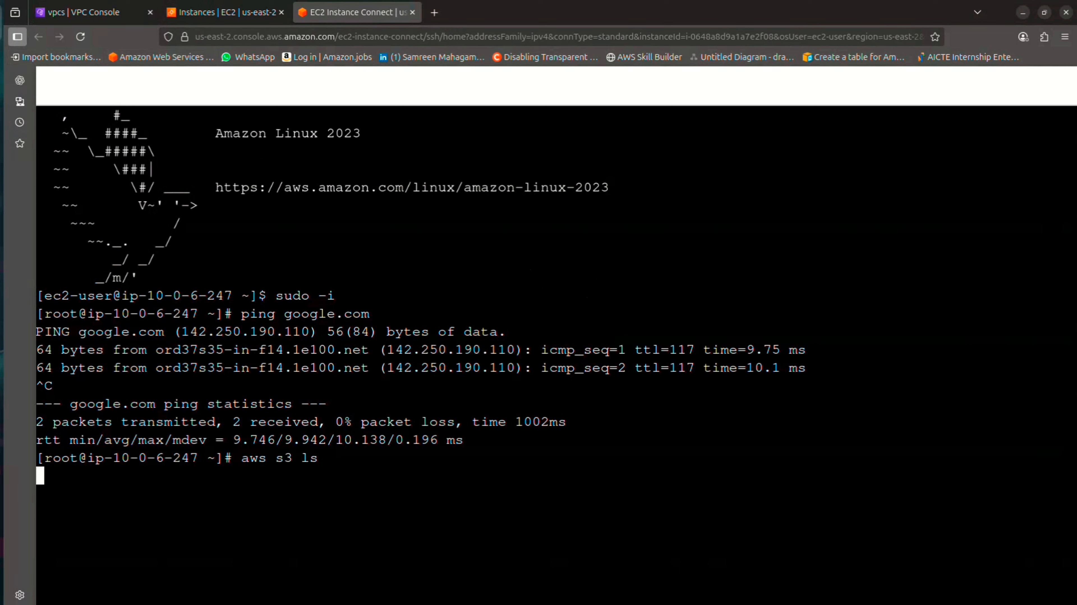
drag(53, 495, 430, 494)
click(430, 495)
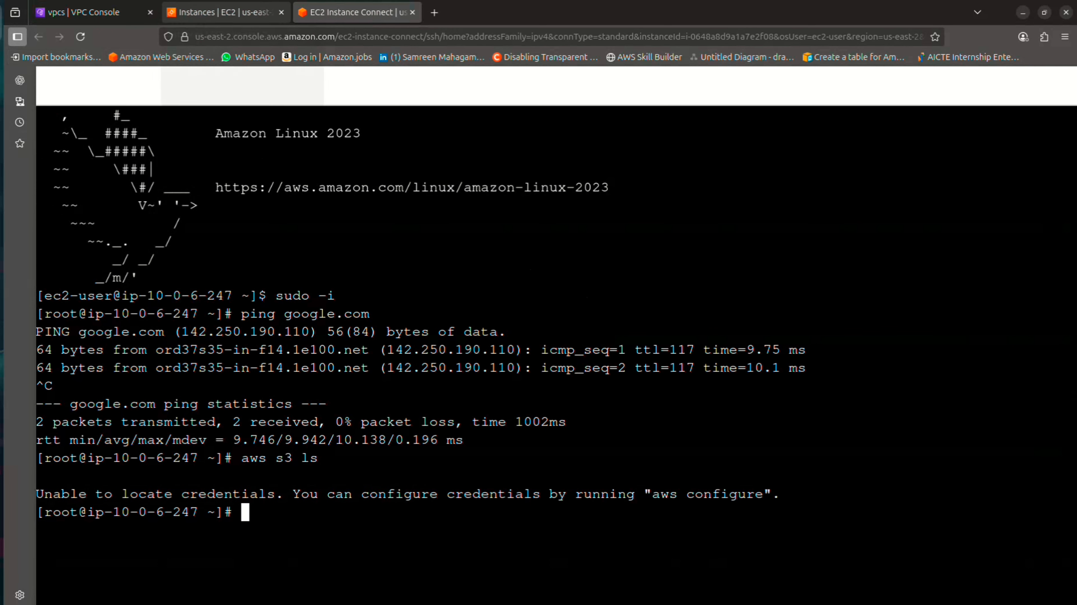
Return to the EC2 instances page, start launching another instance, and name it Private-Host.
click(225, 11)
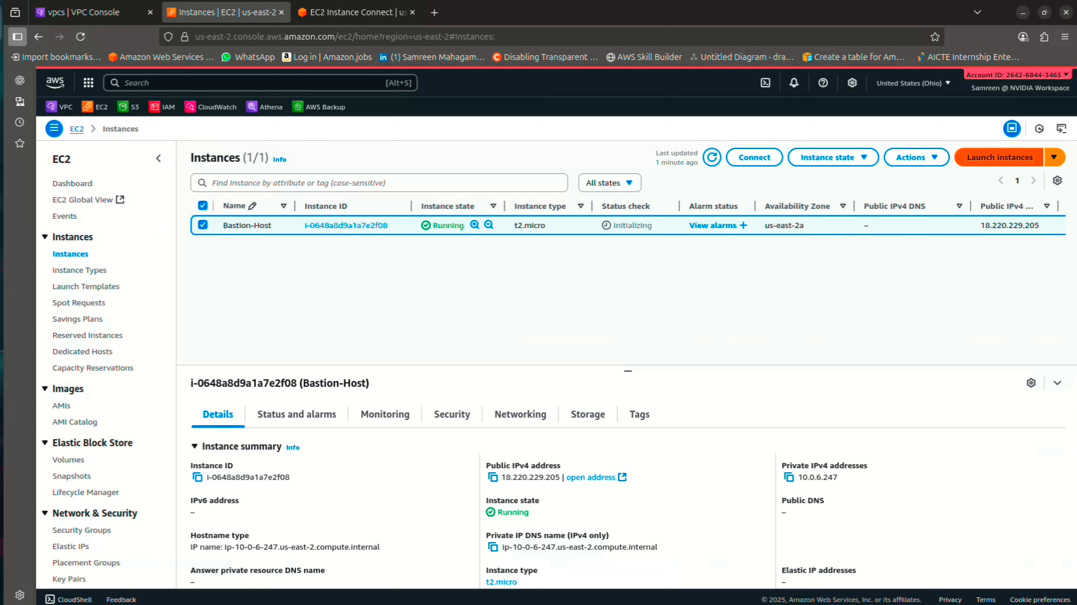
click(999, 157)
click(296, 276)
text(Pri)
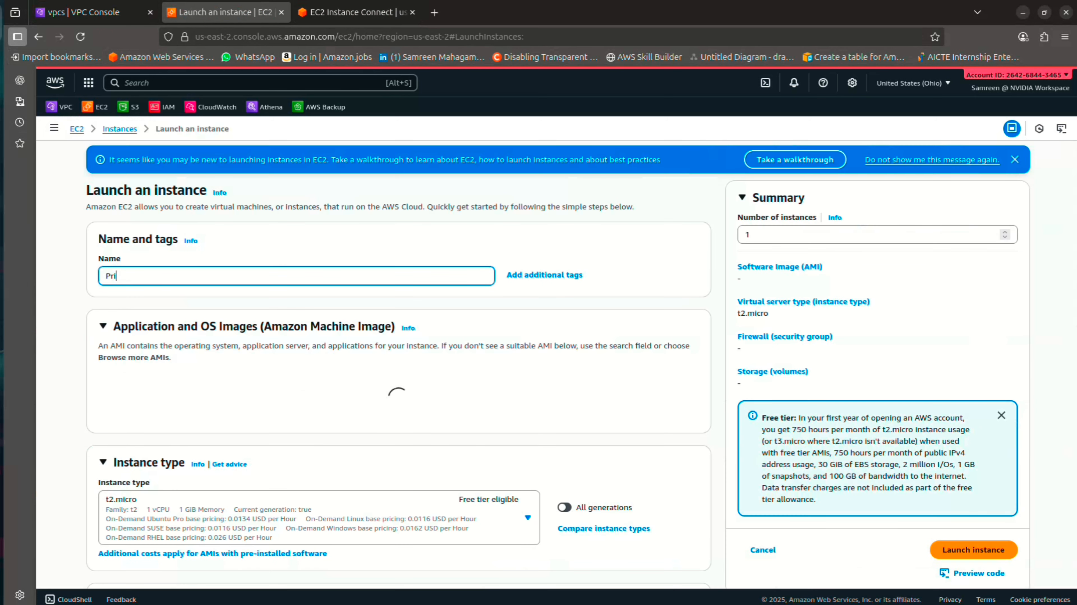
text(vate-Host)
key(ctrl+a)
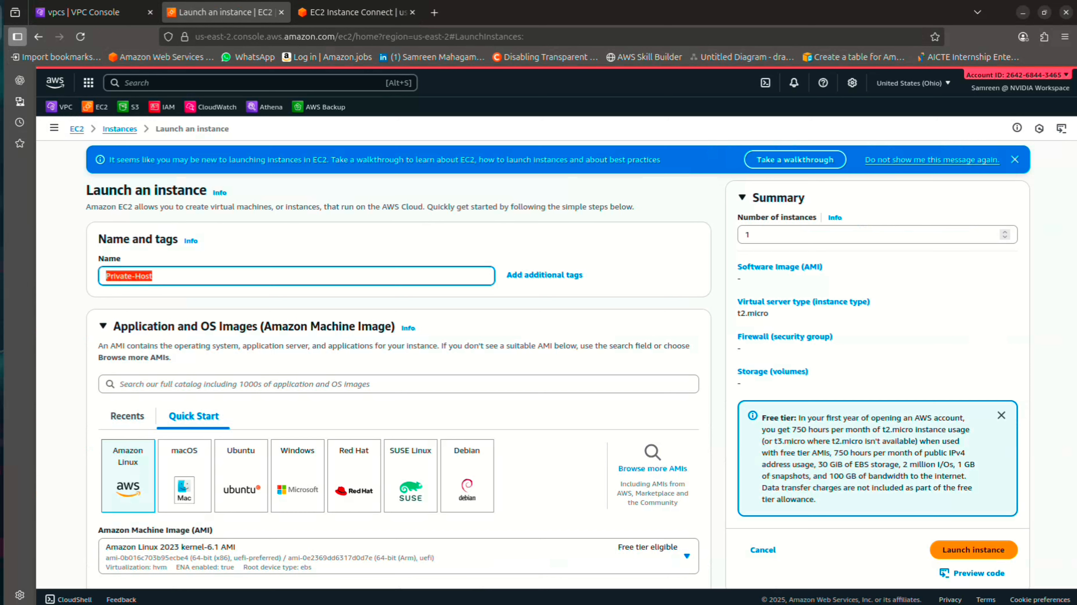
Create an RSA key pair named testkey in .pem format for the Private-Host instance.
scroll(557, 364, down, 1)
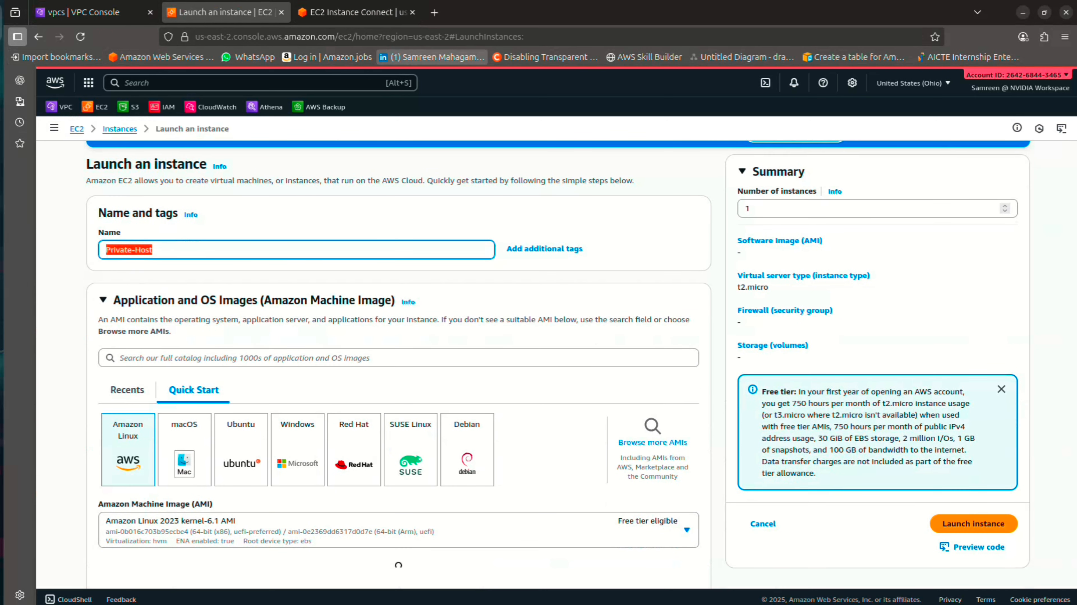
scroll(399, 365, down, 15)
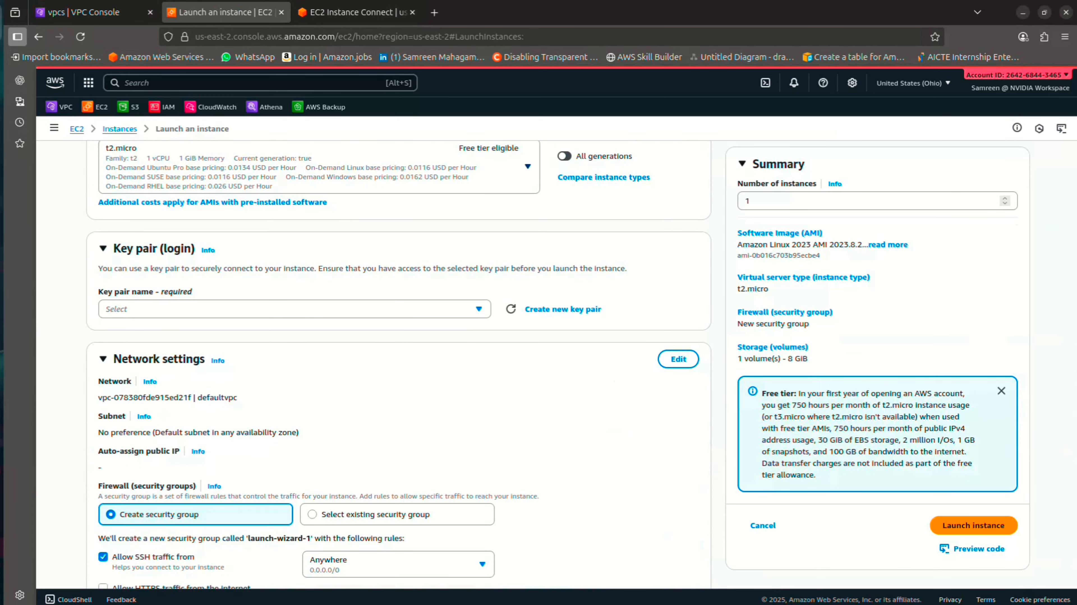
click(562, 309)
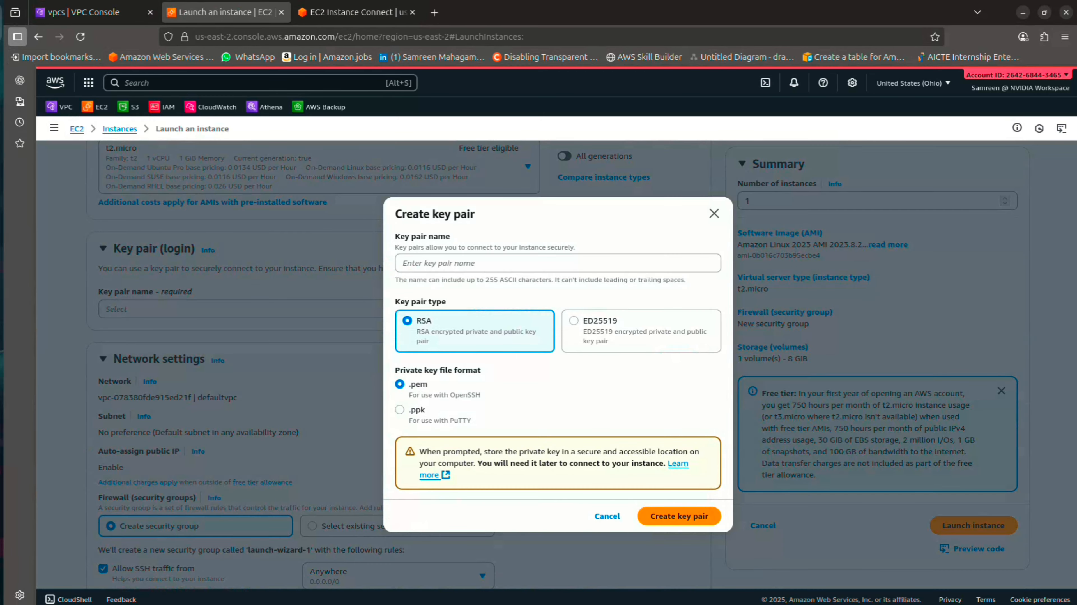
text(testkey)
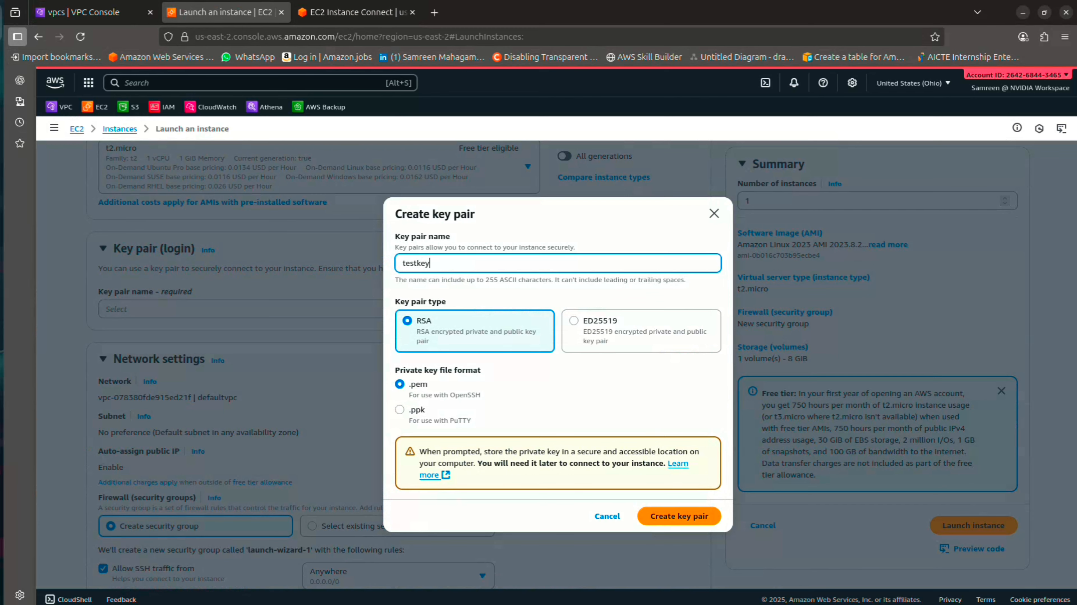
click(679, 516)
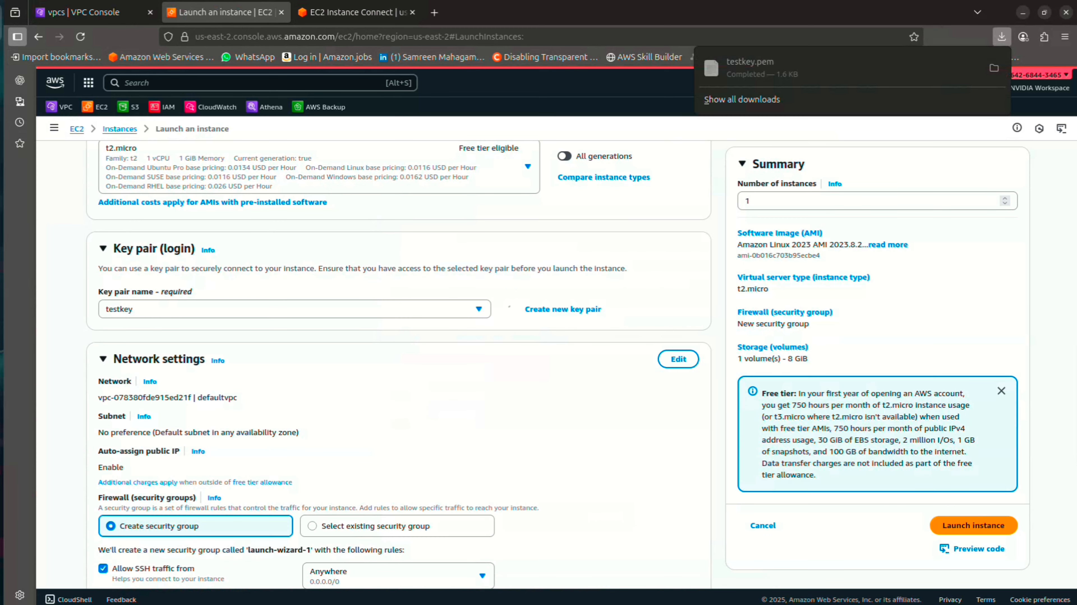
Edit the Private-Host network settings and set the VPC to Test-VPC.
scroll(398, 365, down, 2)
click(677, 265)
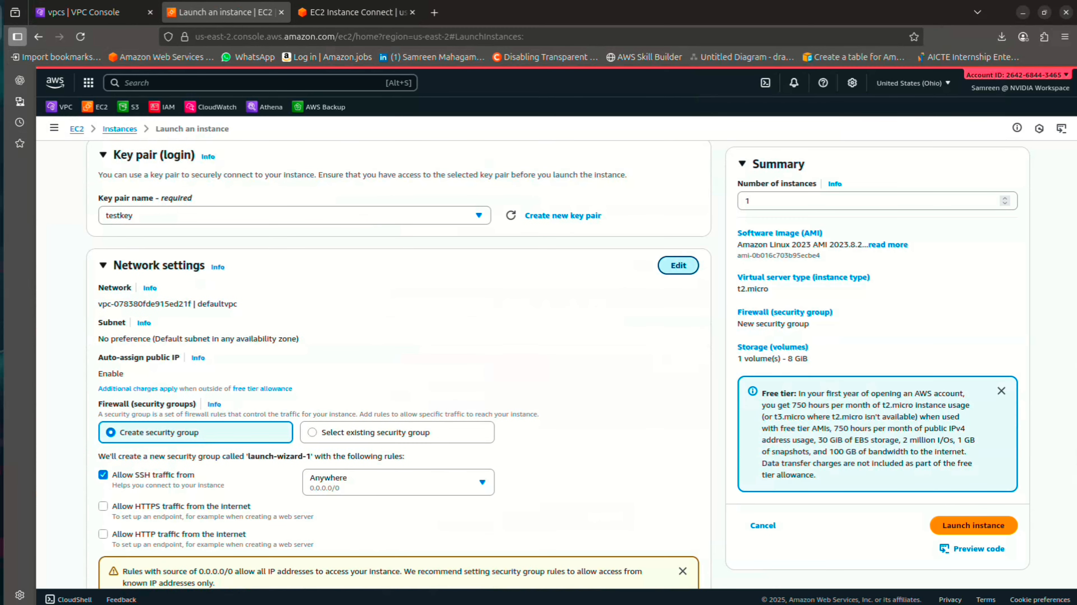
scroll(373, 314, up, 3)
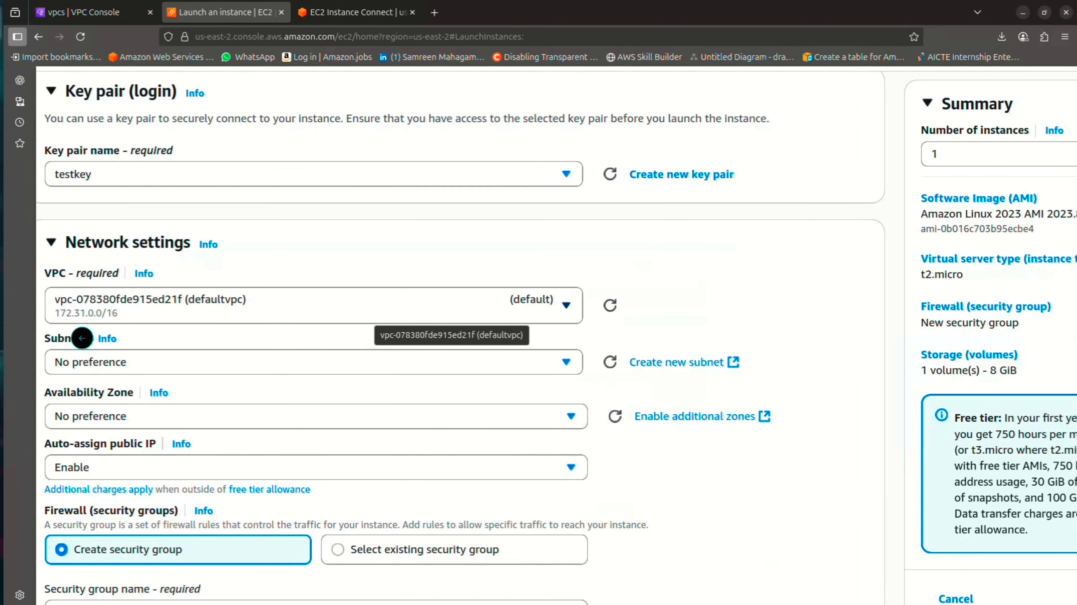
click(372, 312)
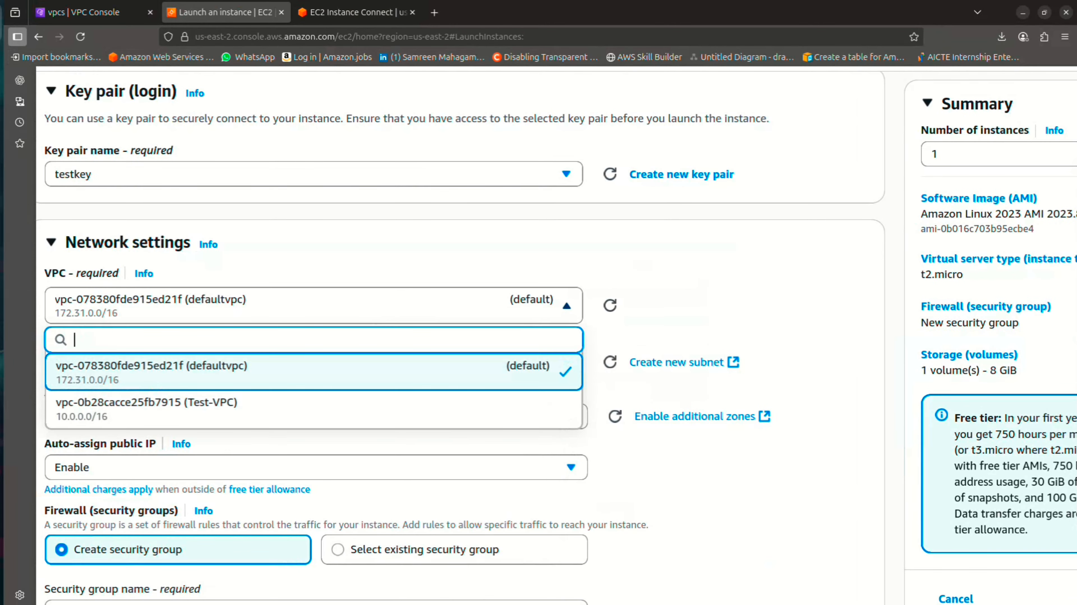
click(364, 409)
Set both the name and the description of the new security group to Private-Host-SG.
scroll(364, 409, down, 2)
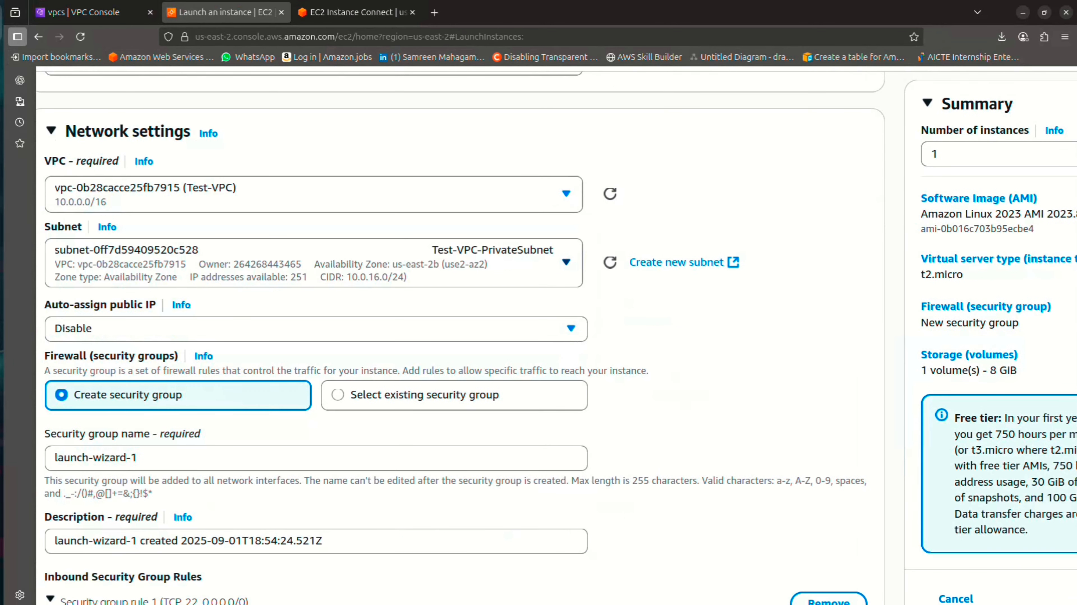
scroll(364, 329, down, 3)
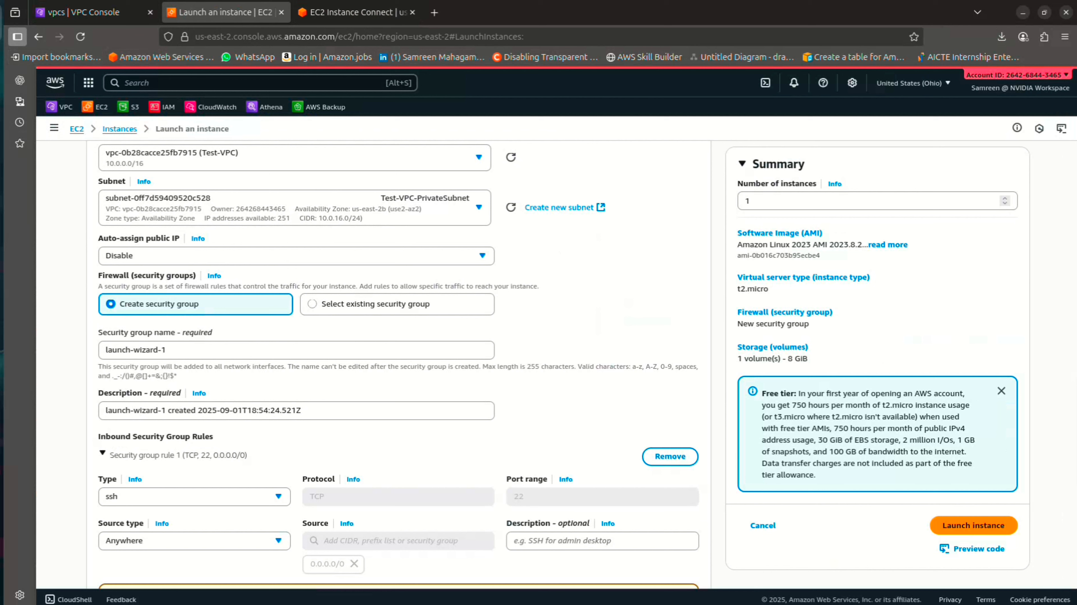
click(297, 350)
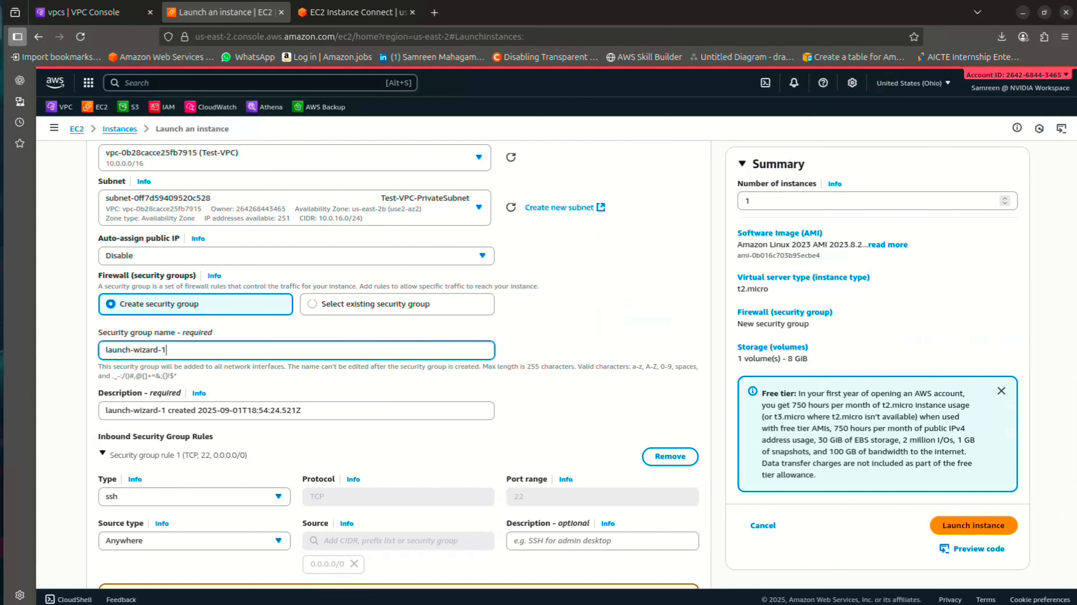
key(ctrl+a)
text(Private-Host-SG)
key(ctrl+a)
key(ctrl+c)
key(Tab)
key(ctrl+a)
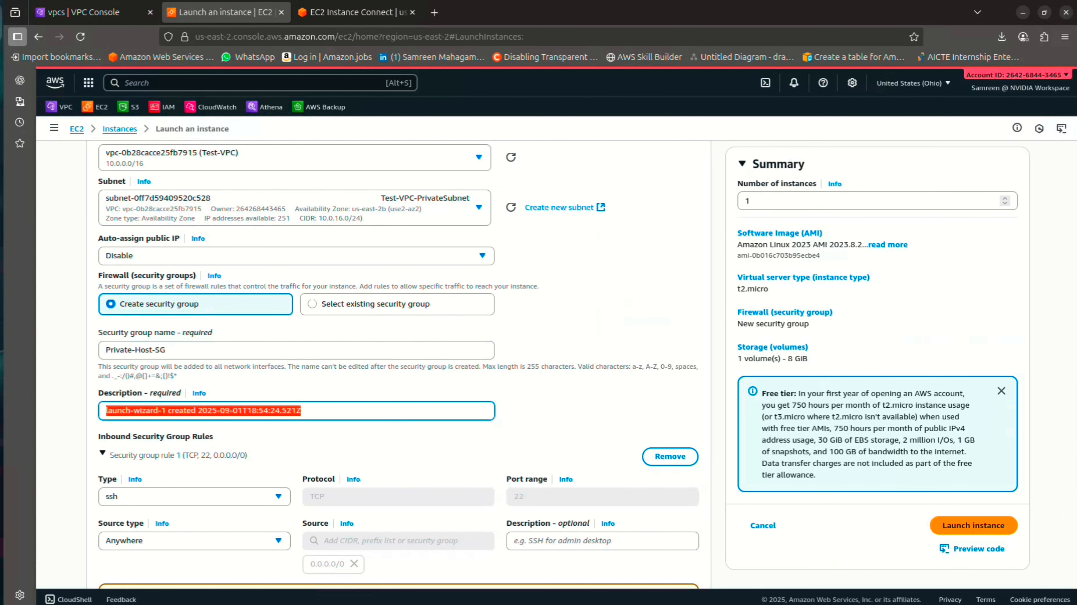
key(ctrl+v)
Restrict the Private-Host-SG ssh rule to a custom source, the Bastion-Host-SG security group.
scroll(399, 365, down, 3)
click(194, 435)
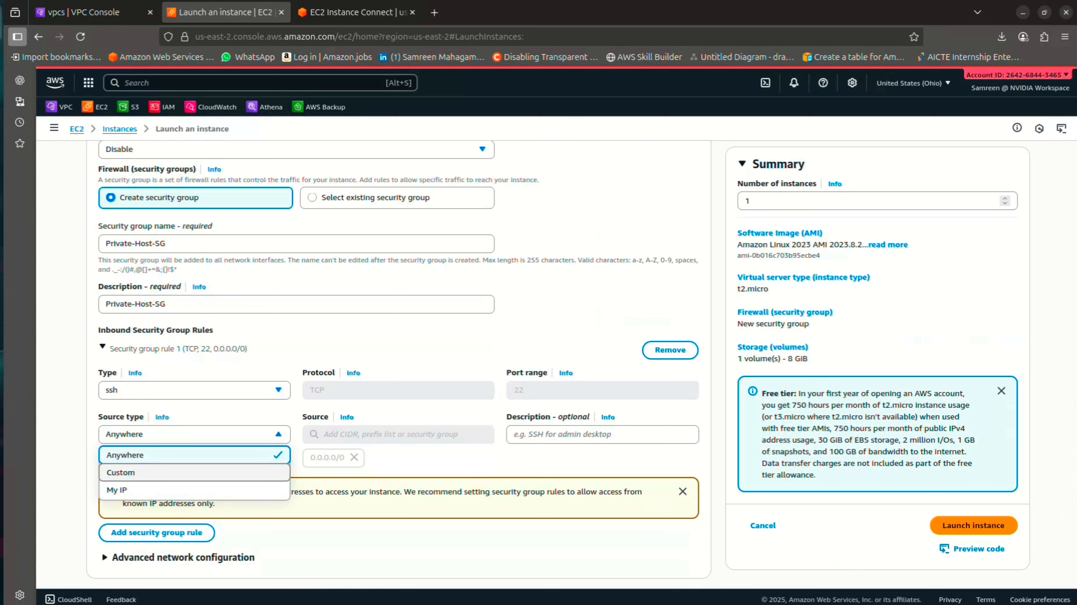
click(120, 474)
click(390, 435)
scroll(415, 297, down, 10)
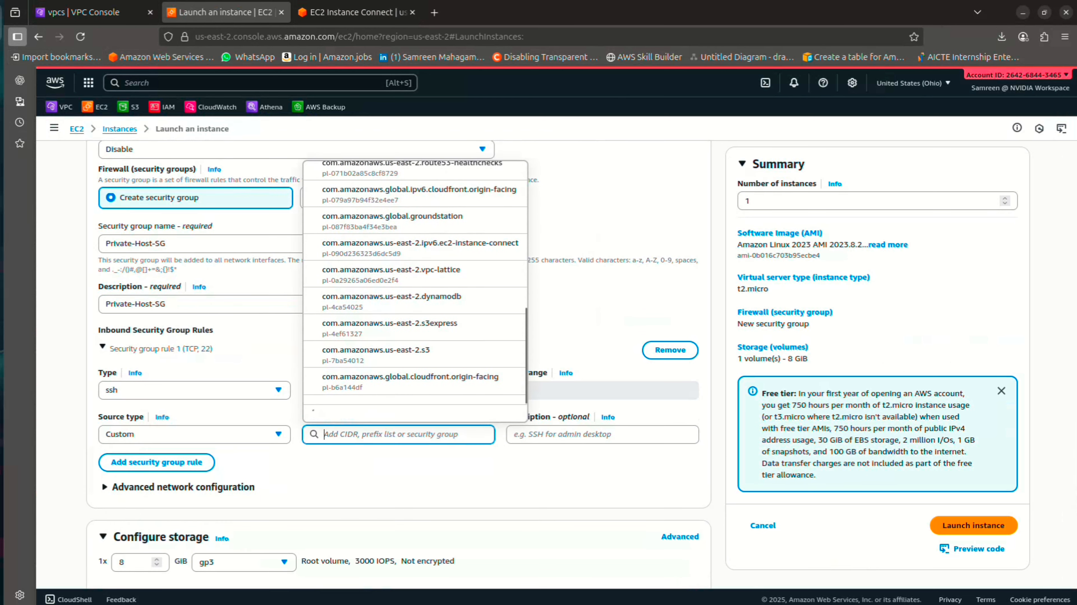
scroll(394, 273, down, 4)
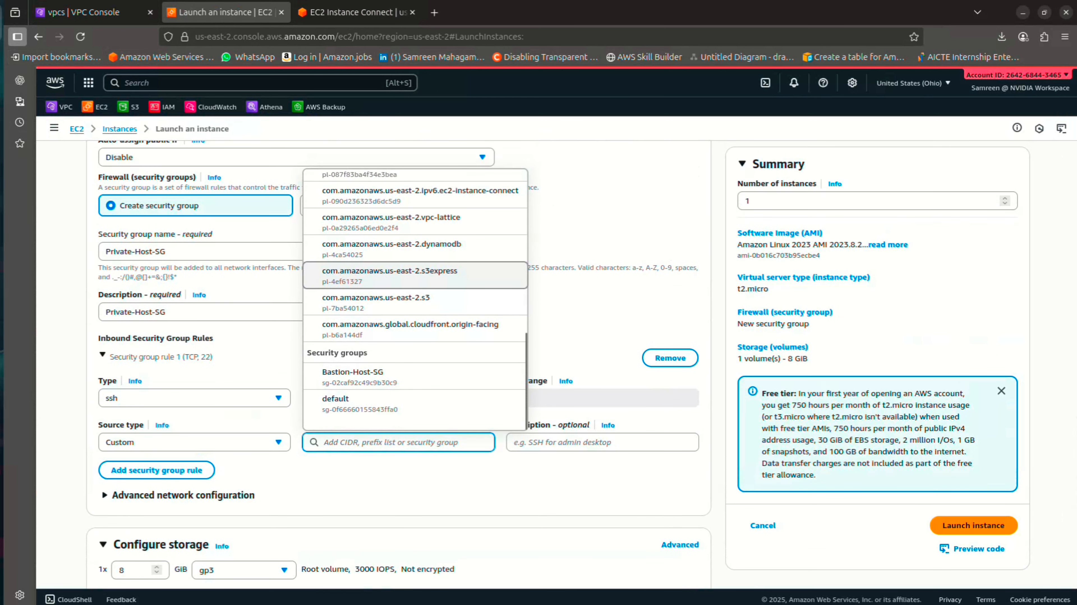
click(381, 388)
Add a second inbound rule to Private-Host-SG allowing HTTP from Anywhere.
scroll(398, 364, down, 2)
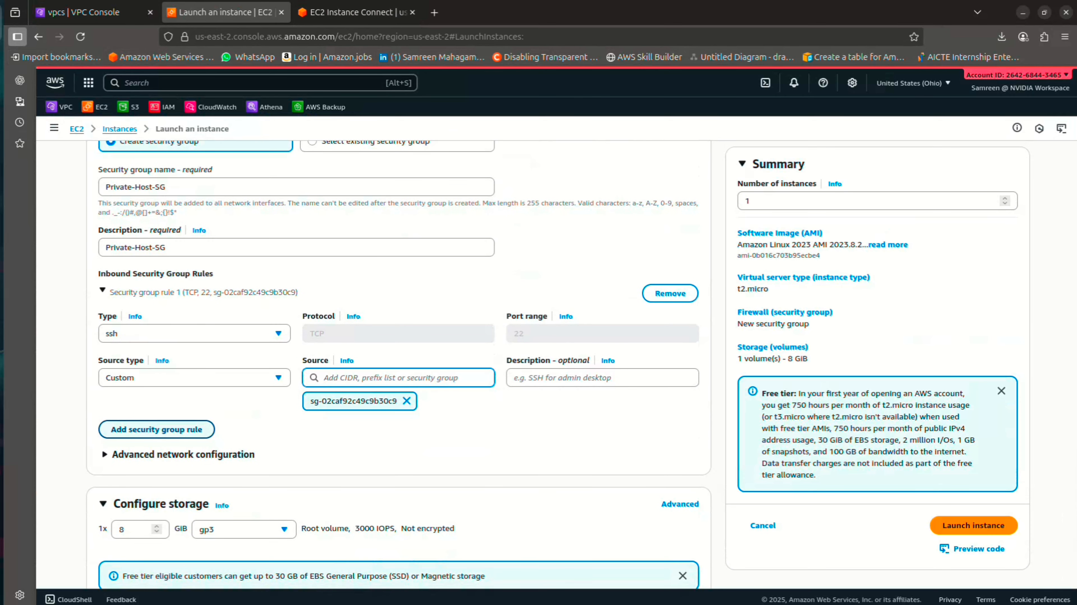
click(157, 429)
scroll(157, 429, down, 2)
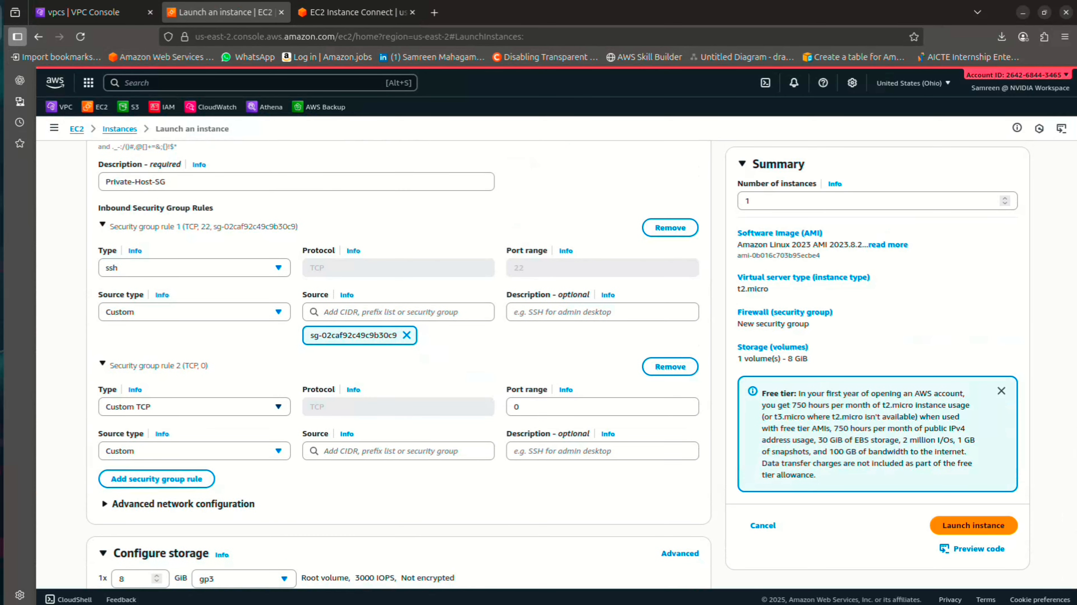
click(186, 407)
scroll(186, 305, down, 3)
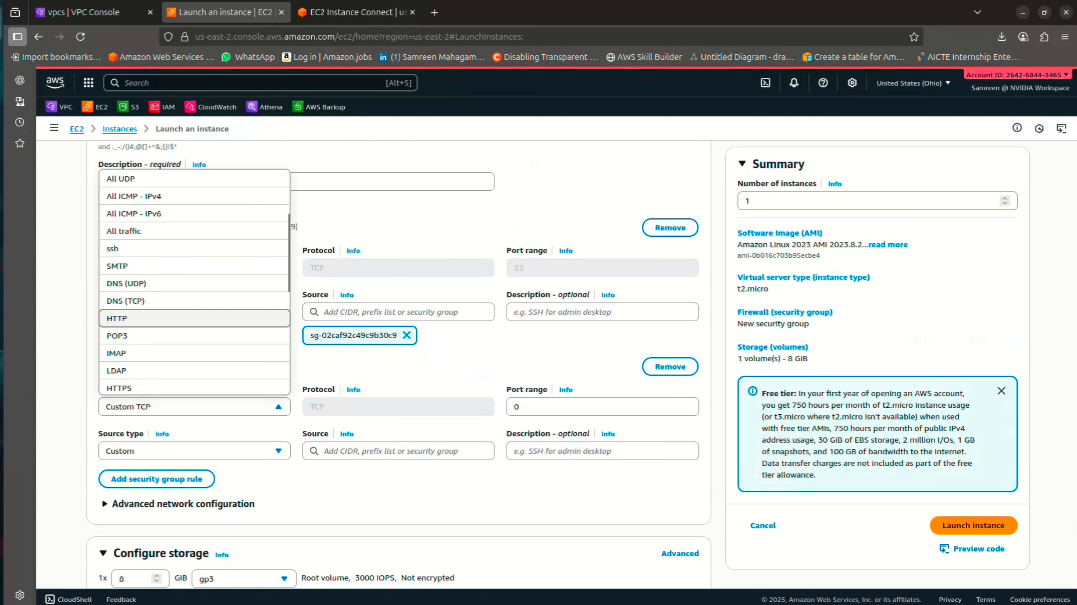
click(186, 318)
click(187, 450)
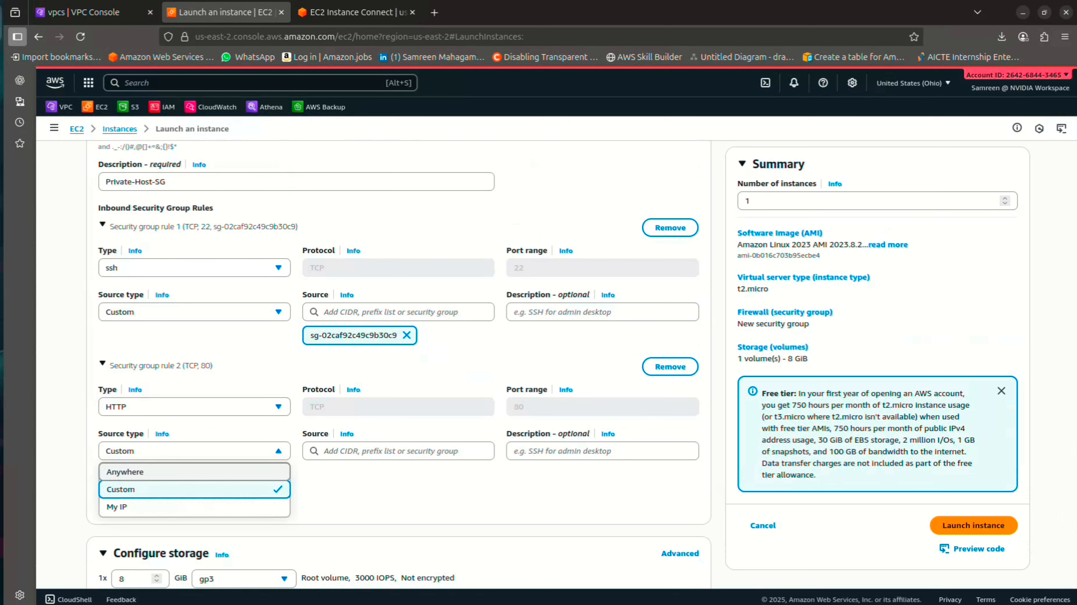
click(125, 472)
Add a third inbound rule to Private-Host-SG allowing All ICMP - IPv4 from Anywhere.
scroll(187, 424, down, 2)
click(157, 452)
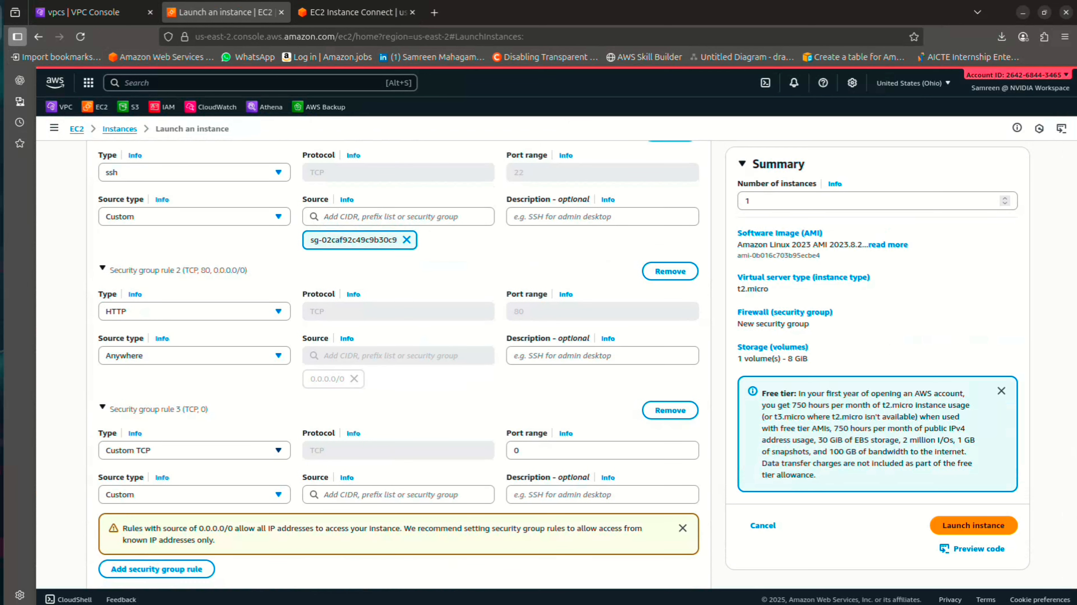
scroll(186, 423, down, 2)
click(186, 344)
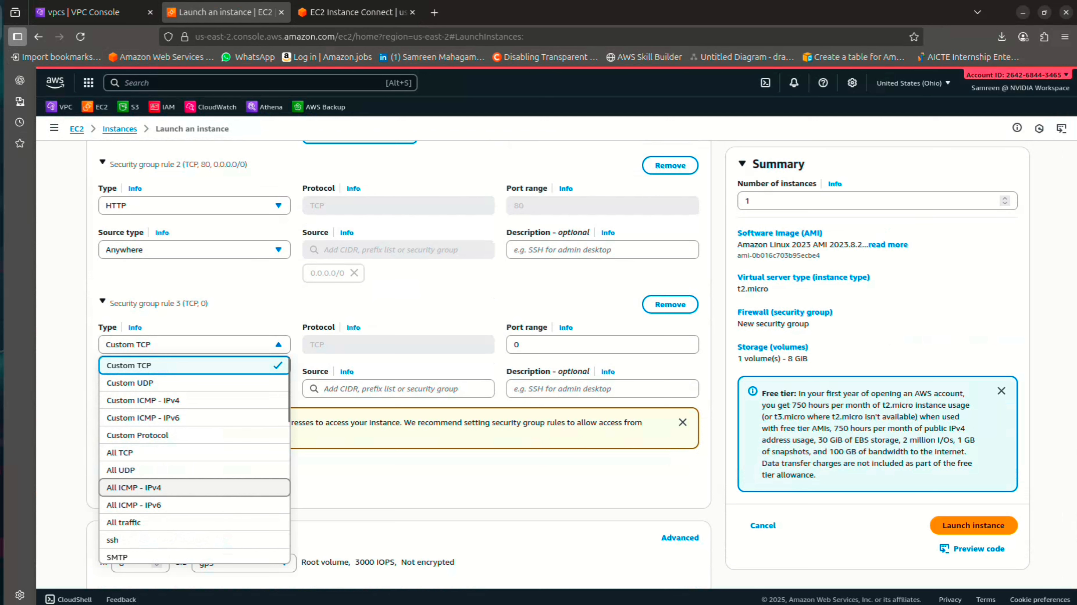
click(170, 487)
click(186, 389)
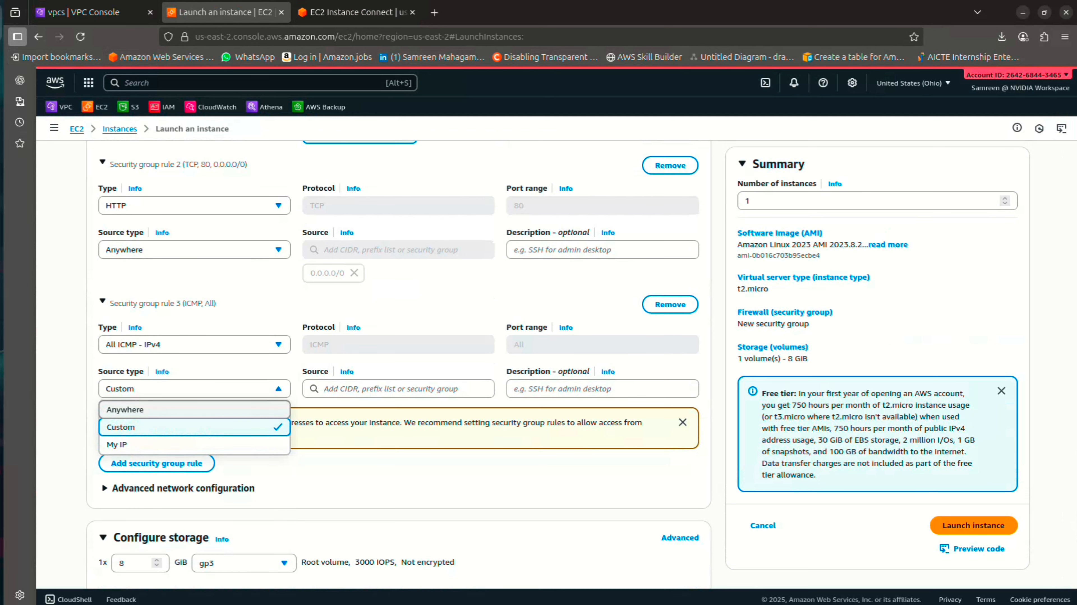
click(127, 409)
Describe the ssh rule as "Allow from Bastion Host only" and launch the Private-Host instance.
scroll(398, 364, up, 2)
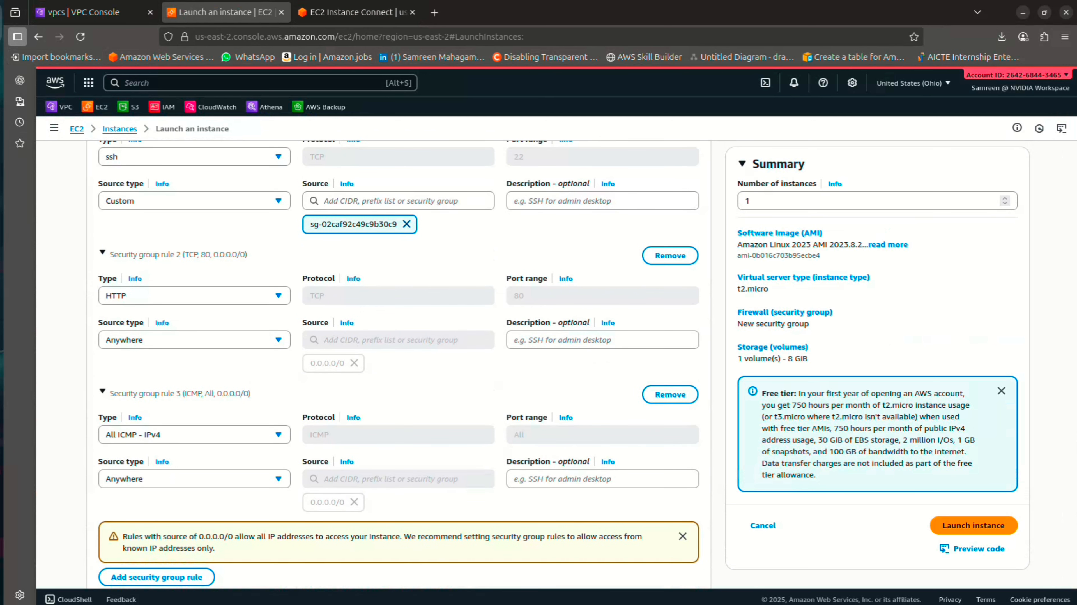
click(603, 201)
text(Allow)
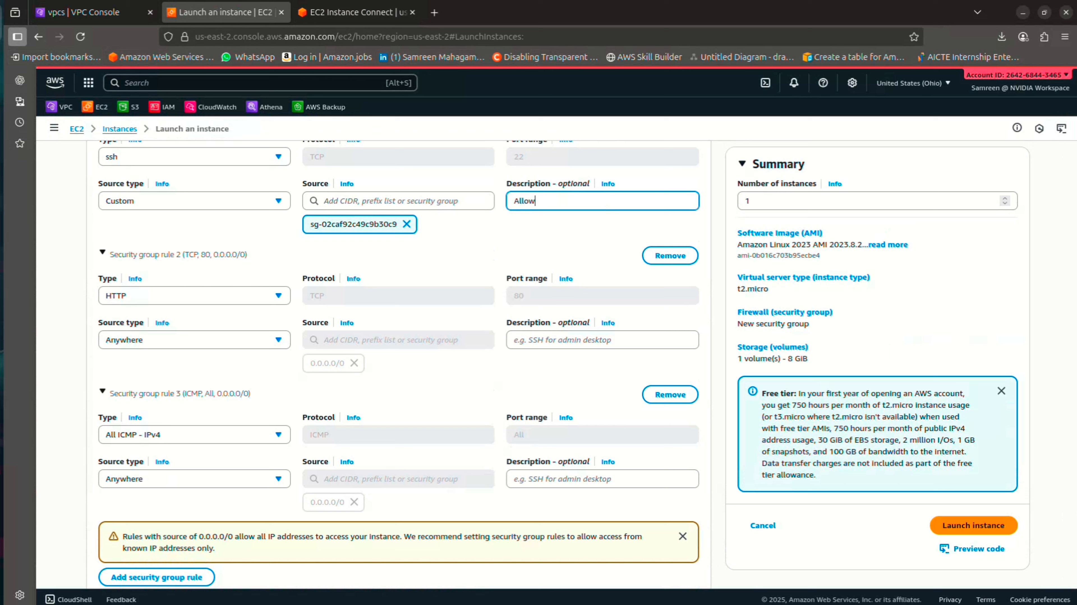
text( from Bastion Host only)
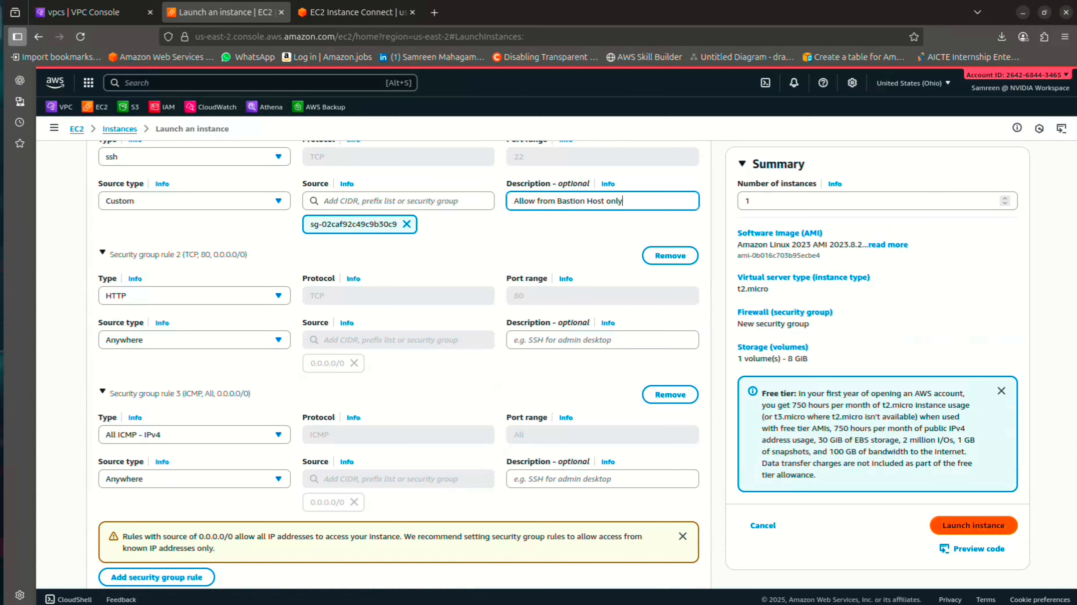
click(973, 525)
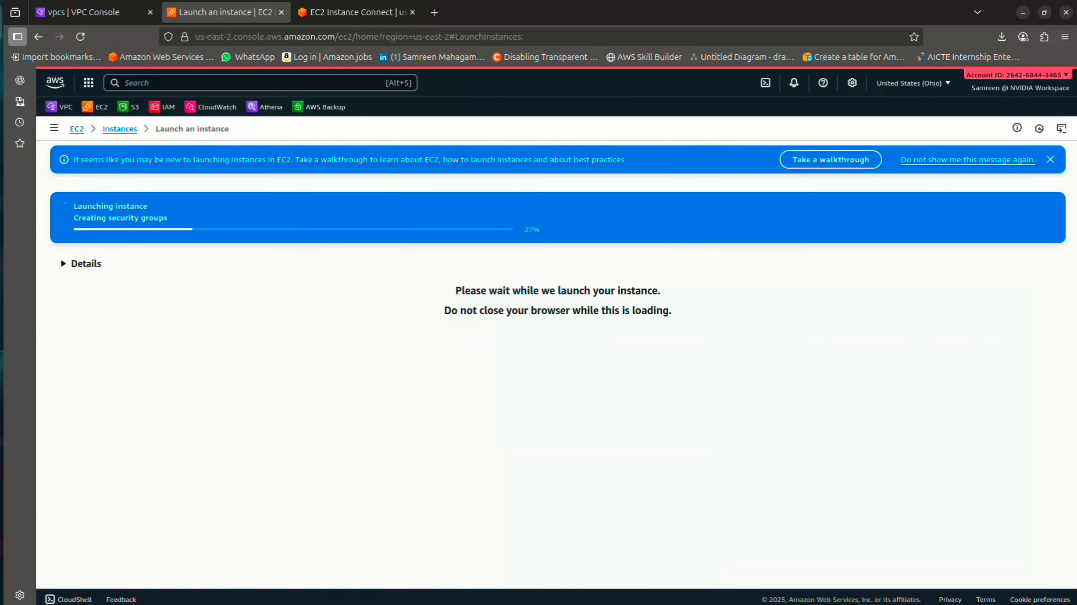
Switch to the local terminal, print ~/Downloads/testkey.pem with cat, copy the whole private key, and close the terminal.
key(alt+Tab)
text(cat )
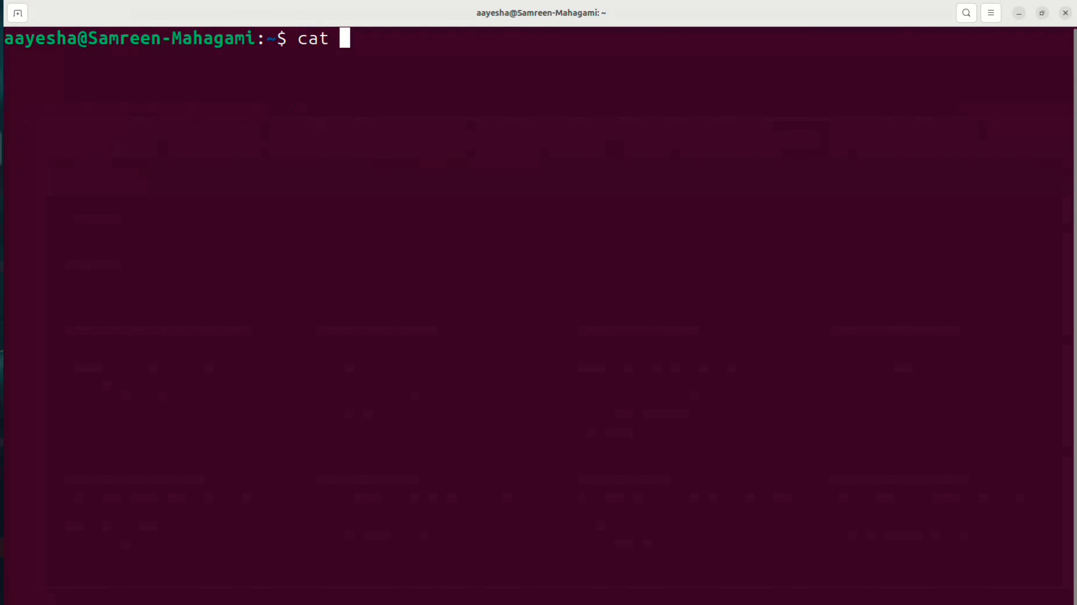
text(~/Dow)
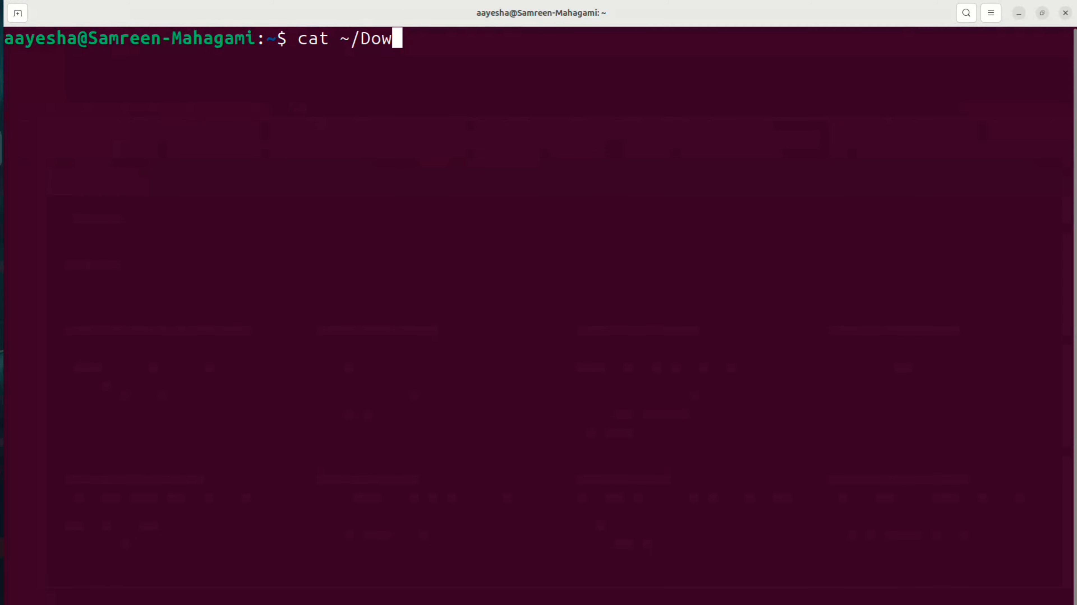
key(Tab)
text(testk)
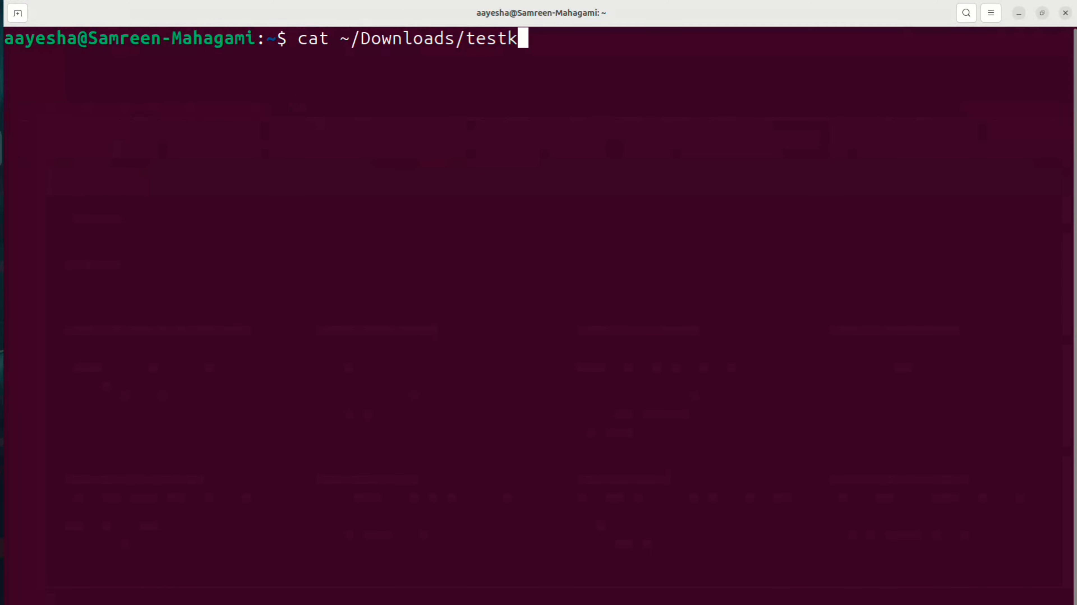
key(Tab)
key(Return)
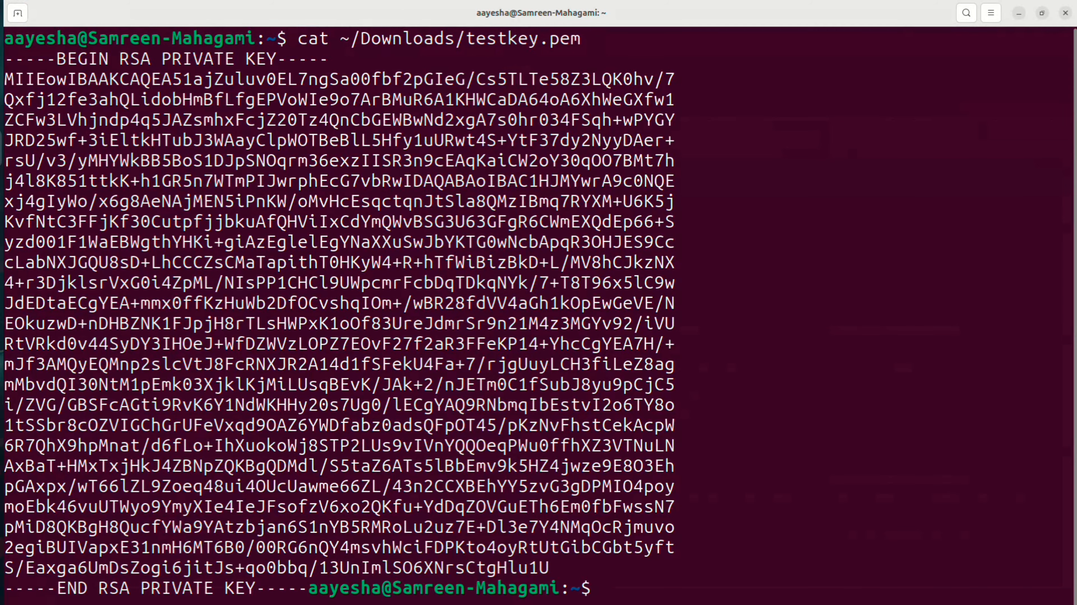
drag(5, 58, 309, 589)
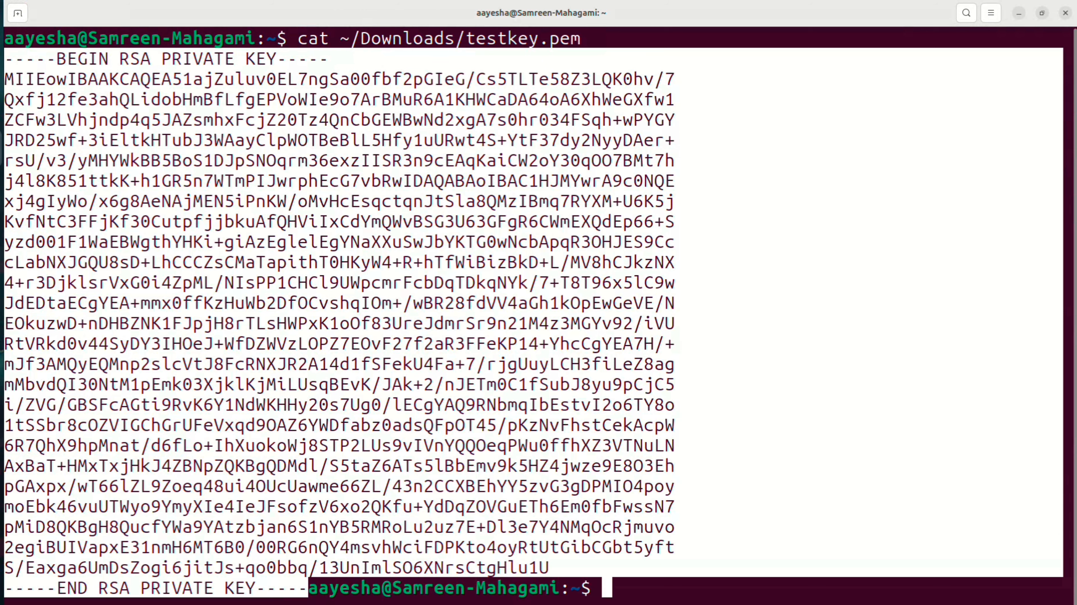
click(1065, 13)
In the Bastion-Host session, create mykey.pem with vi, paste the copied private key into it, and save the file.
click(357, 12)
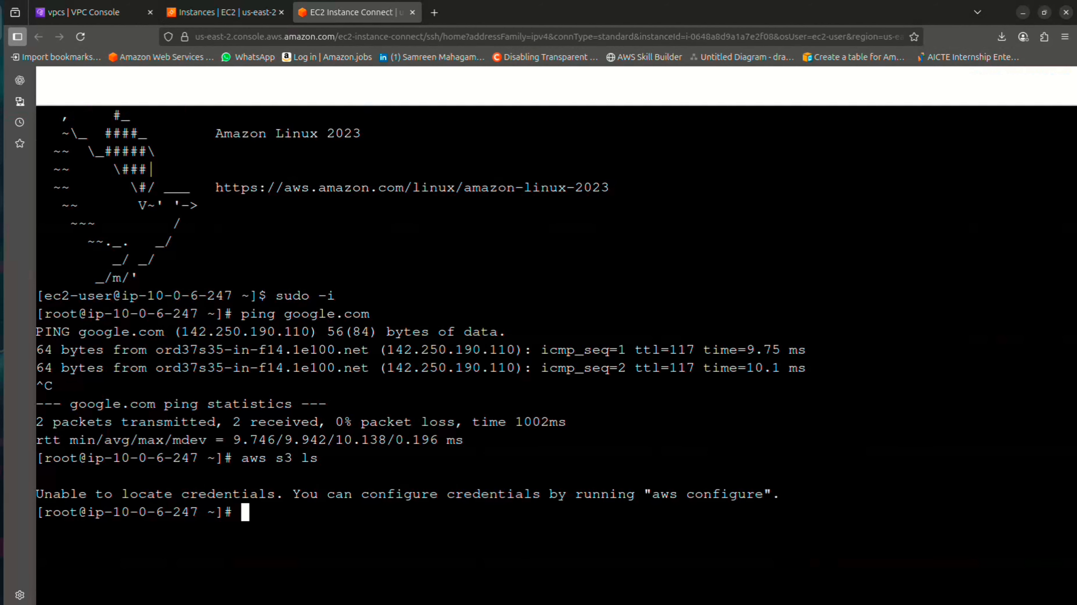
text(vi mykey.pem)
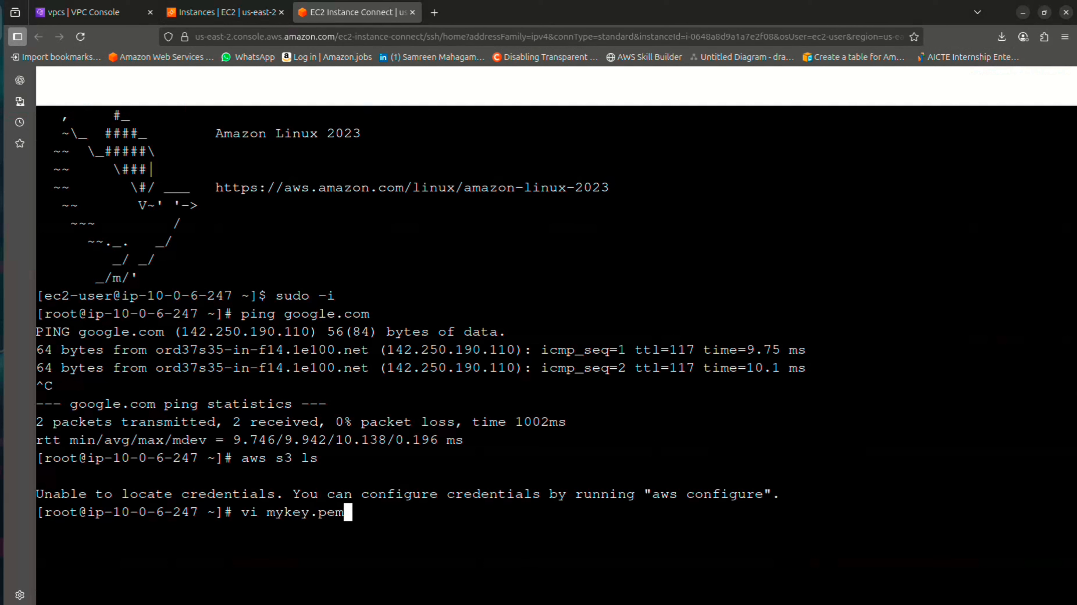
key(Return)
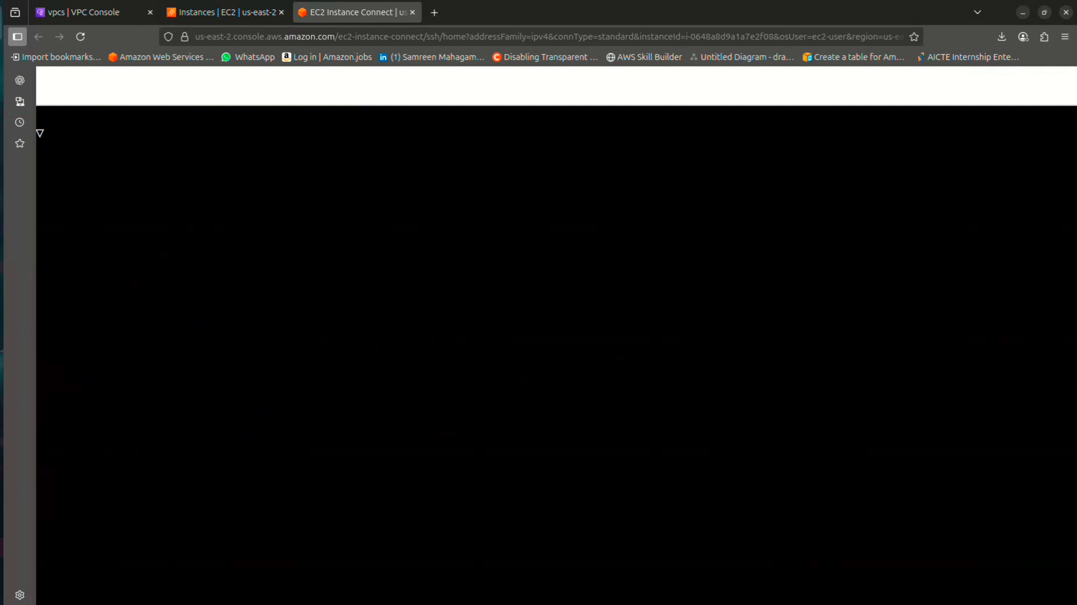
key(i)
key(ctrl+shift+v)
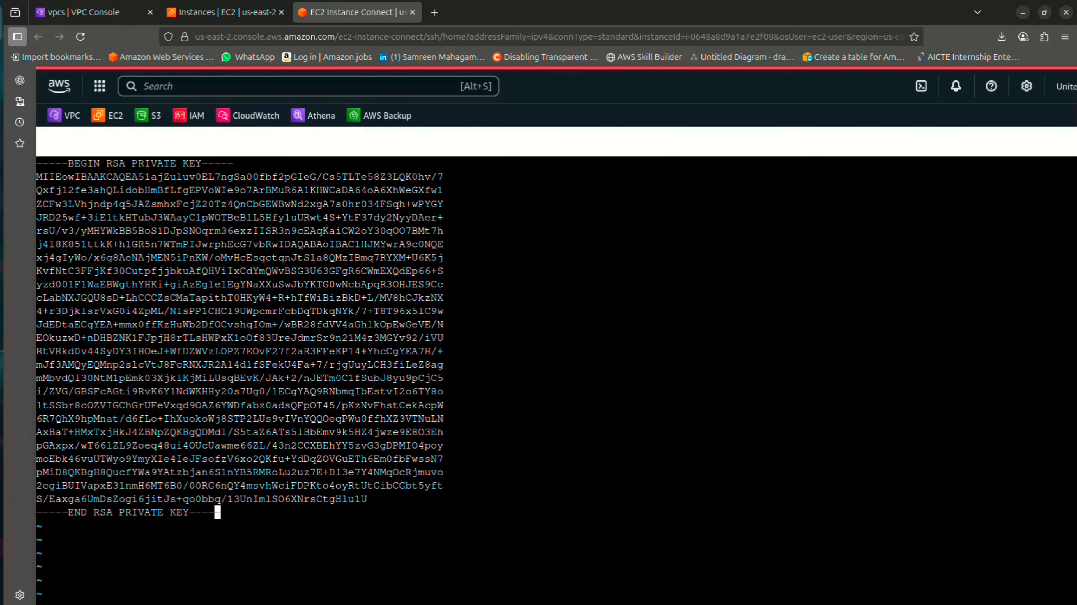
key(Escape)
text(:wq!)
key(Return)
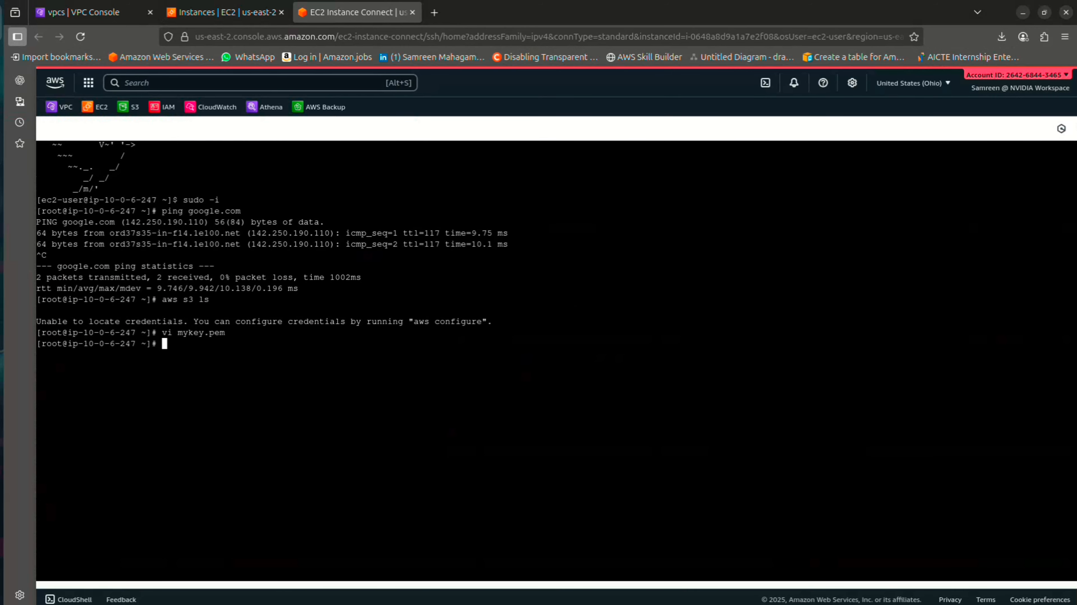
List the files in long format with ls -lrth and set the permissions of mykey.pem to 400.
text(ls -lrth)
key(Return)
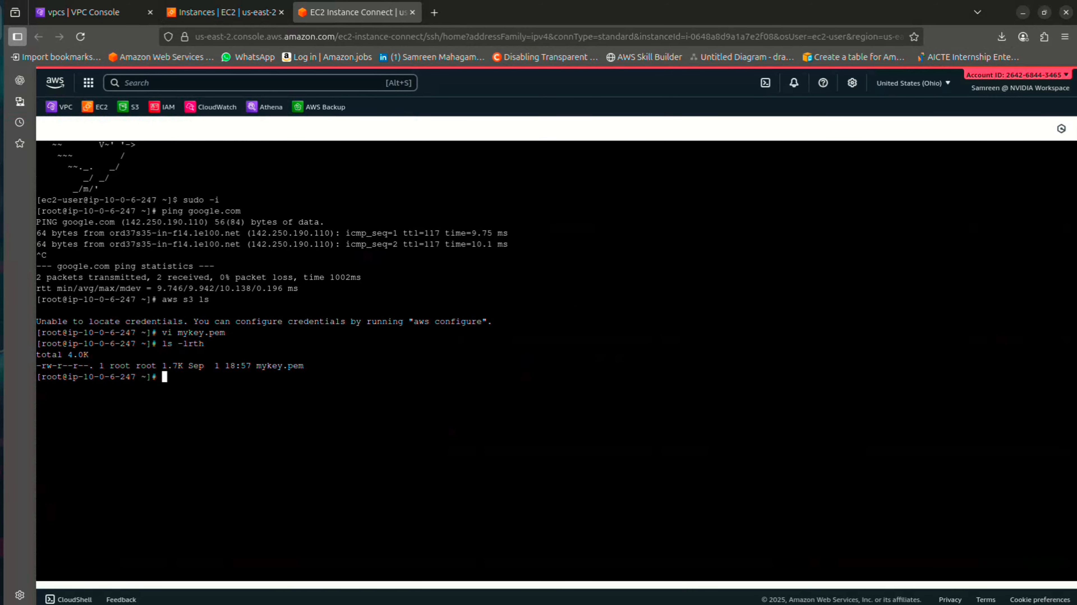
text(chmod 400 my)
key(Tab)
key(Return)
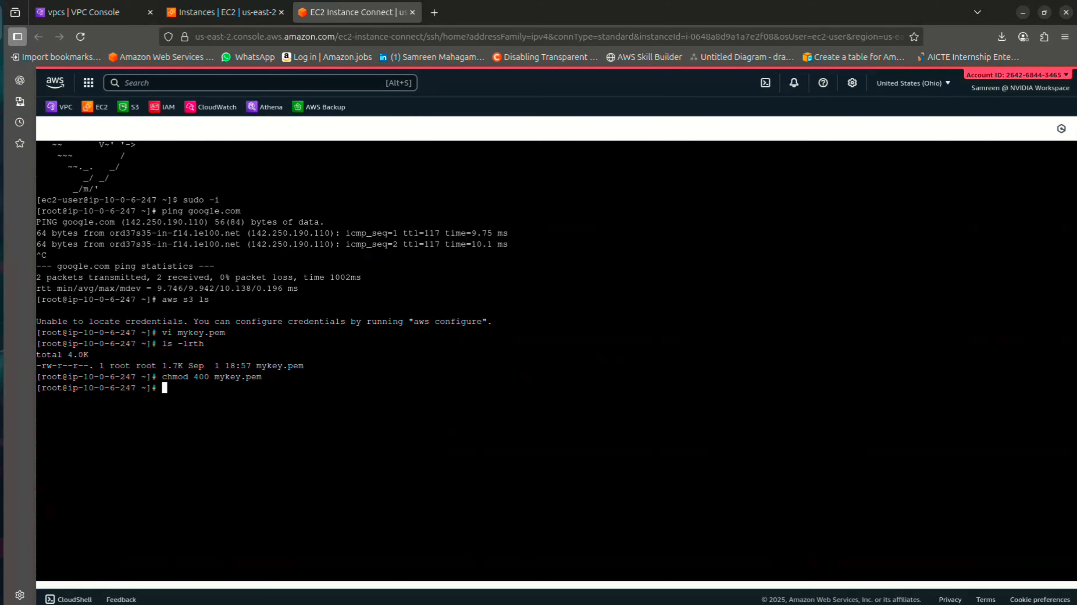
click(224, 12)
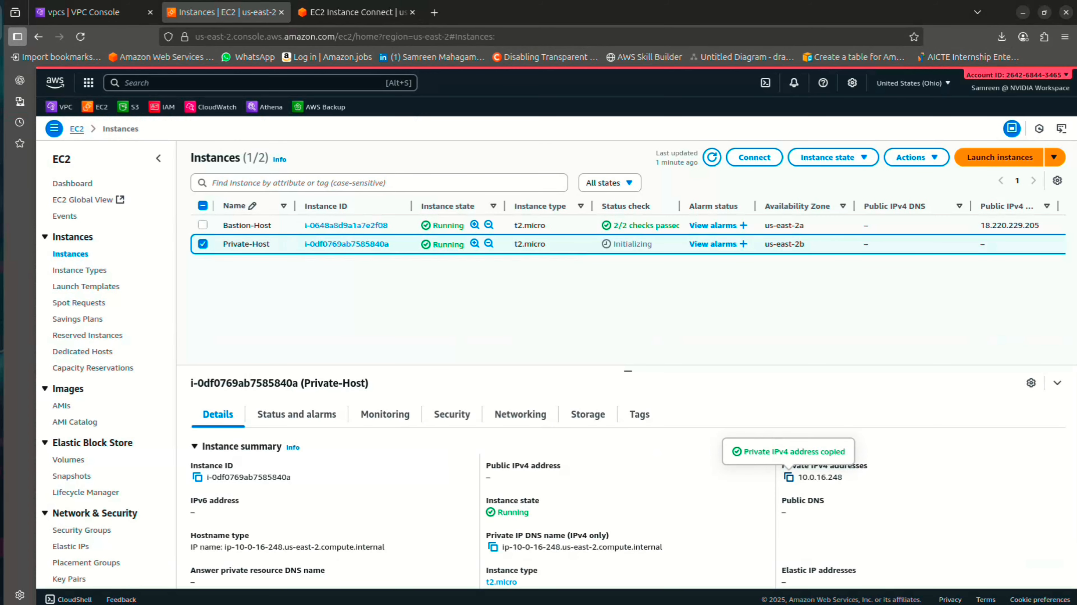
click(351, 12)
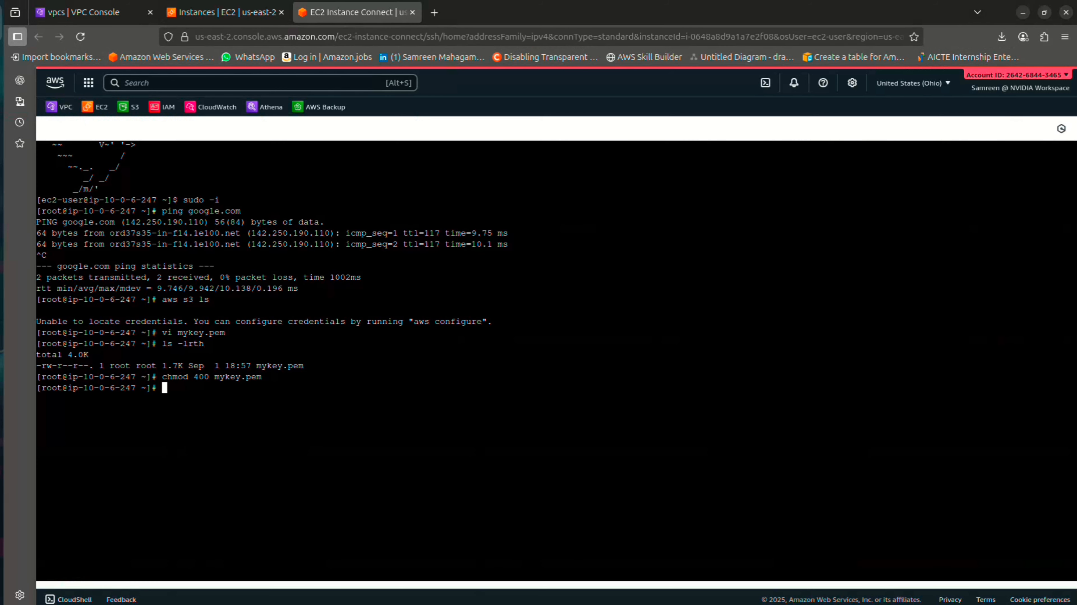
text(ssh -i my)
key(Tab)
text(ec2-user@)
text(10.0.16.248)
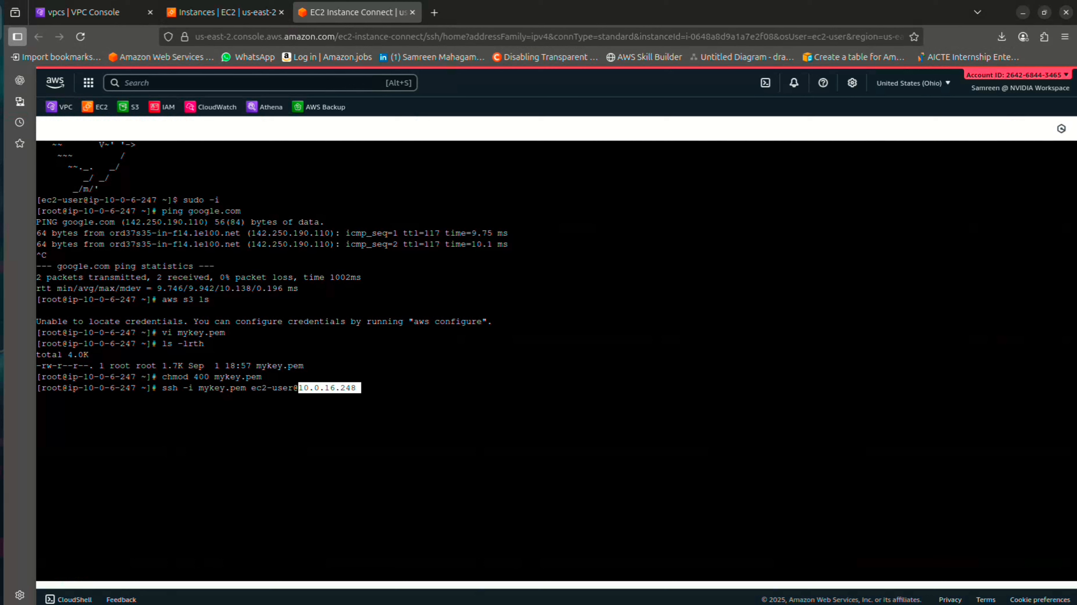
key(Return)
text(yes)
key(Return)
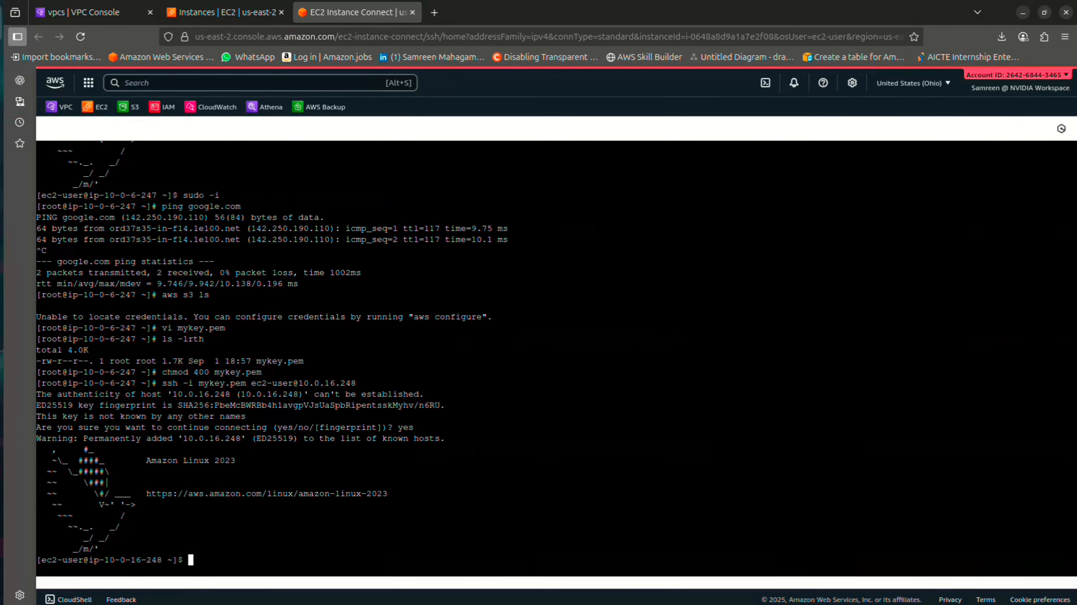
Switch to the root user on Private-Host with sudo -i, ping google.com, and stop the ping after a few replies.
scroll(154, 551, up, 5)
scroll(154, 551, left, 3)
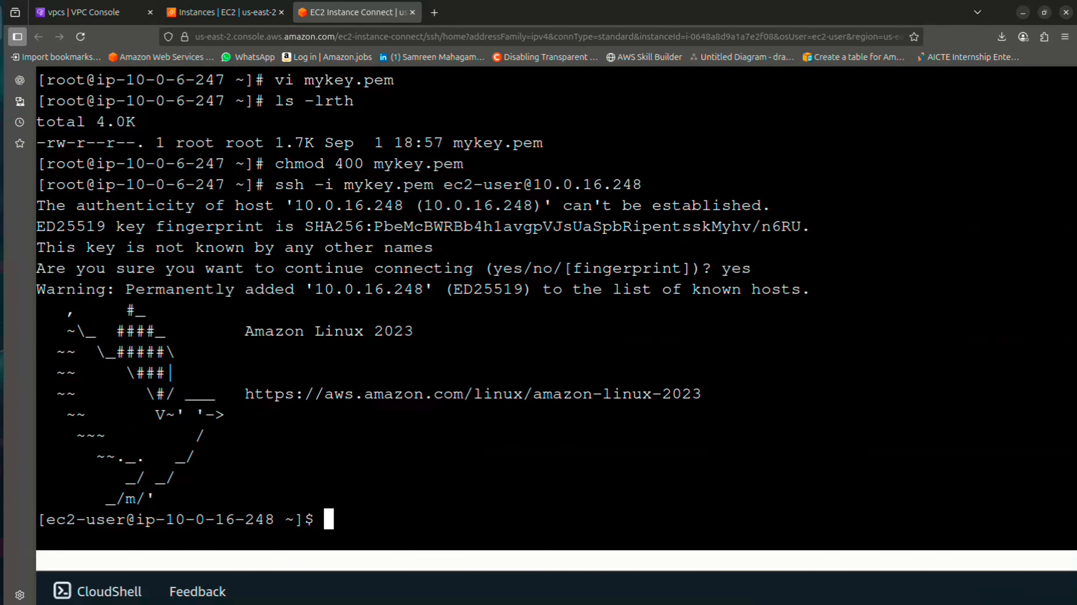
text(sudo -i)
key(Return)
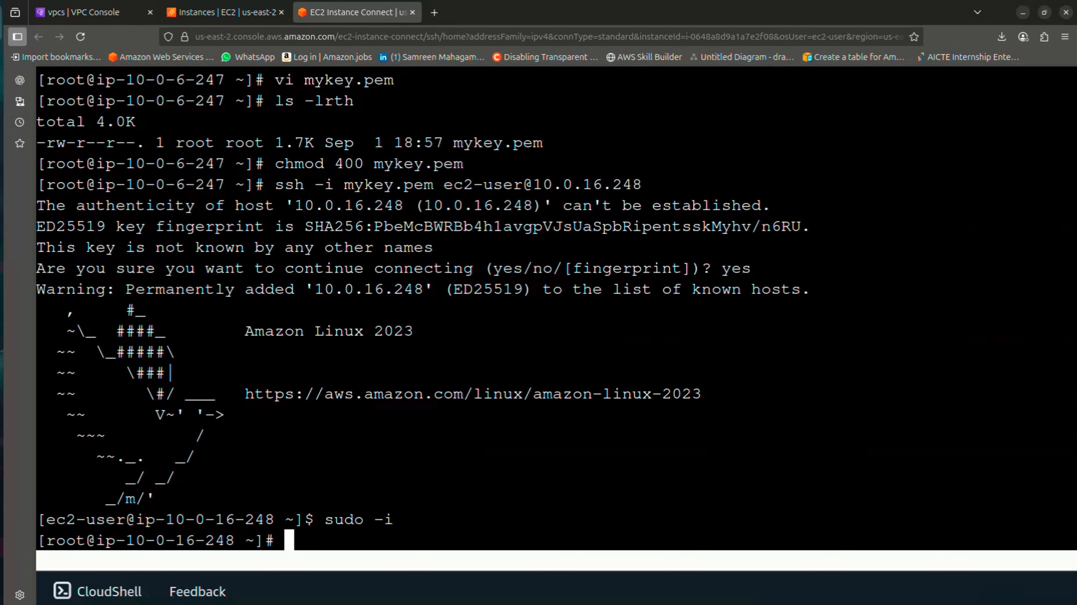
text(ping goog)
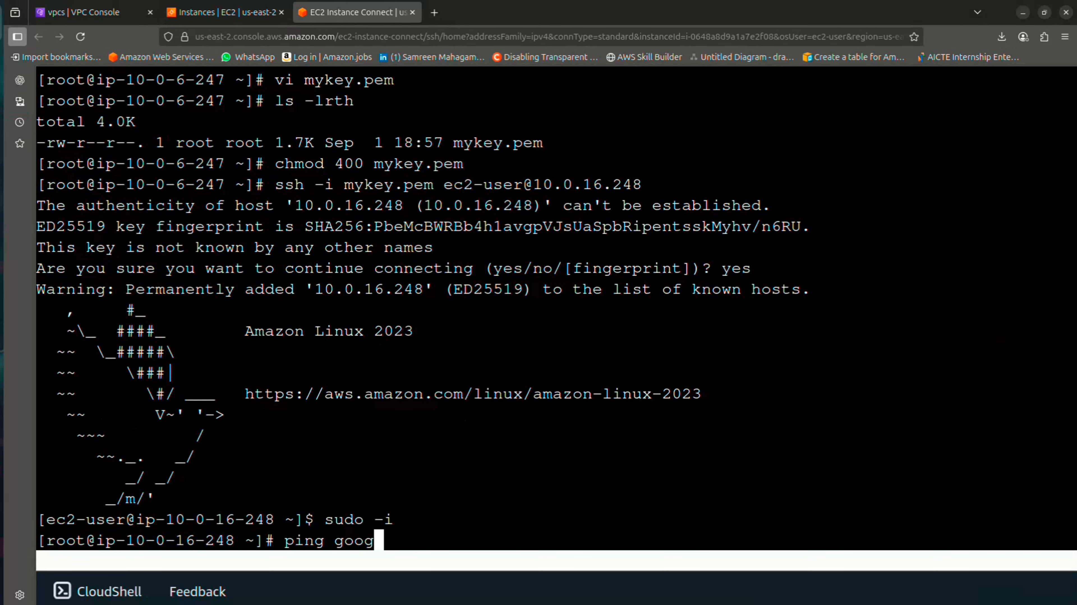
text(le.com)
key(Return)
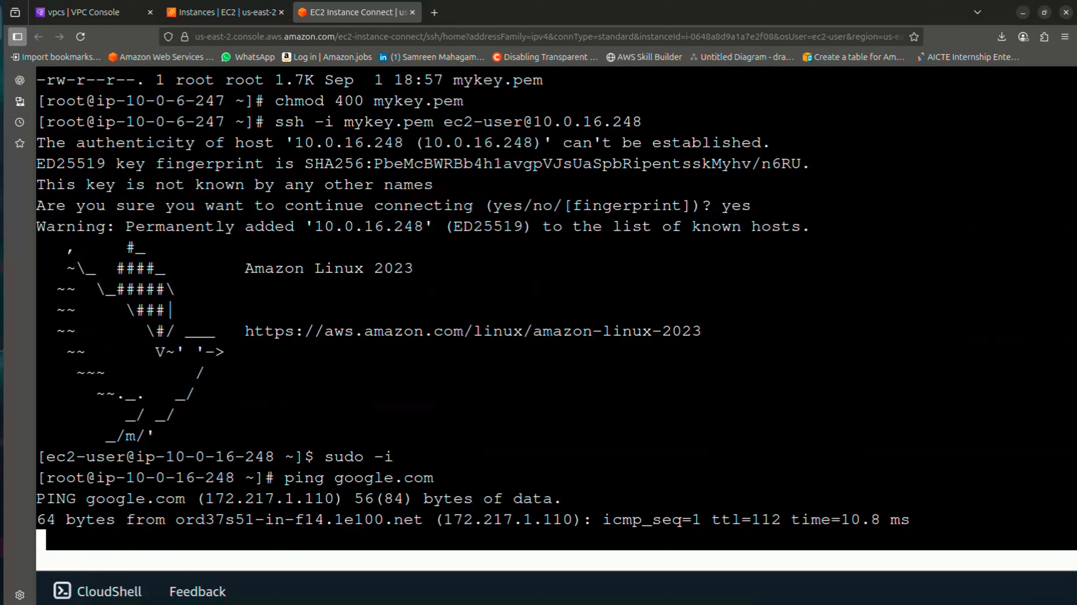
key(ctrl+c)
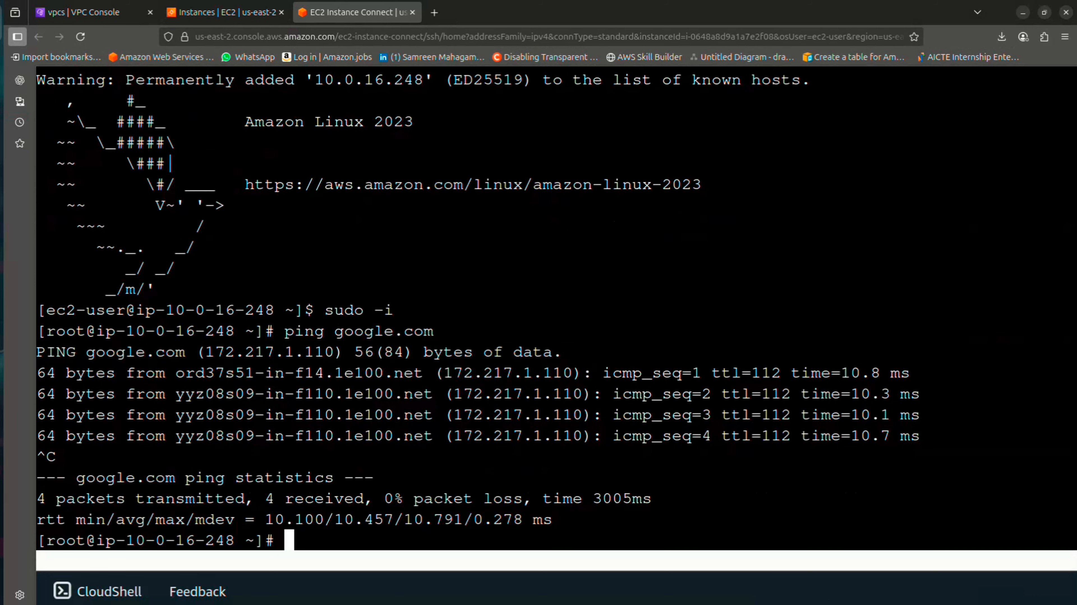
List the S3 buckets from Private-Host with aws s3 ls and read the command's response.
text(aws s3 )
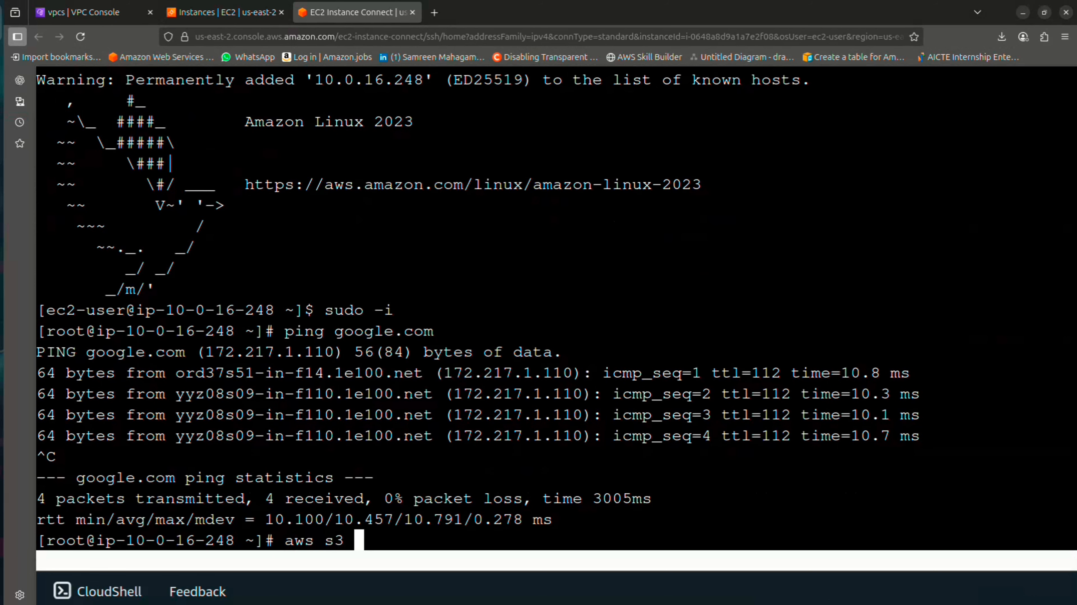
text(ls)
key(Return)
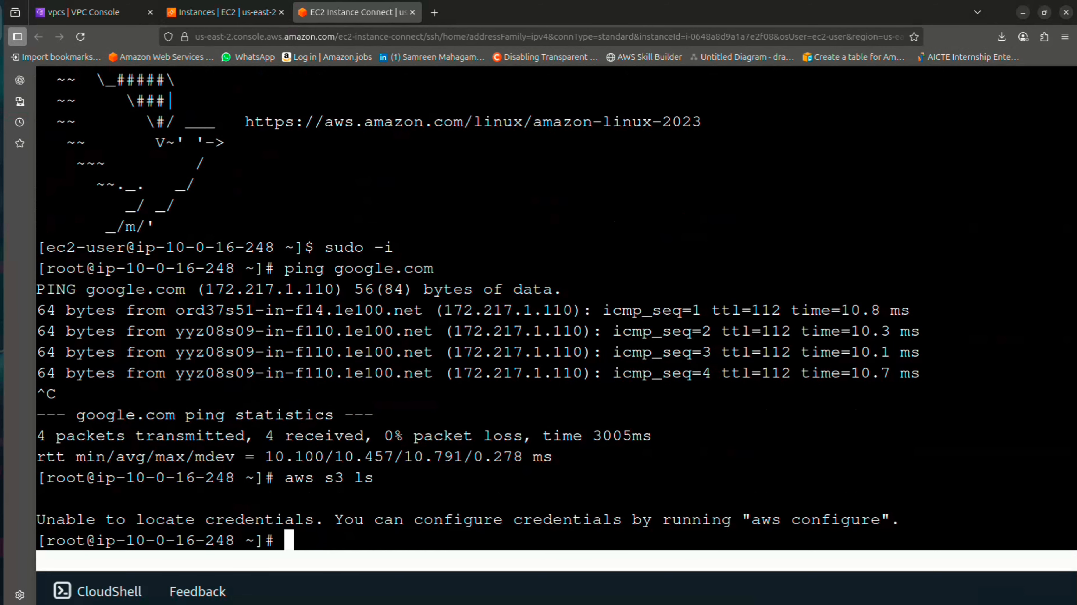
drag(66, 520, 890, 519)
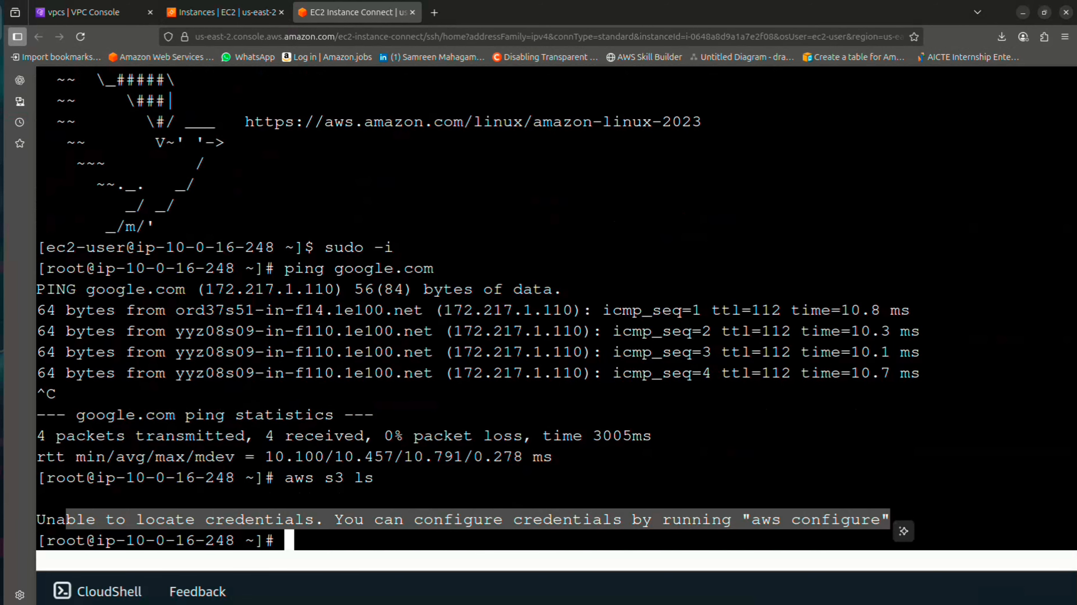
click(890, 521)
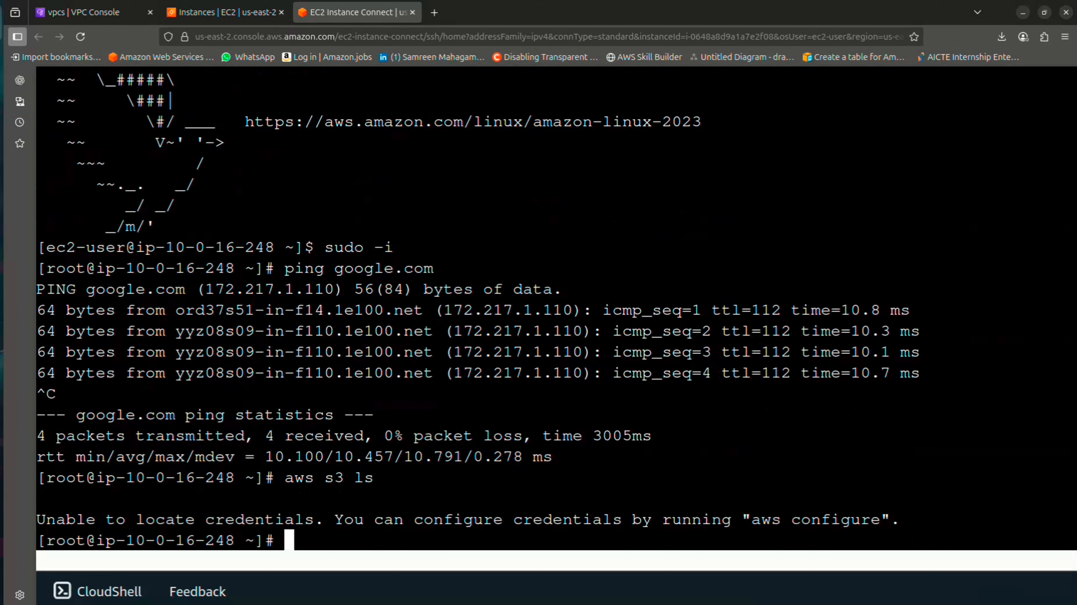
Remove the 0.0.0.0/0 NAT gateway route from Test-VPC-PrivateRouteTable and save the route changes.
click(84, 12)
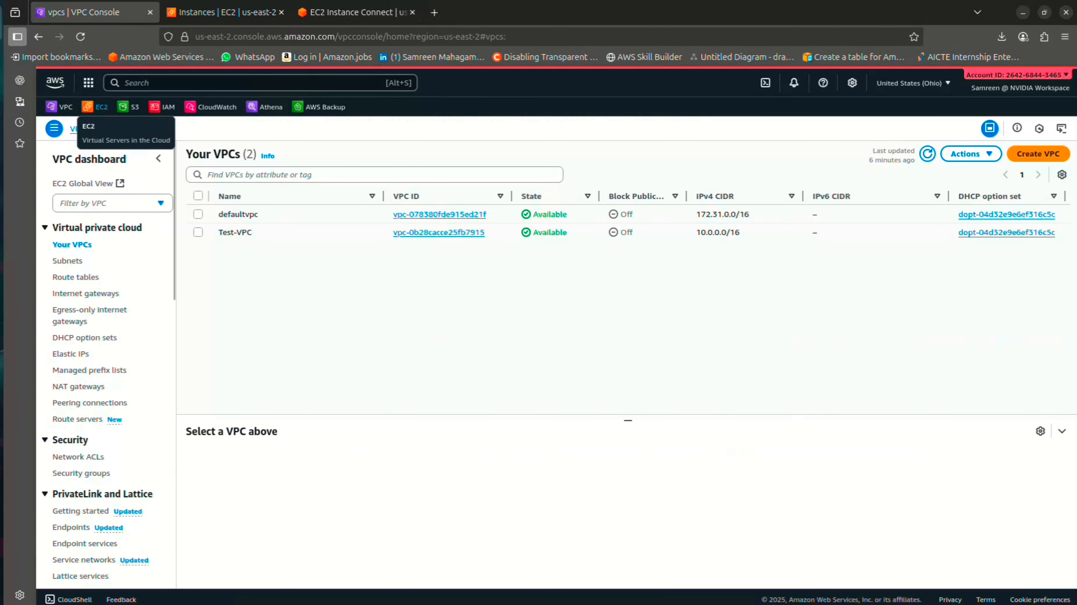
click(79, 387)
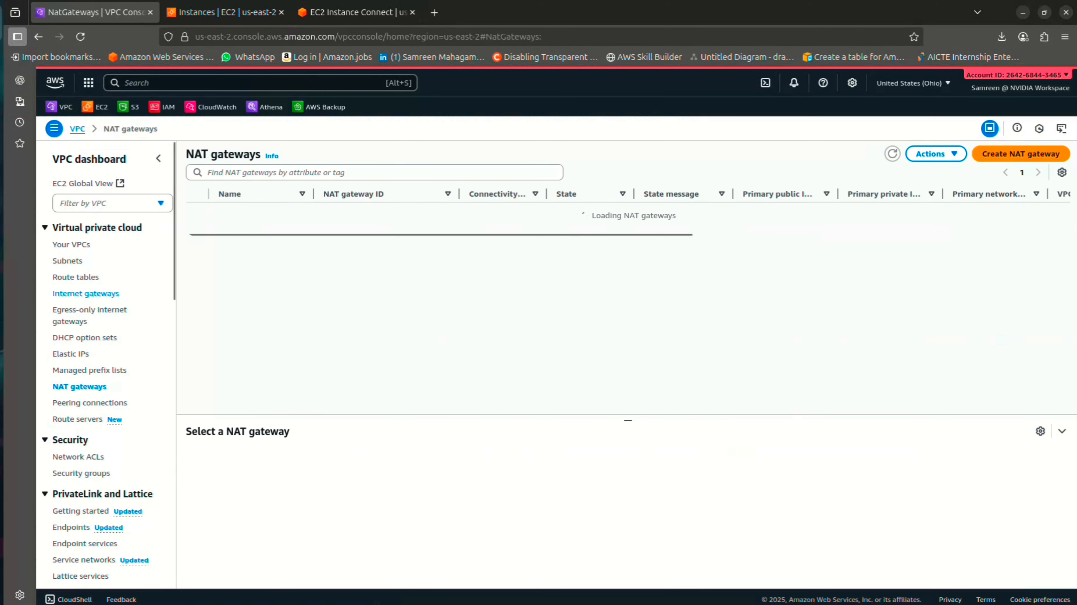
click(75, 277)
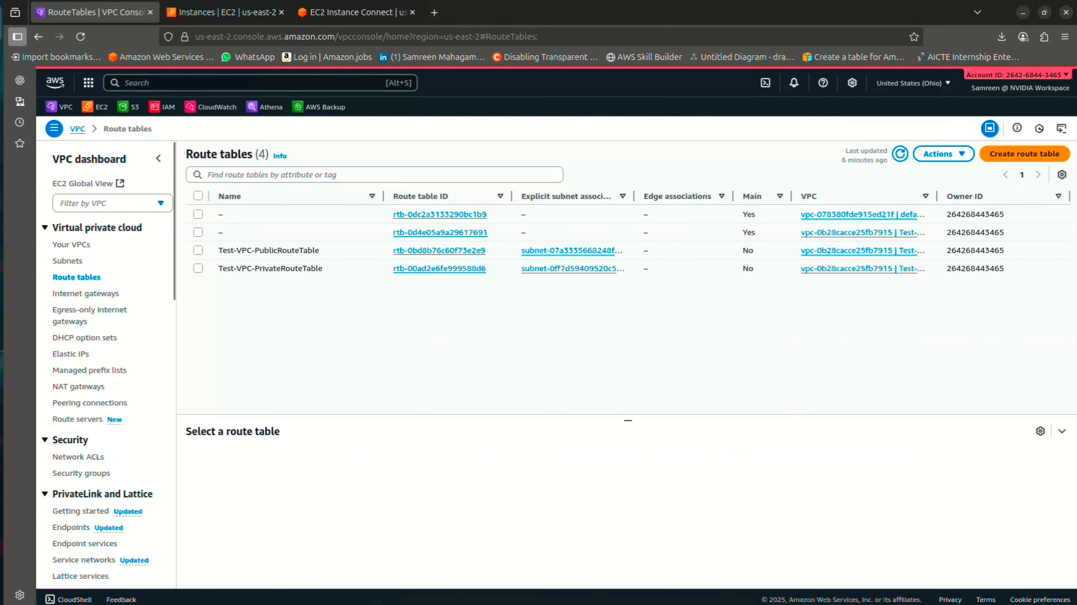
click(198, 269)
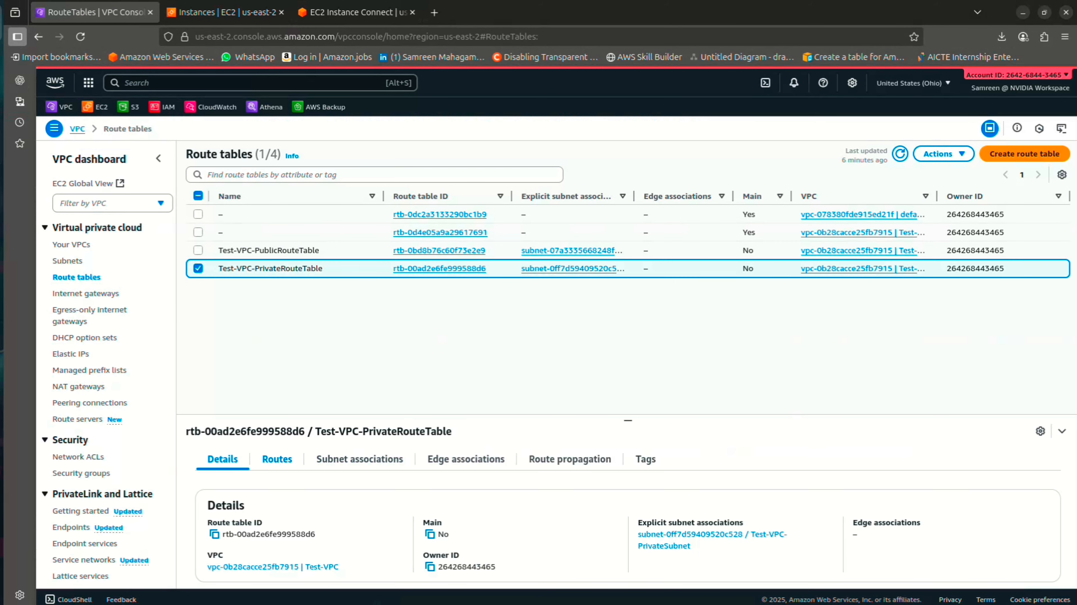
click(277, 460)
click(1016, 494)
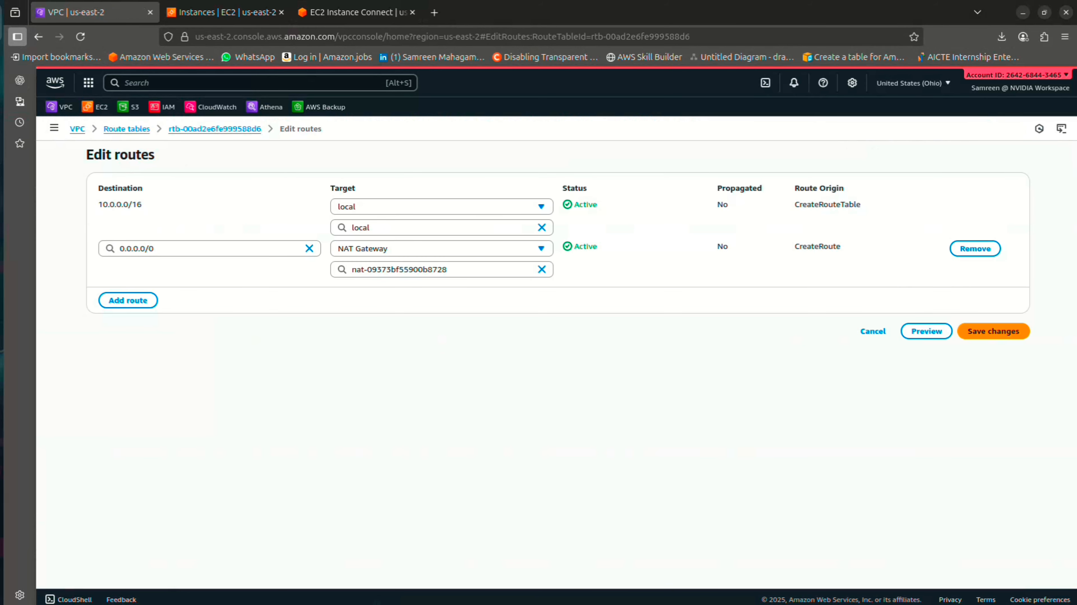
click(975, 249)
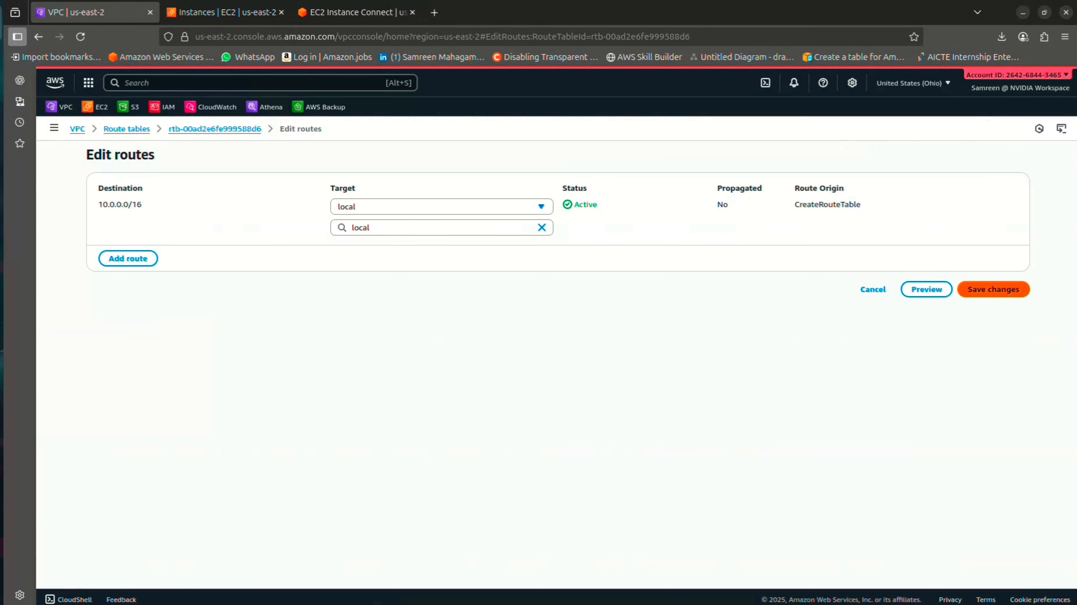
click(994, 290)
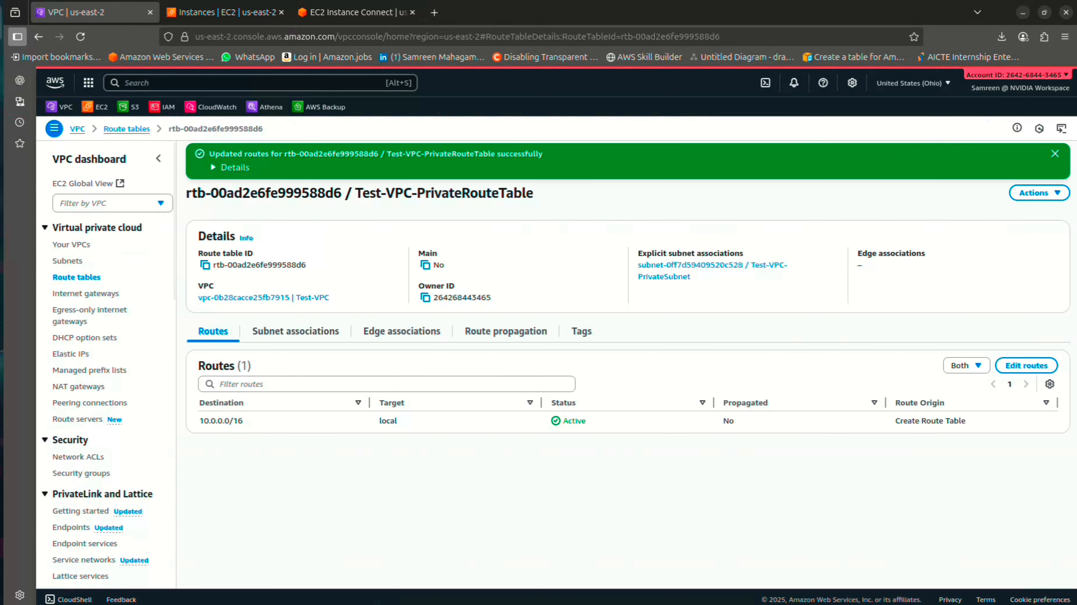
Return to the Private-Host session, ping google.com again and stop it, and rerun aws s3 ls.
click(352, 12)
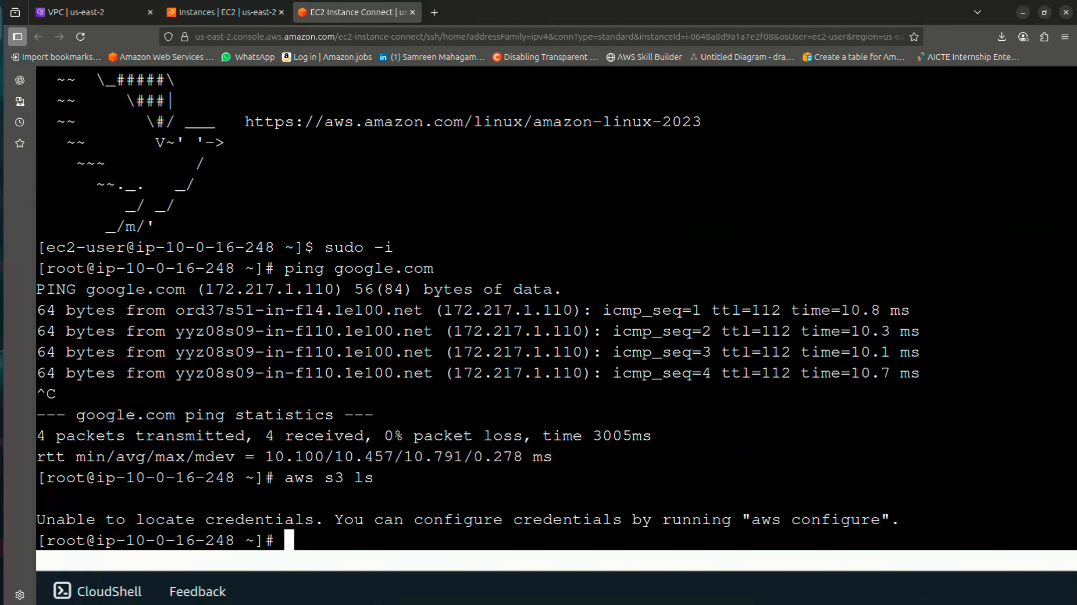
key(Up)
key(Up)
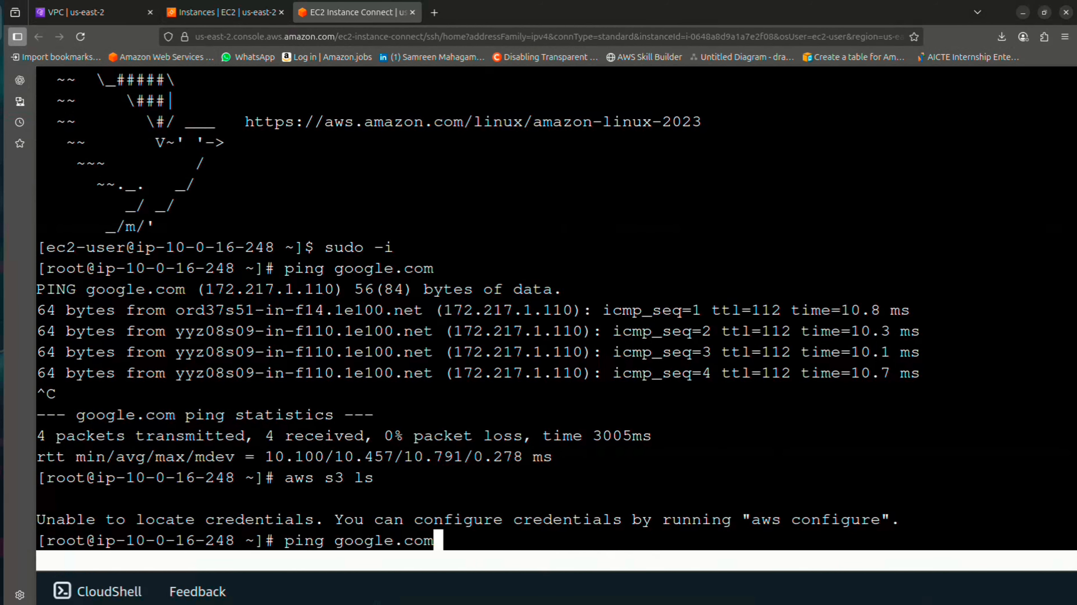
key(Return)
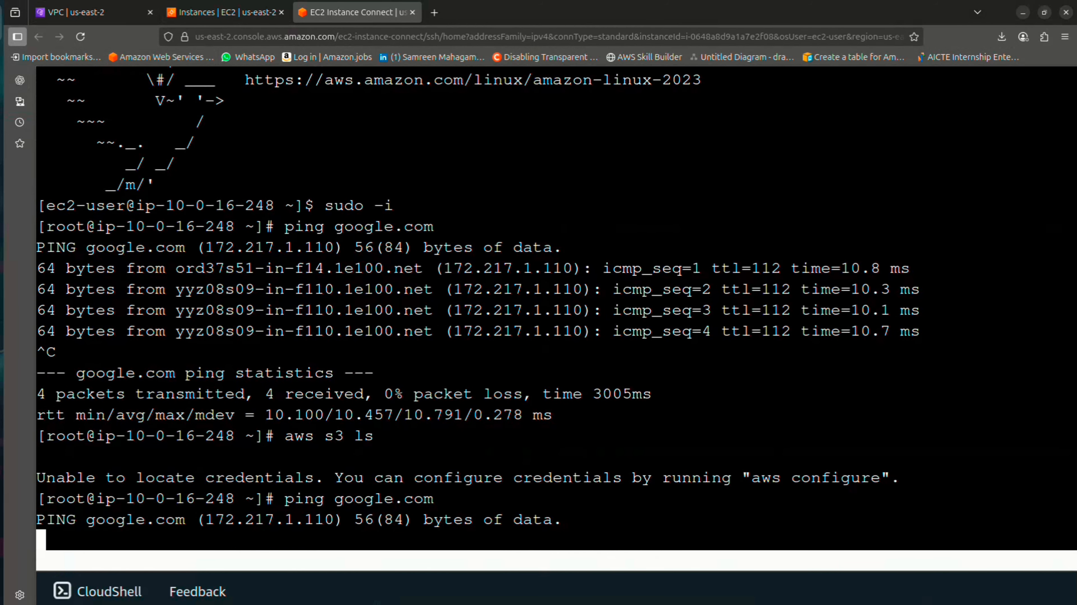
key(ctrl+c)
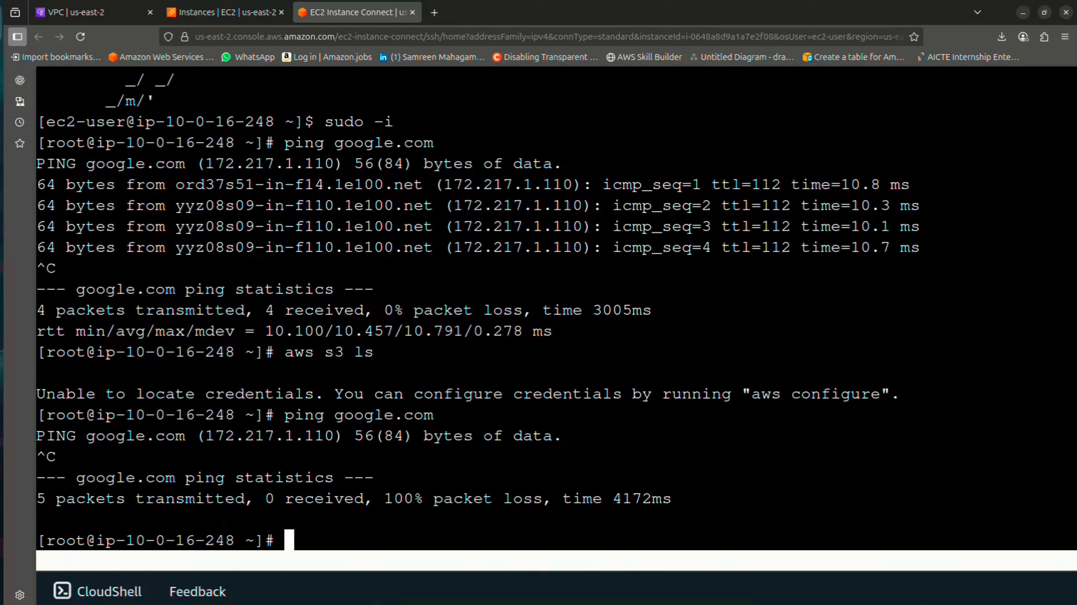
key(Up)
key(Up)
key(Return)
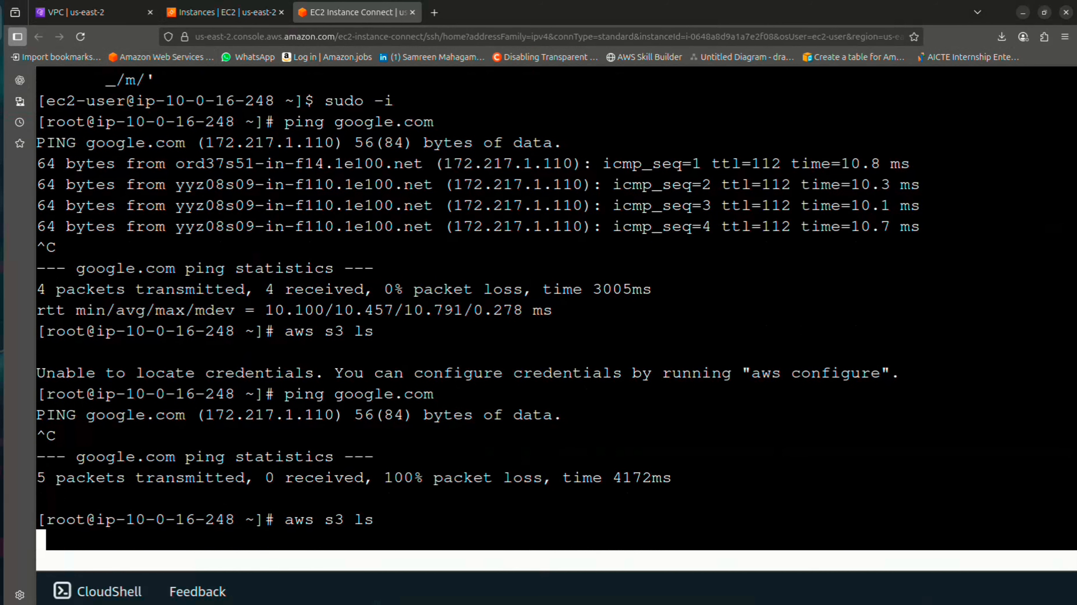
Refresh the route tables list in the VPC console and view the routes of Test-VPC-PrivateRouteTable.
click(91, 11)
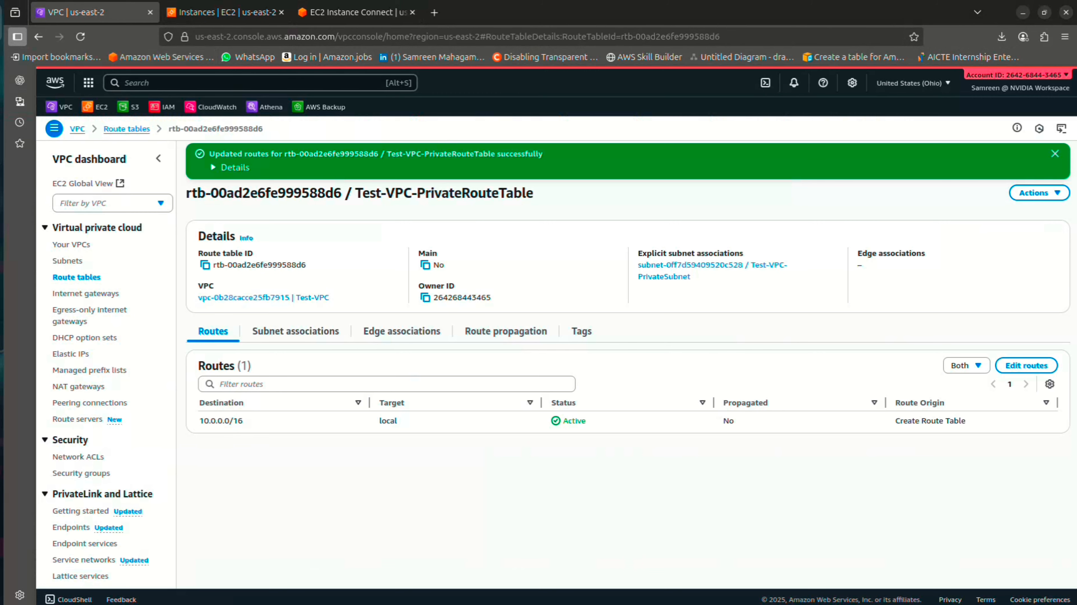
click(126, 128)
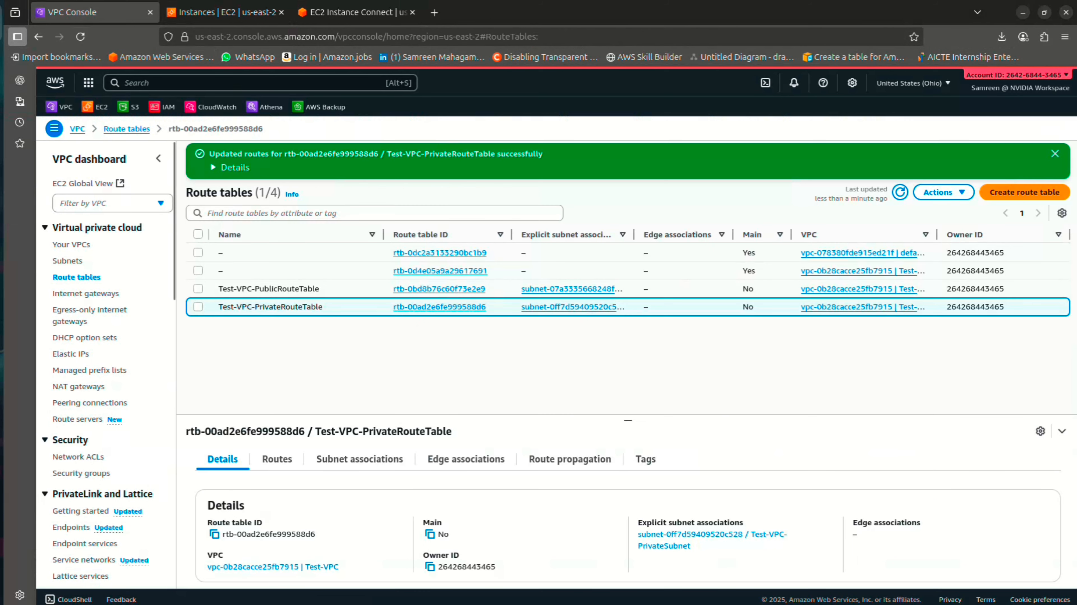
click(277, 459)
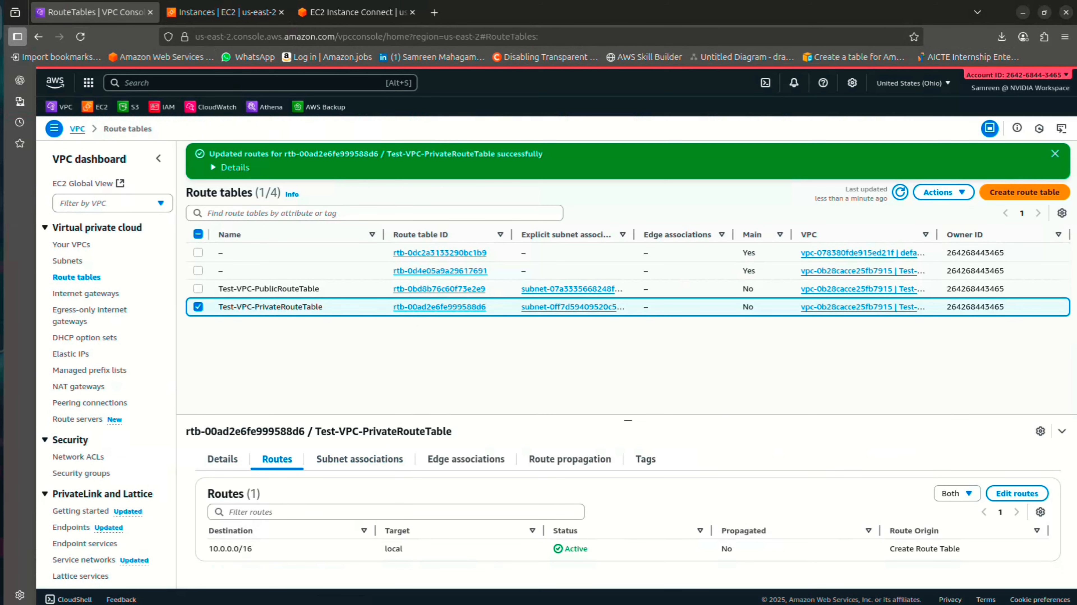
click(900, 192)
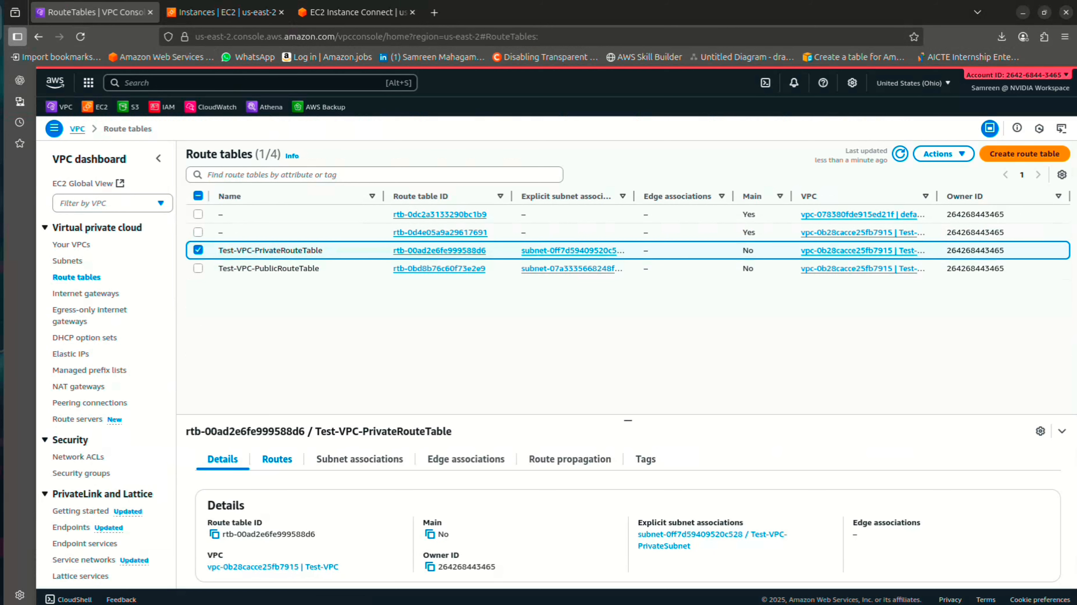
click(277, 459)
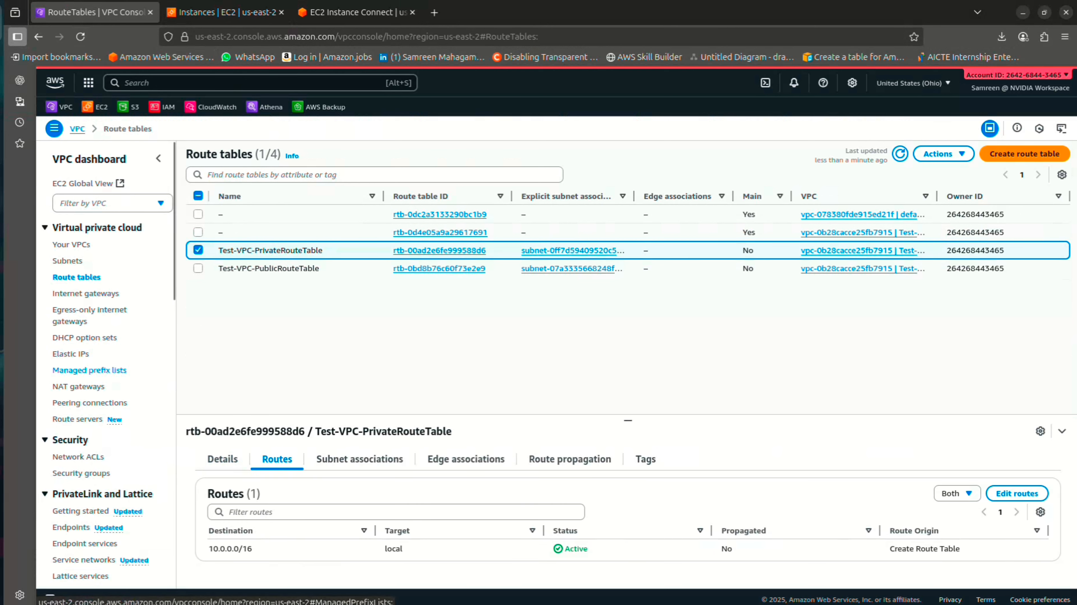
Start creating a VPC endpoint and set its name tag to Test-VPC-Endpoint.
scroll(106, 381, down, 5)
click(71, 267)
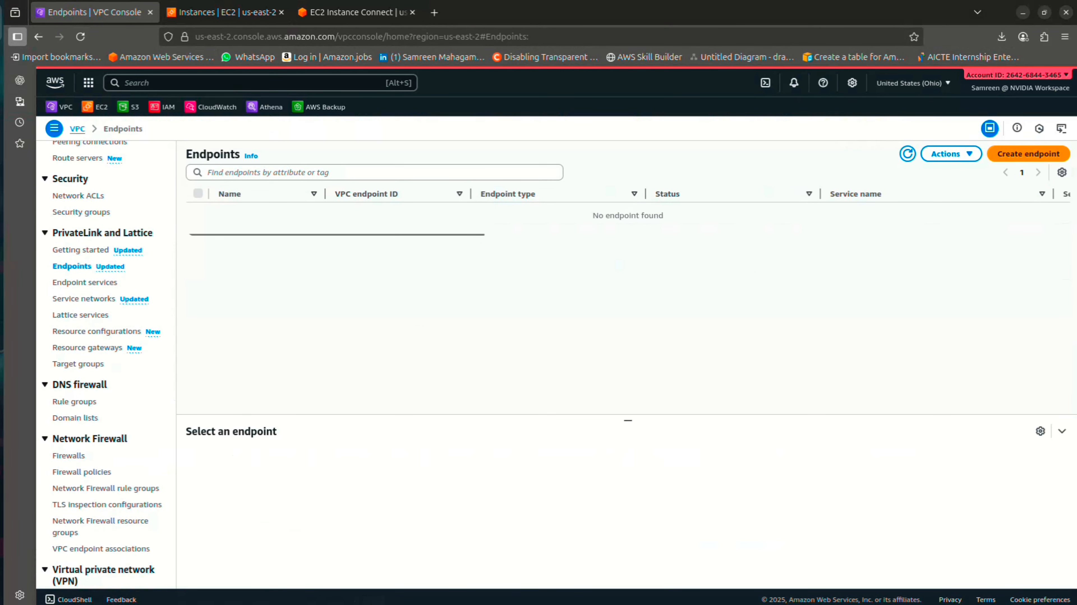
click(1028, 154)
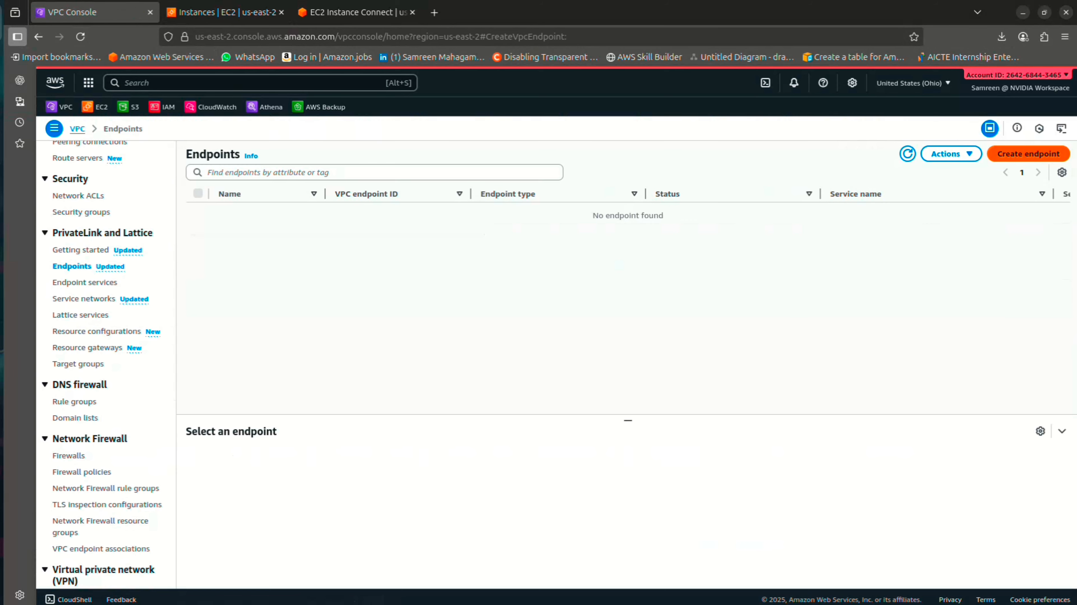
click(402, 254)
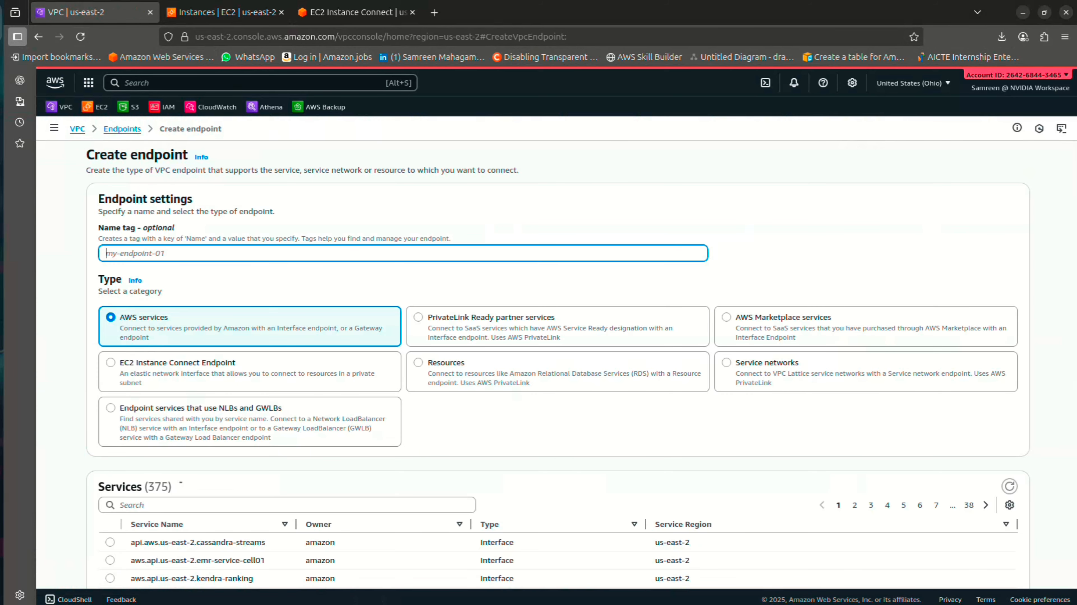
text(Test-VPC-Endpoi)
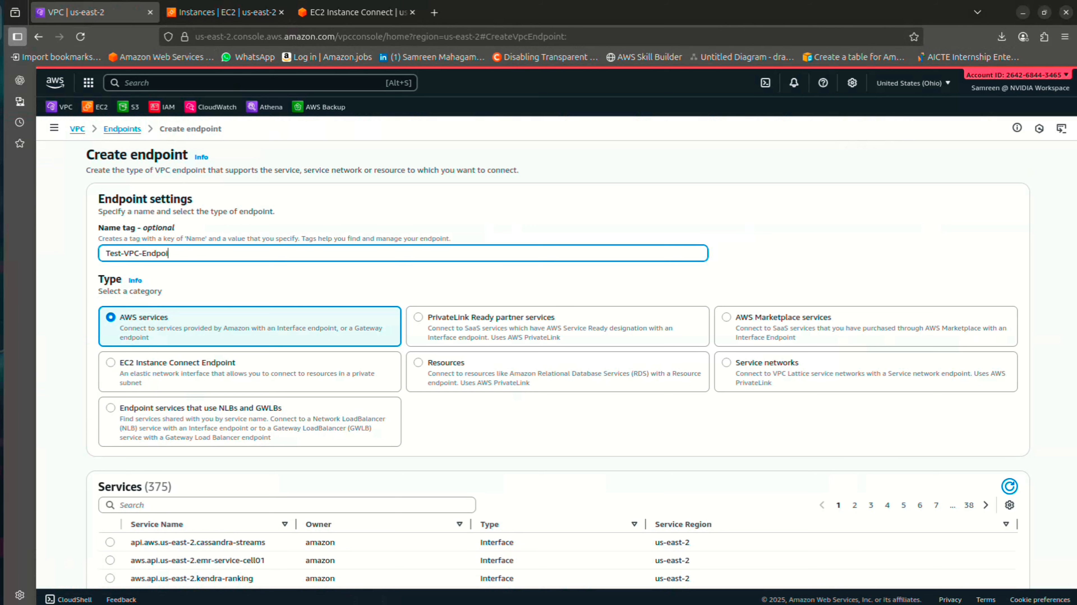
text(nt)
Filter the endpoint services to com.amazonaws.us-east-2.s3 and select the Gateway type service.
scroll(558, 362, down, 3)
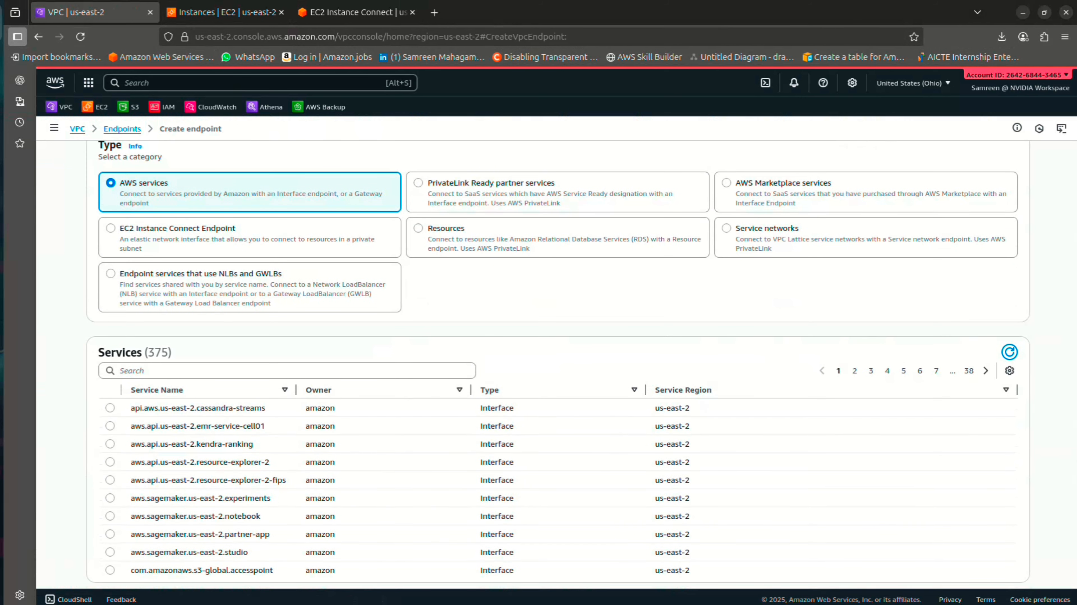
click(211, 371)
text(s3)
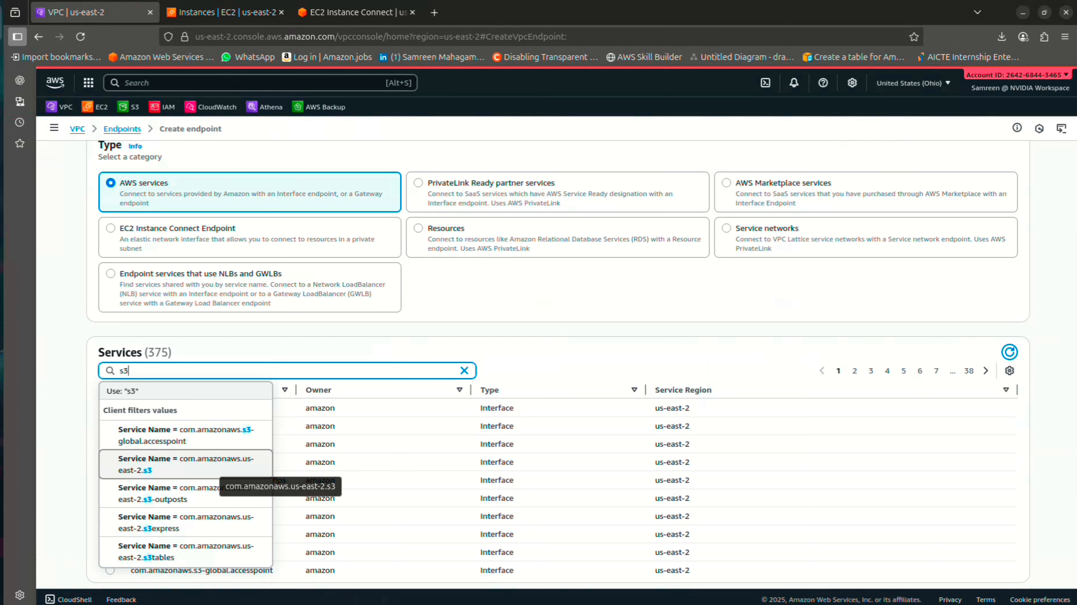
click(216, 470)
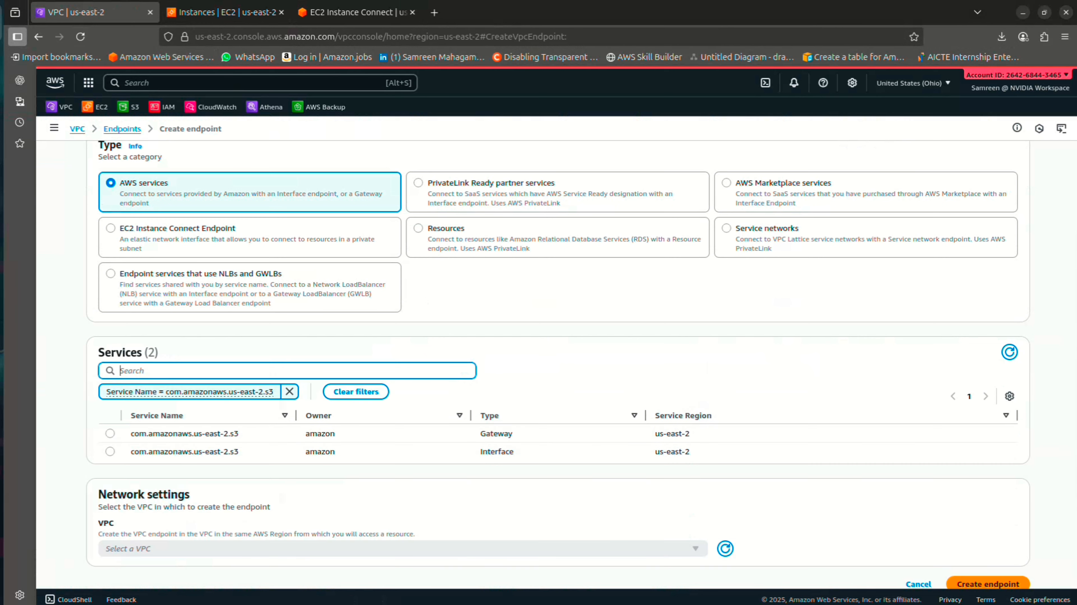
scroll(558, 381, down, 1)
click(110, 416)
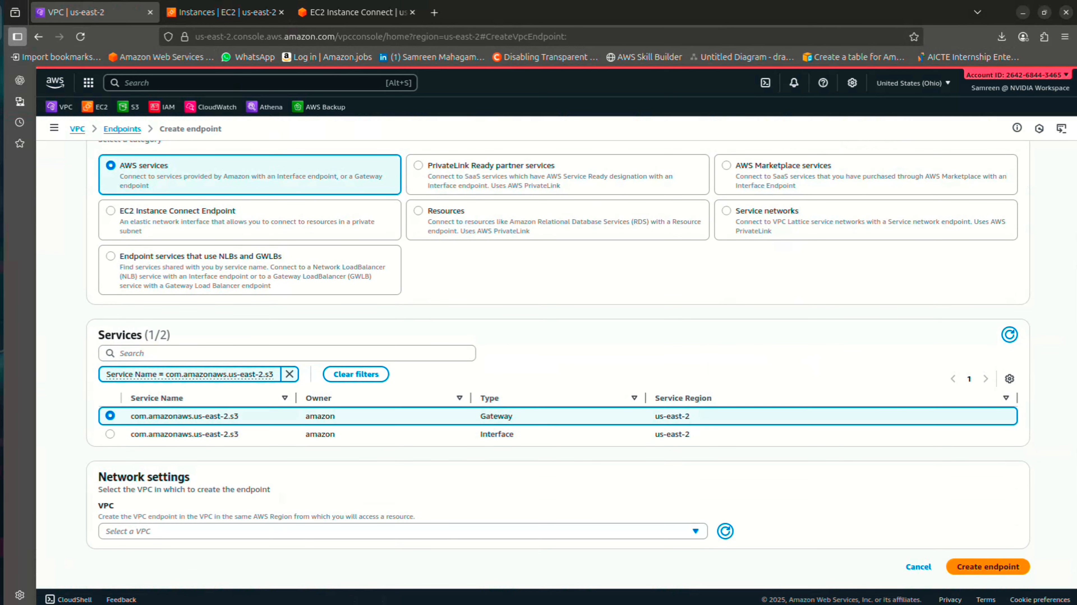
double_click(496, 416)
Set the endpoint's VPC to Test-VPC and associate it with Test-VPC-PrivateRouteTable.
scroll(557, 428, down, 1)
click(402, 532)
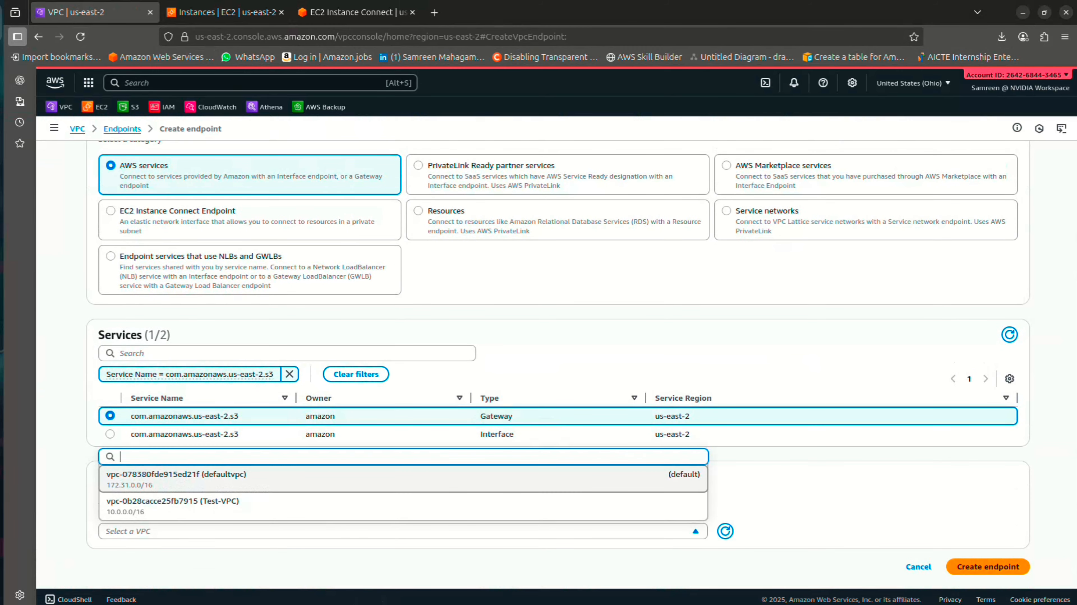
click(403, 507)
scroll(558, 365, down, 8)
scroll(558, 365, up, 3)
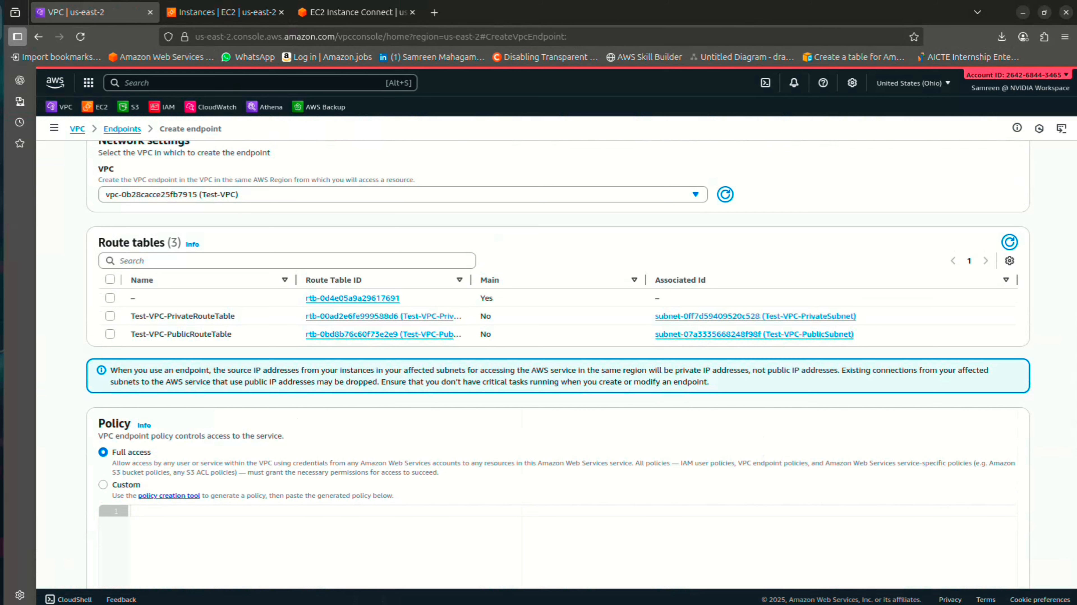
click(111, 316)
Keep the Full access policy and the Name tag, and create the Test-VPC-Endpoint endpoint.
scroll(558, 364, down, 5)
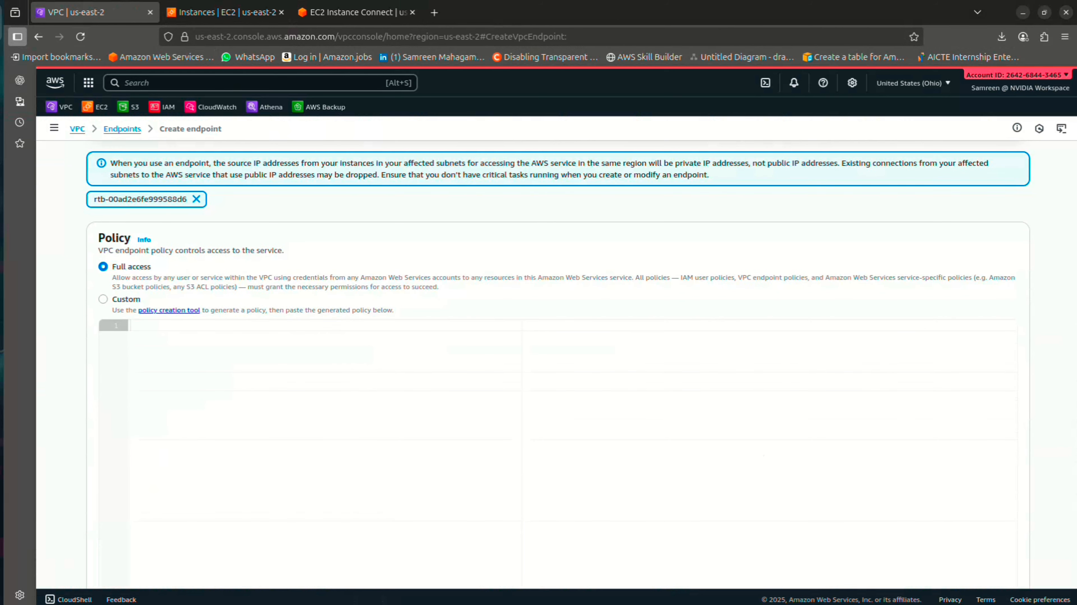
scroll(557, 365, down, 8)
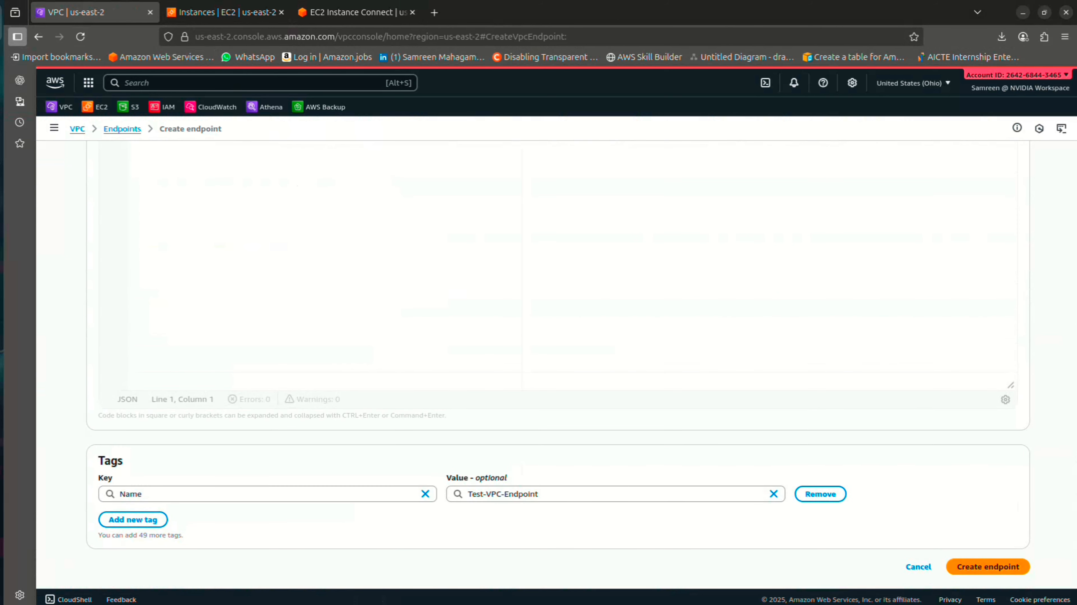
click(988, 567)
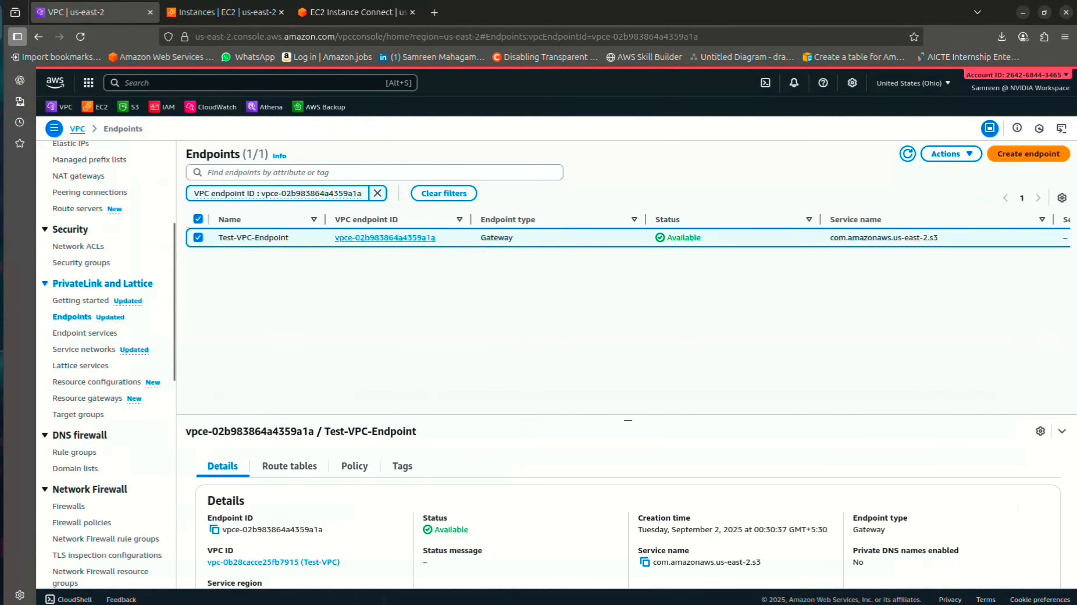
Refresh the route tables and examine the routes of Test-VPC-PrivateRouteTable for the S3 endpoint entry.
scroll(106, 297, up, 5)
click(76, 277)
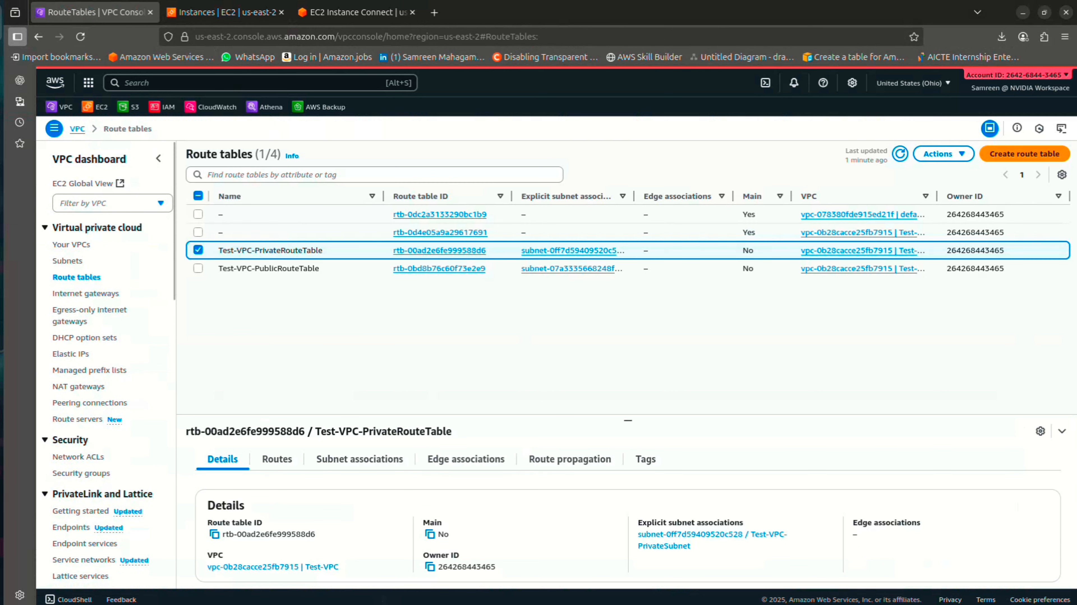
click(276, 459)
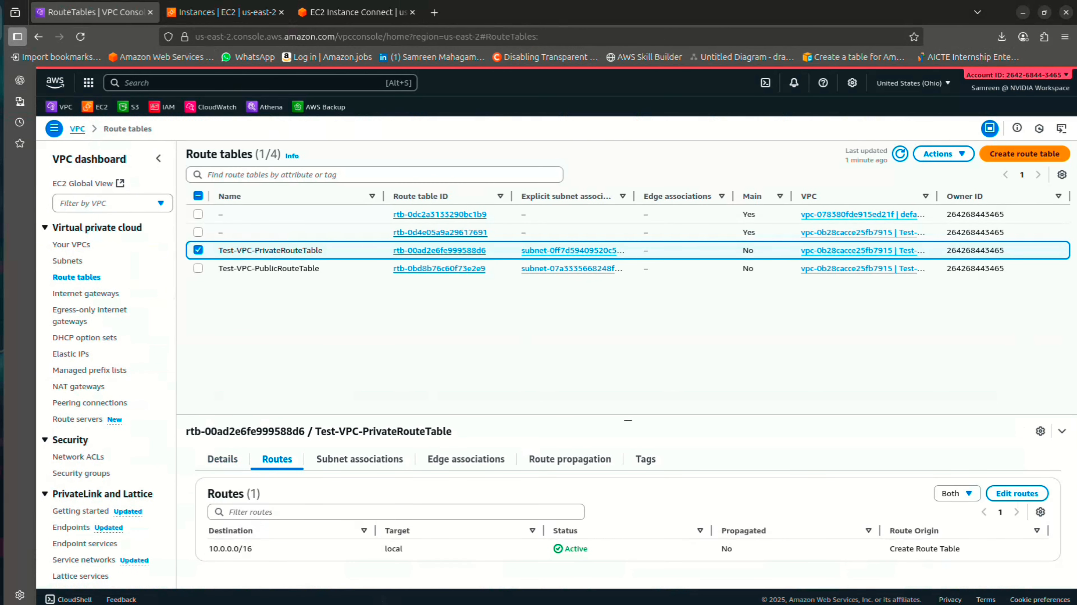
click(900, 154)
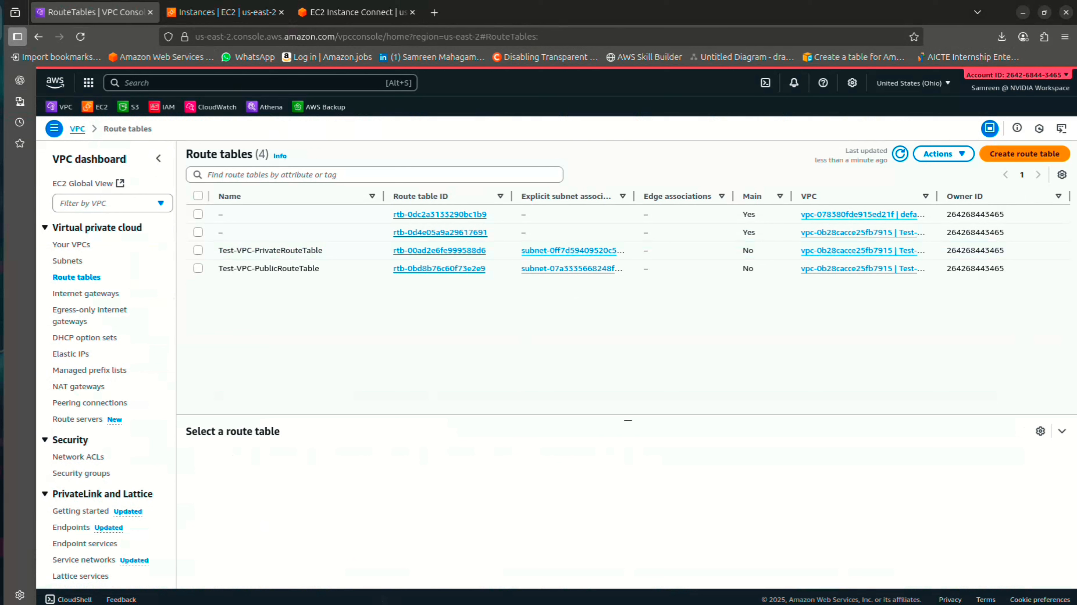
click(197, 250)
click(277, 459)
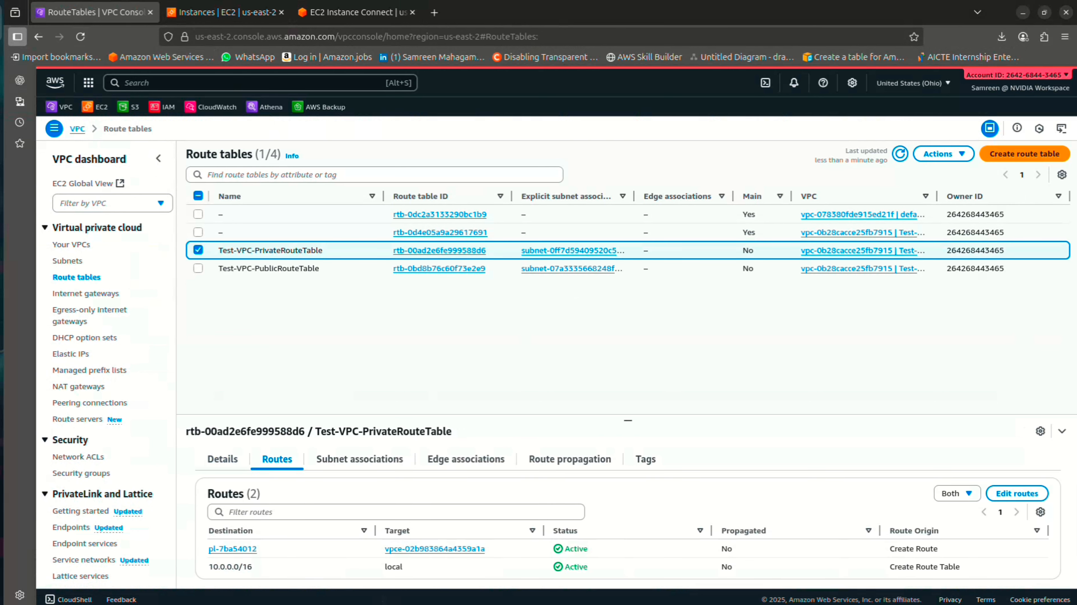
drag(207, 549, 939, 549)
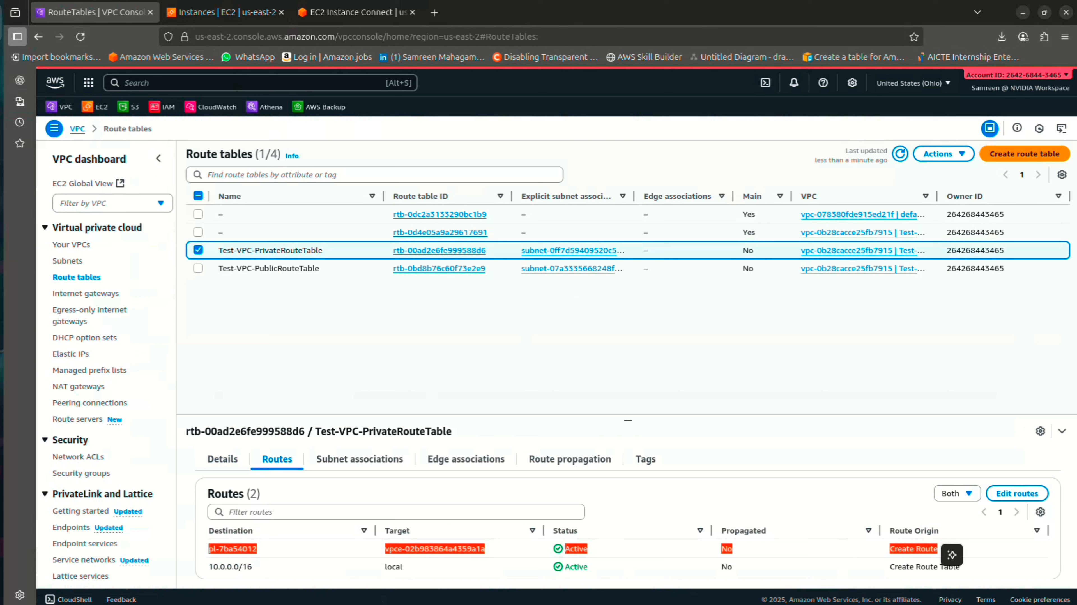
click(939, 549)
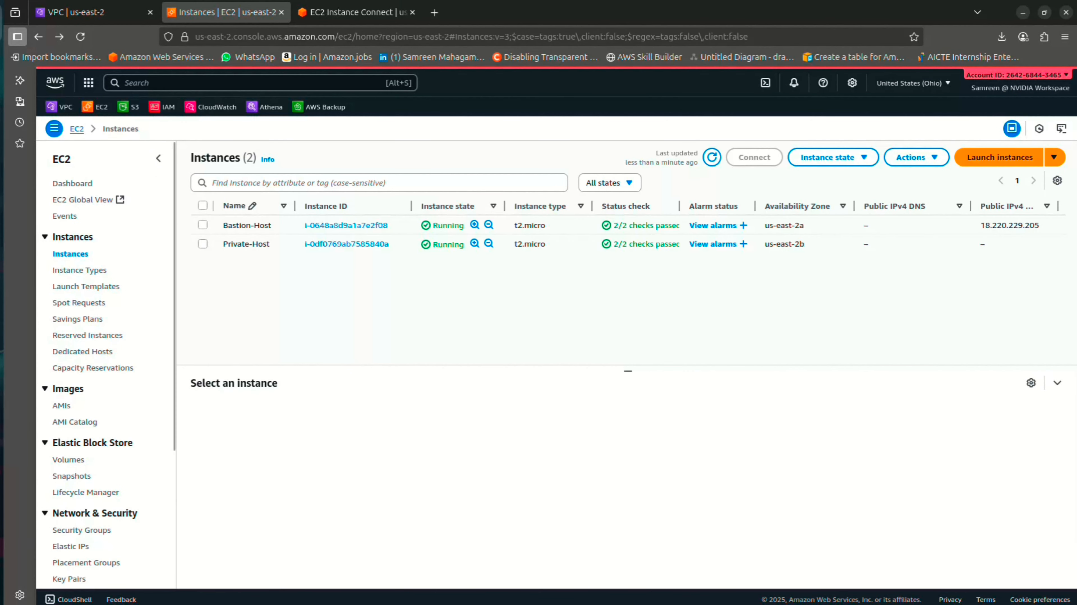
Check the security details of the Private-Host instance and start modifying its IAM role.
click(202, 244)
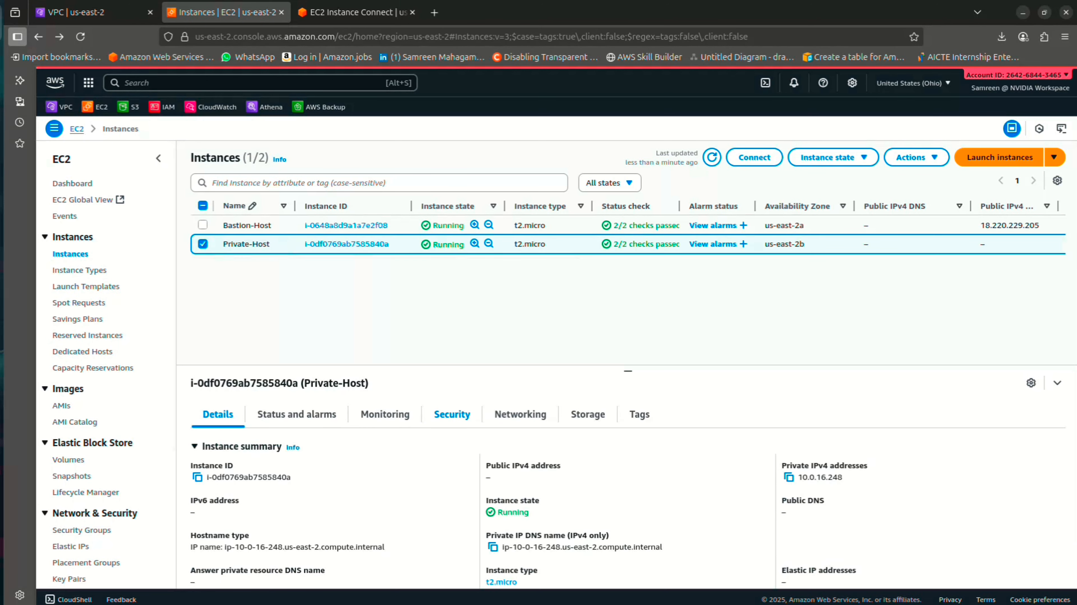
click(451, 414)
click(915, 158)
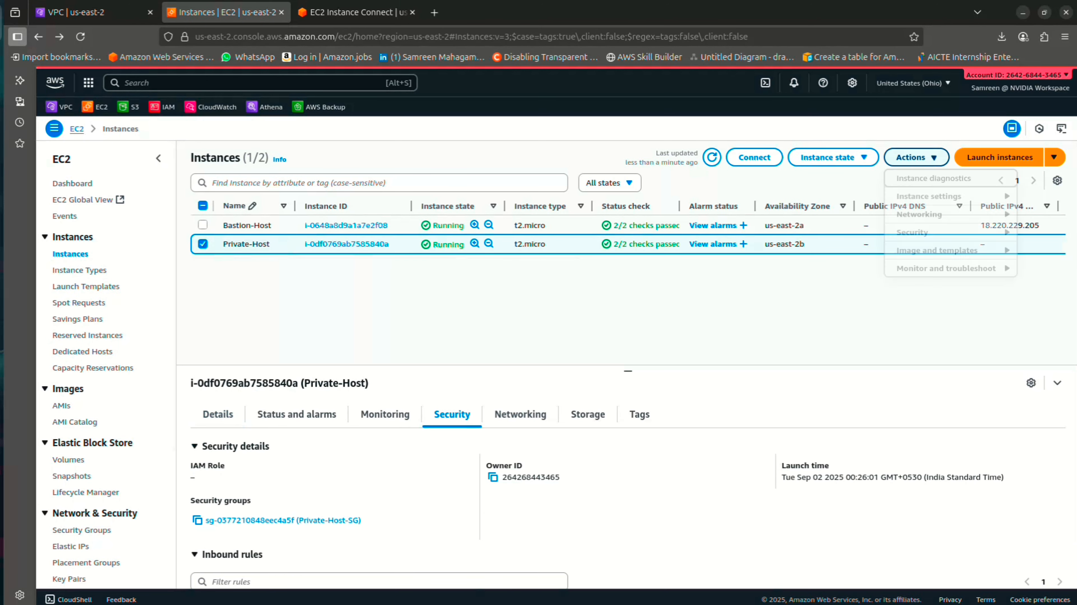
mouse_move(932, 232)
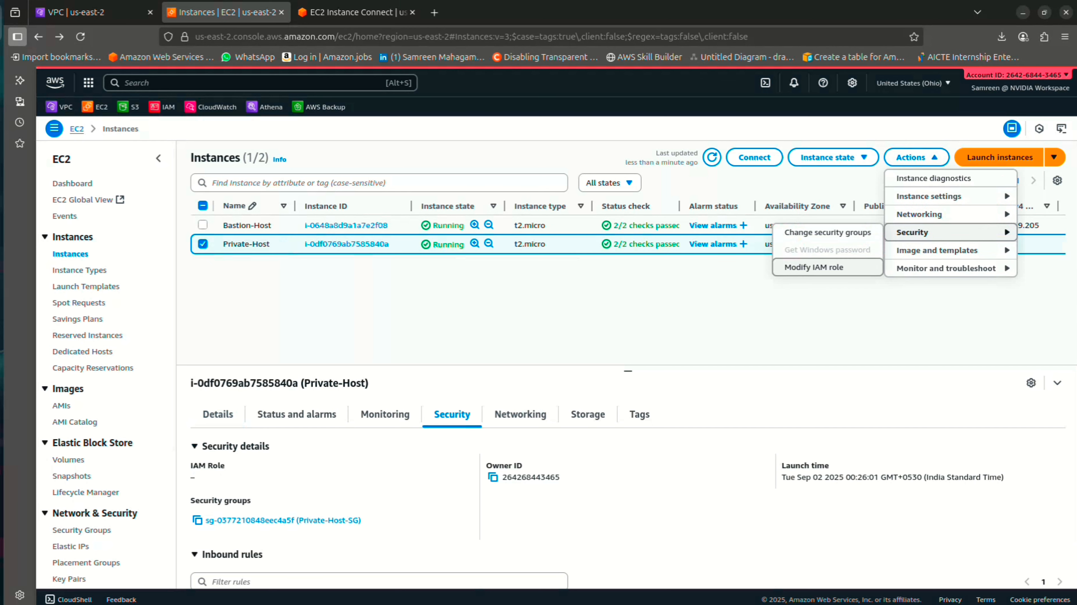
click(814, 267)
click(402, 264)
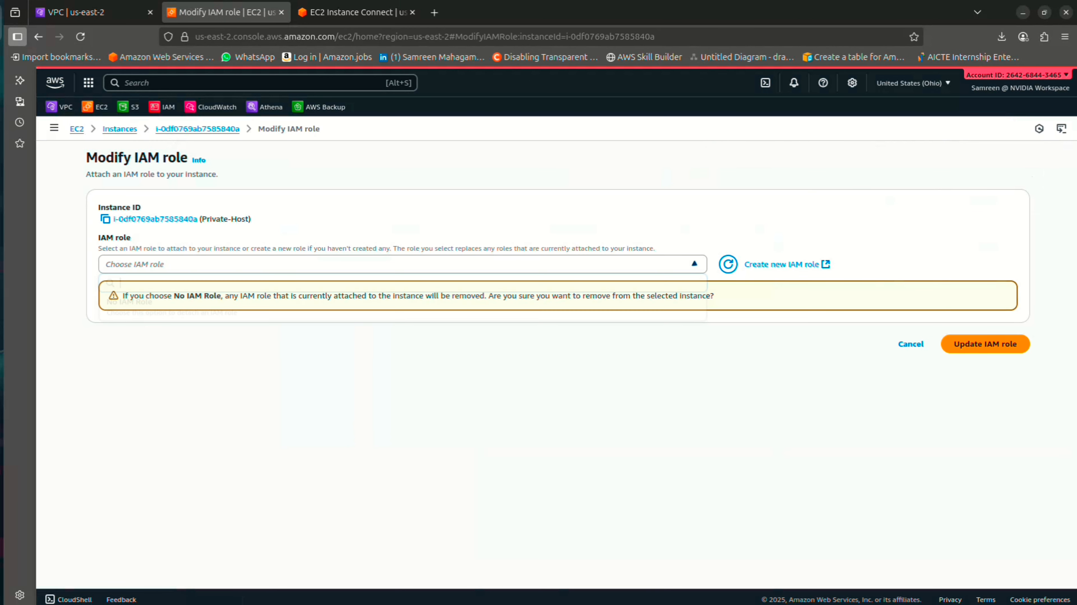
Start creating a new IAM role with AWS service as the trusted entity type and EC2 as the use case.
click(781, 264)
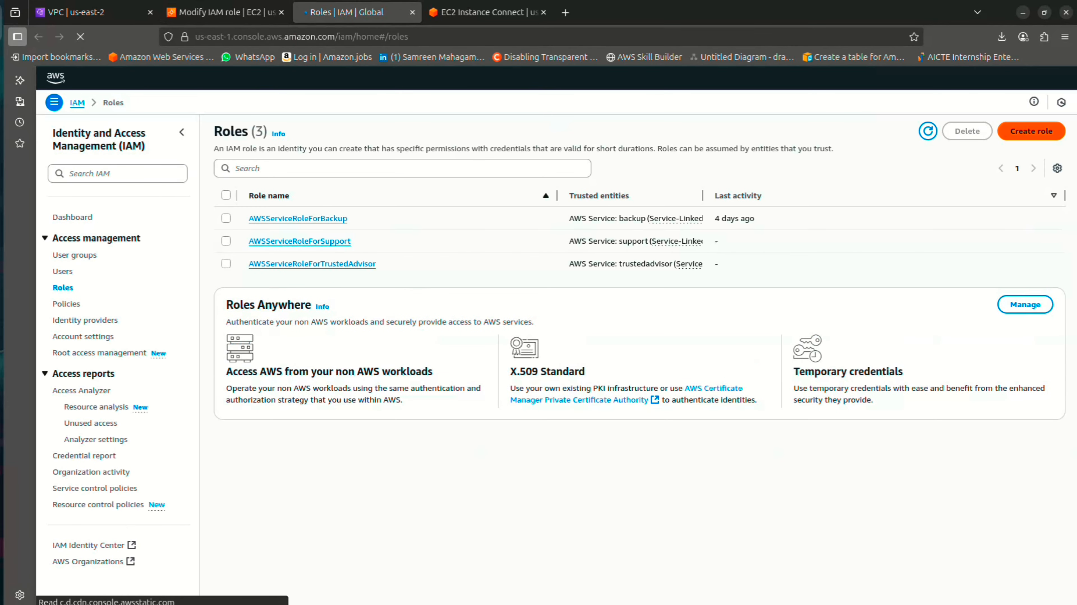
click(1031, 131)
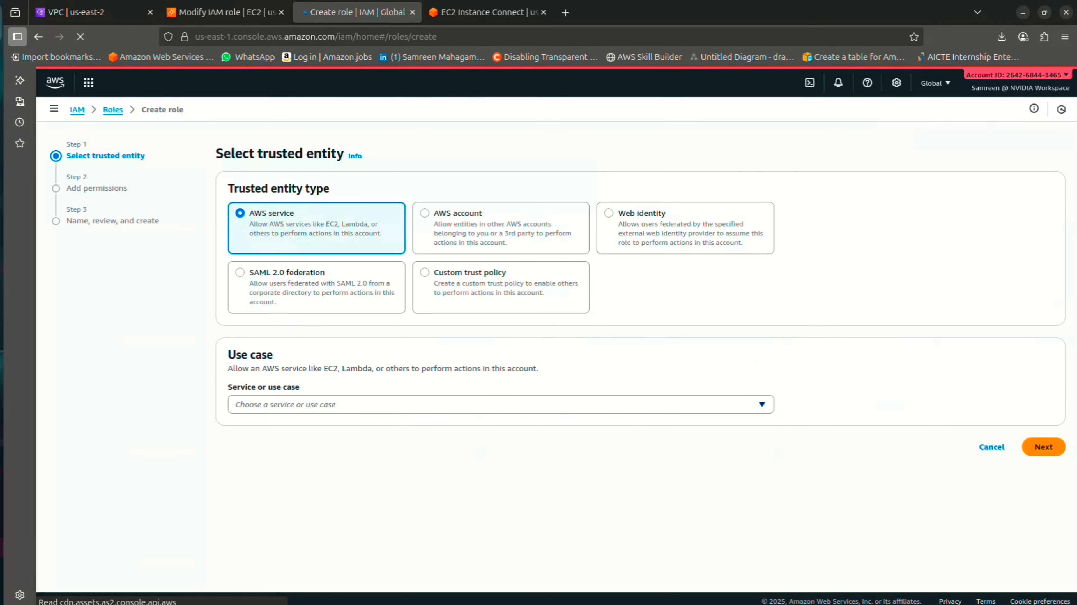
click(501, 405)
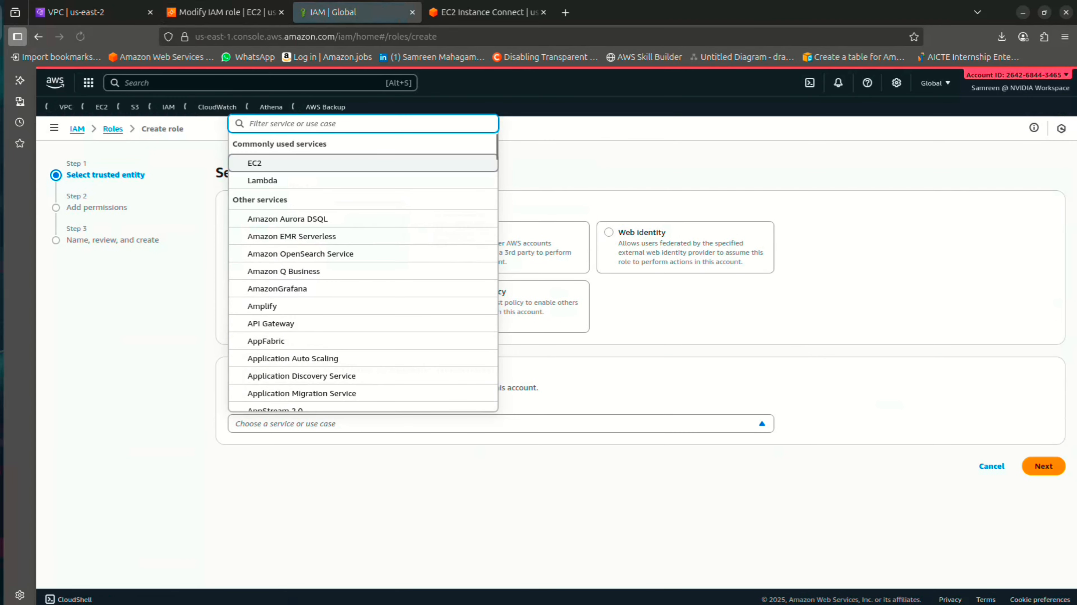
click(271, 163)
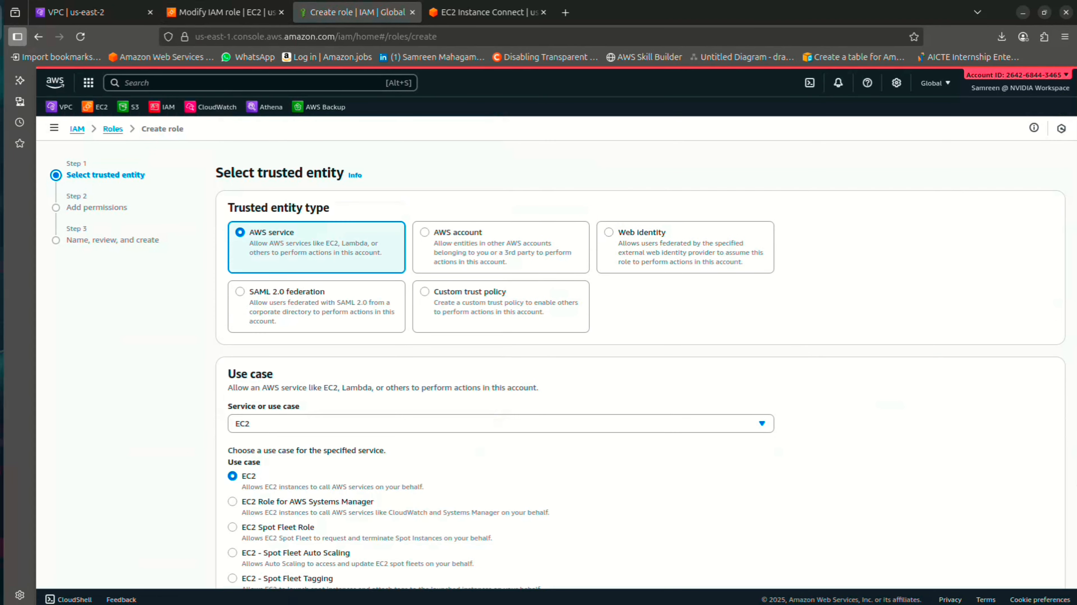
scroll(538, 360, down, 3)
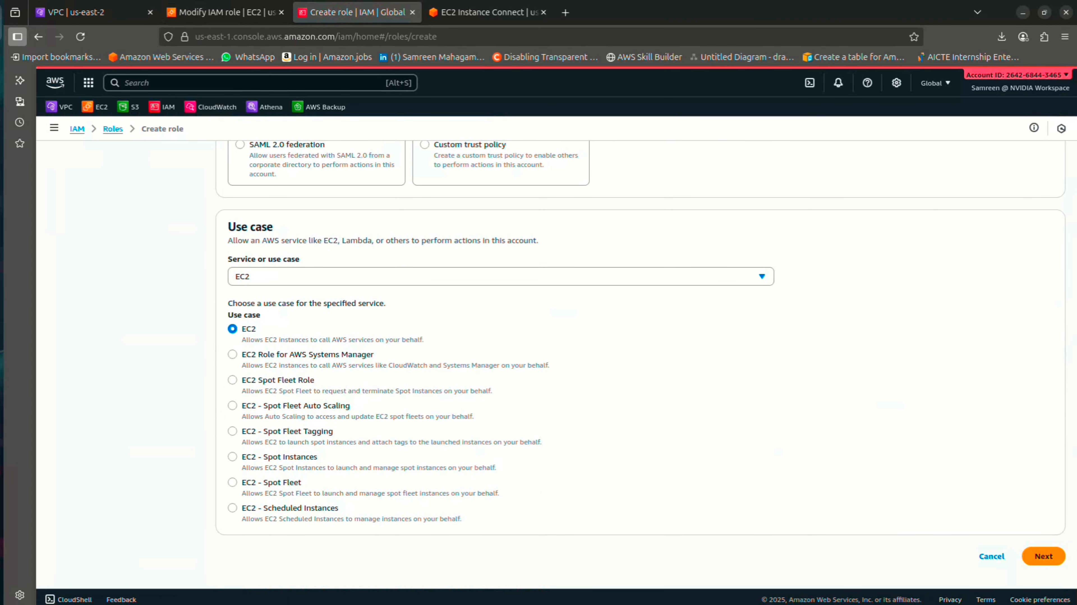
click(1043, 557)
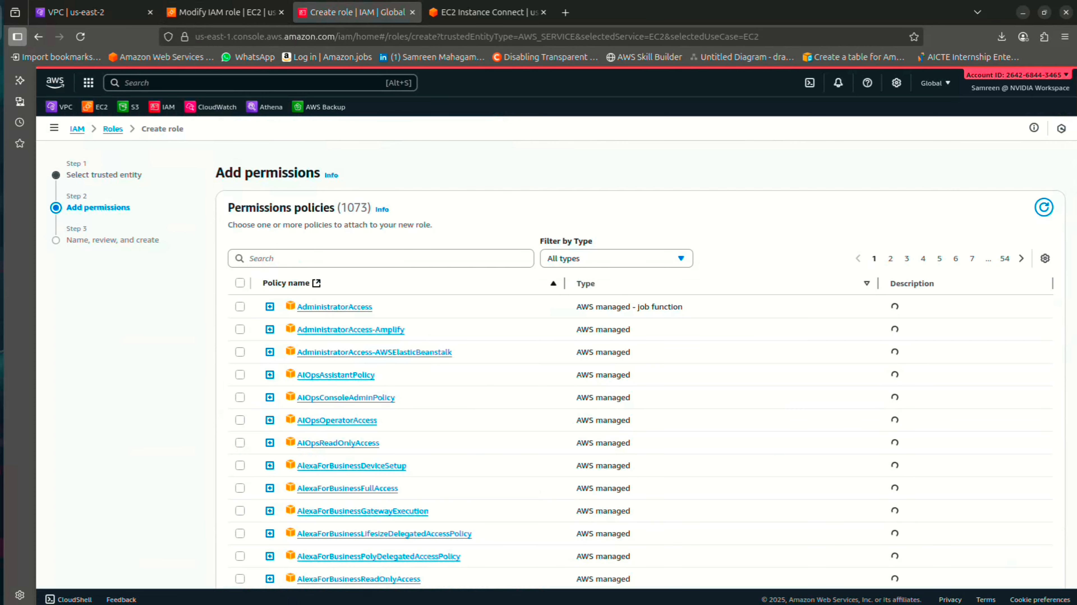
Filter the permissions policies by "s3rea" and add AmazonS3ReadOnlyAccess to the new role.
click(339, 259)
text(s3rea)
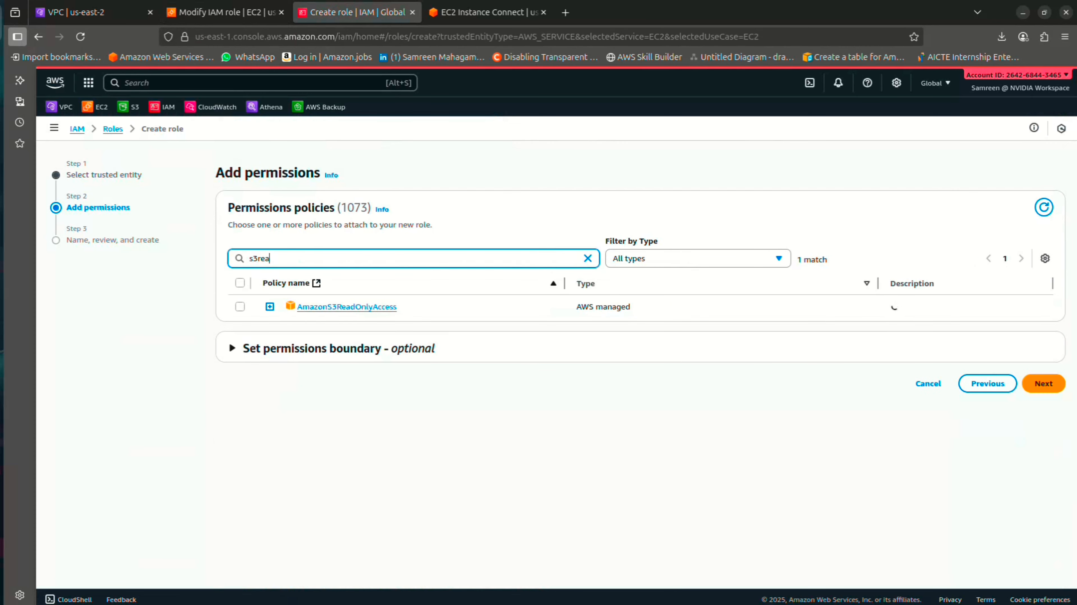
click(240, 306)
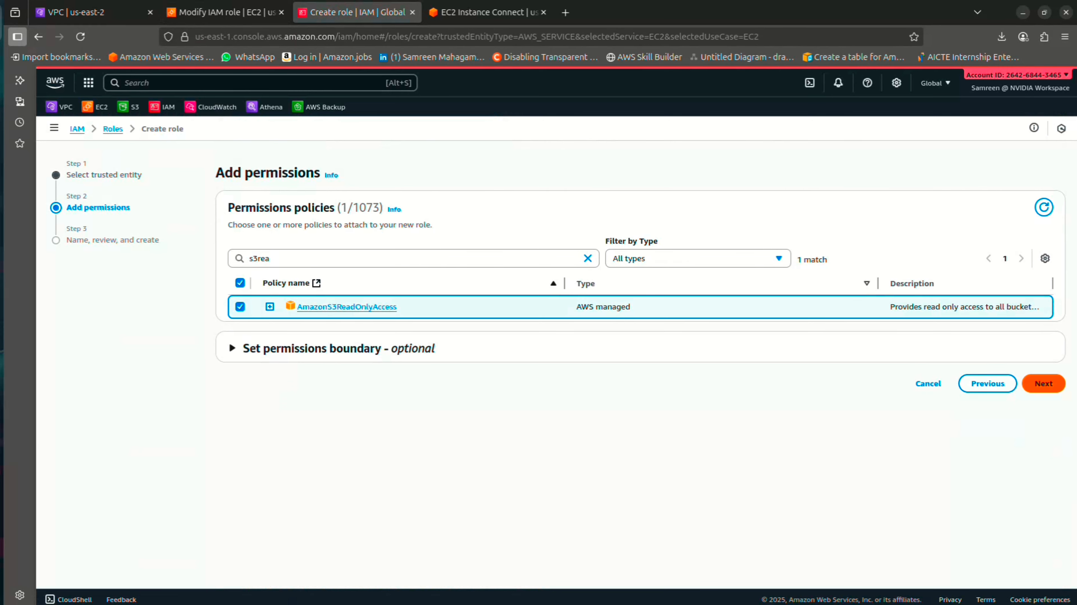
click(1043, 383)
Name the role testVPC-s3-ReadOnlyAccess, review its settings and create it.
text(testV)
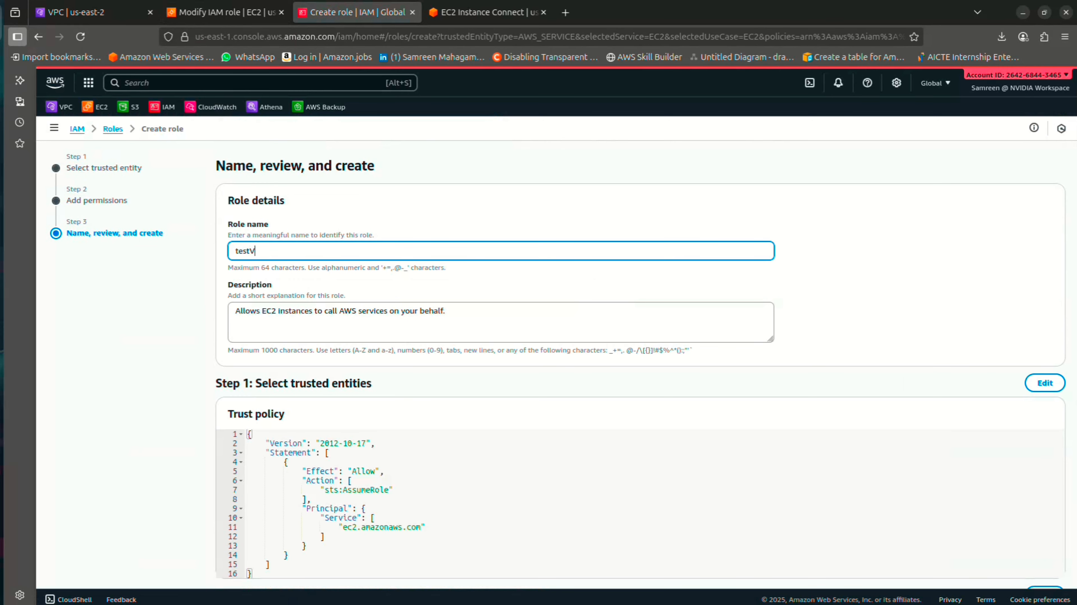
text(PC-s3-ReadOnlyAccess)
scroll(557, 366, down, 5)
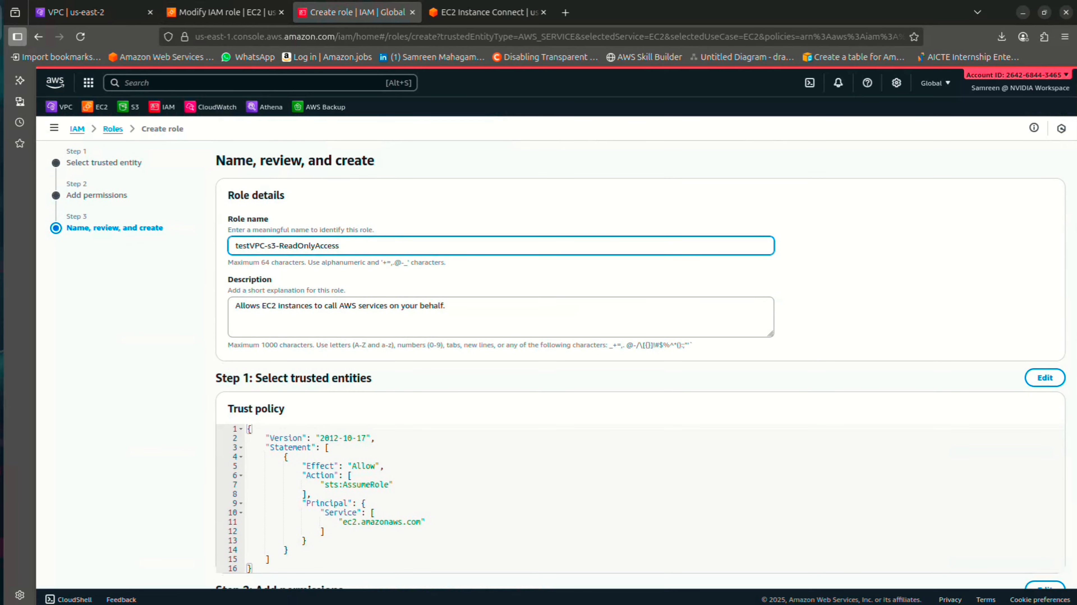
scroll(642, 364, down, 4)
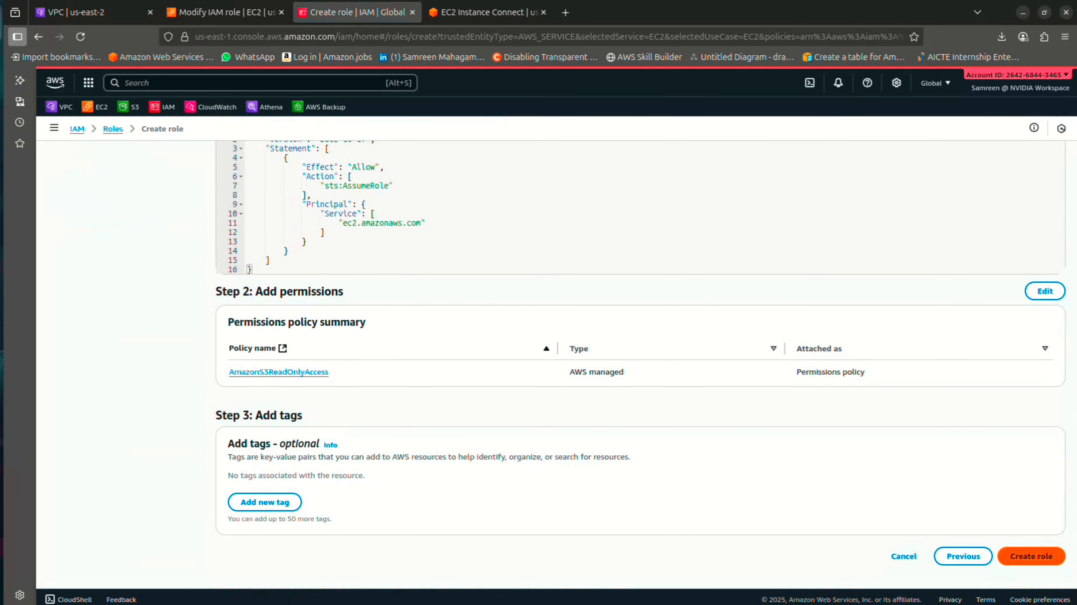
click(1032, 556)
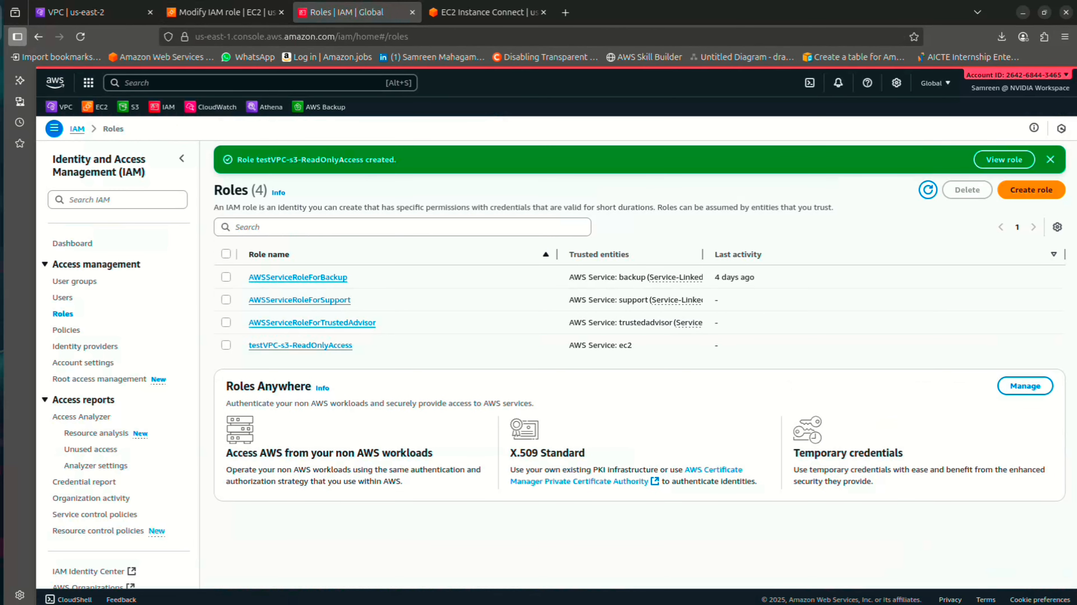
click(1050, 159)
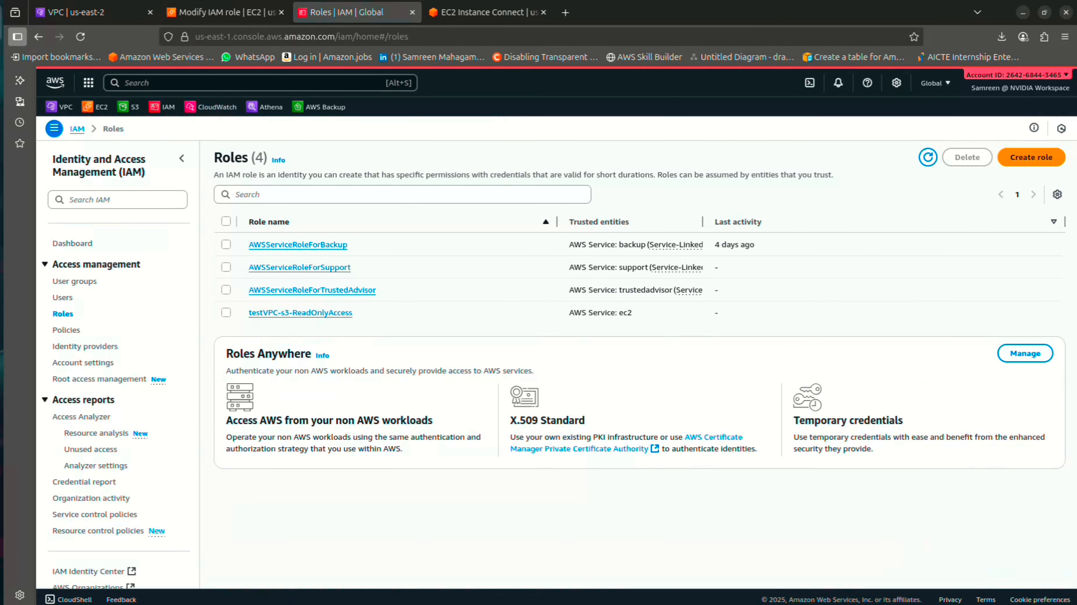
Attach the testVPC-s3-ReadOnlyAccess role to the Private-Host instance and refresh the instance list.
click(227, 12)
click(728, 264)
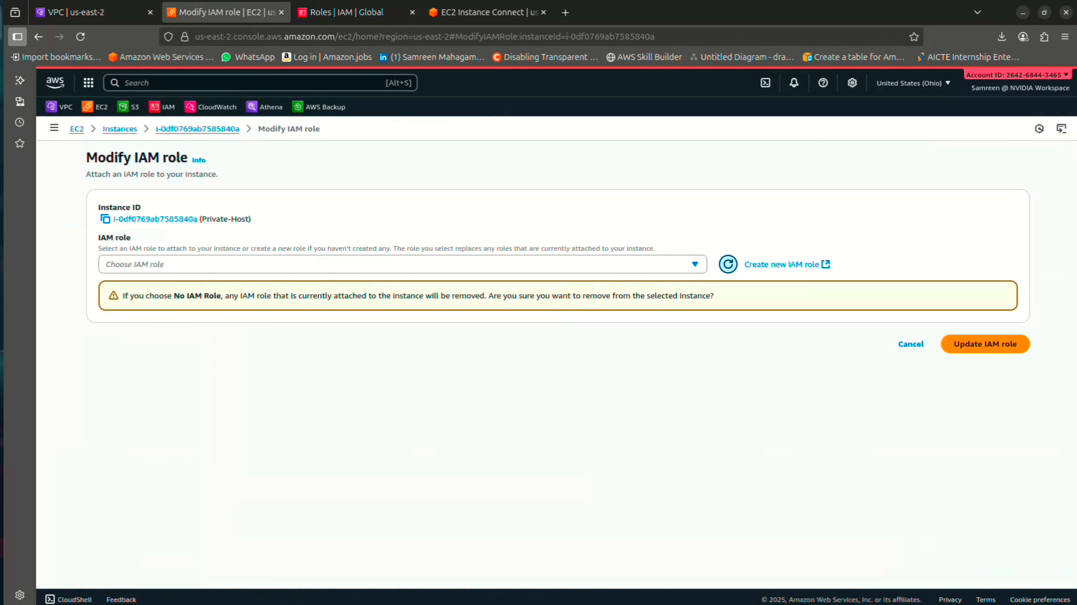
click(402, 265)
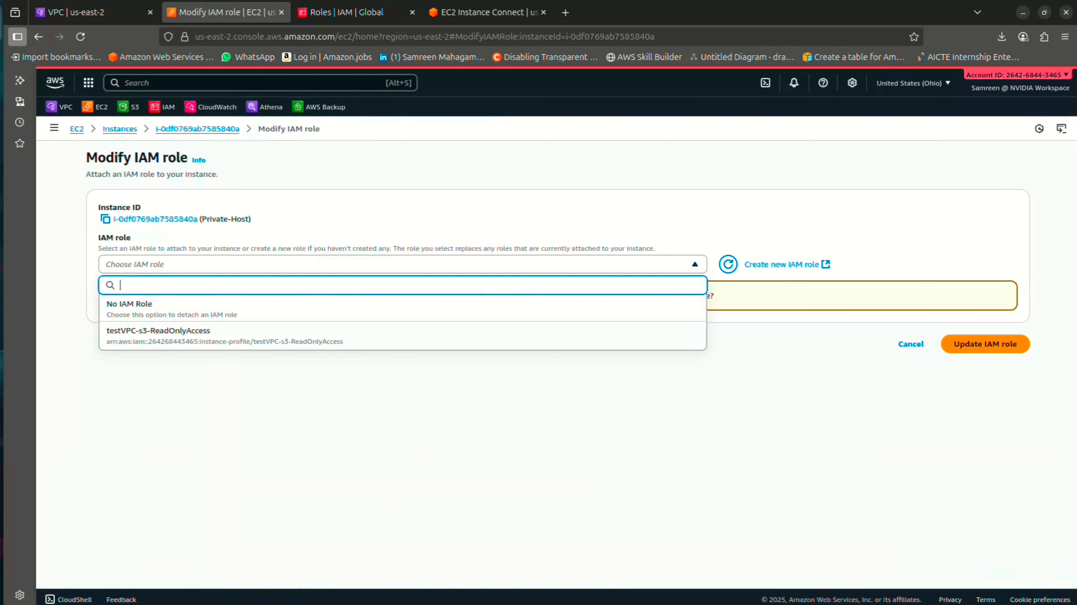
click(403, 336)
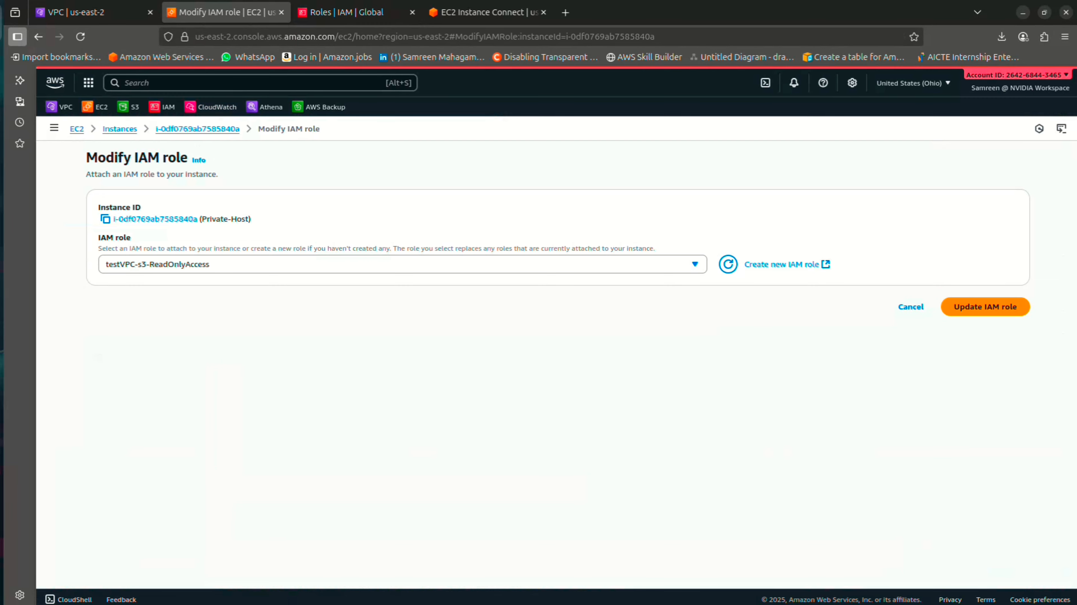
click(985, 307)
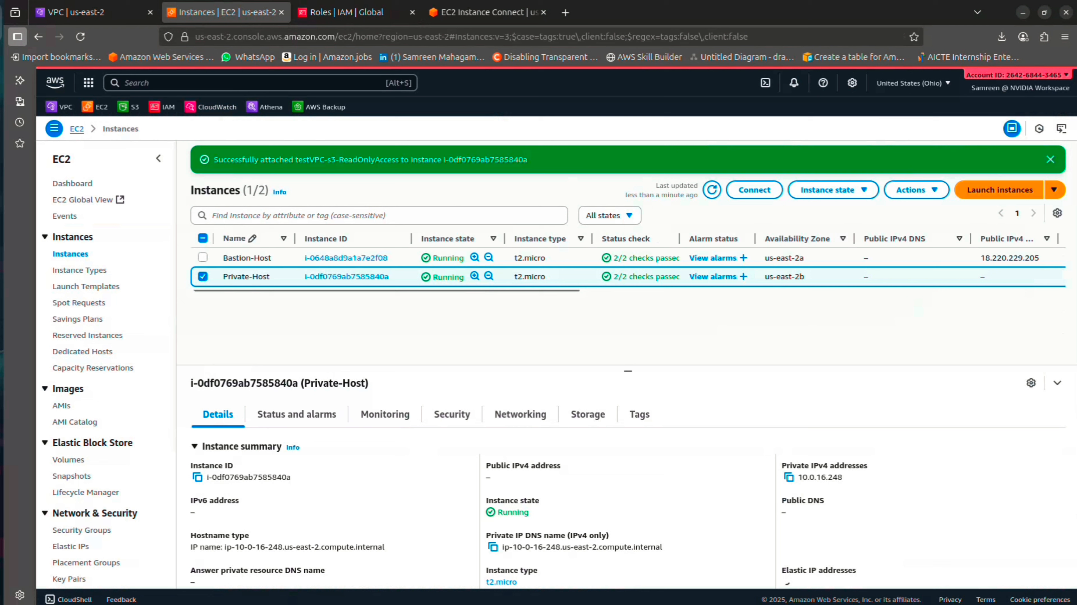
click(711, 190)
Run aws s3 ls again in the private host's terminal session to test S3 access.
click(489, 12)
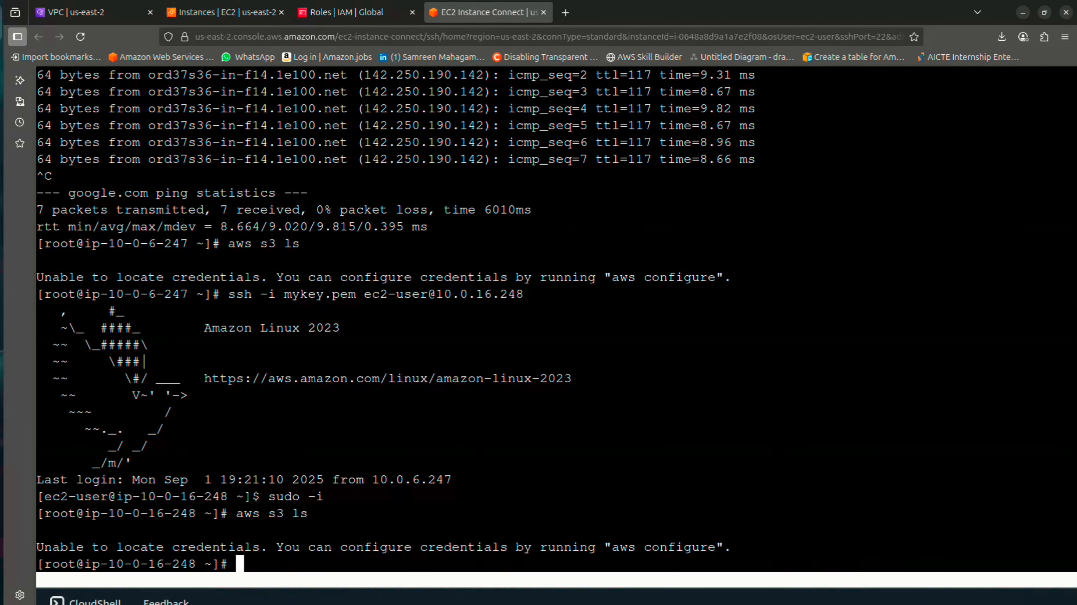
key(Up)
key(Return)
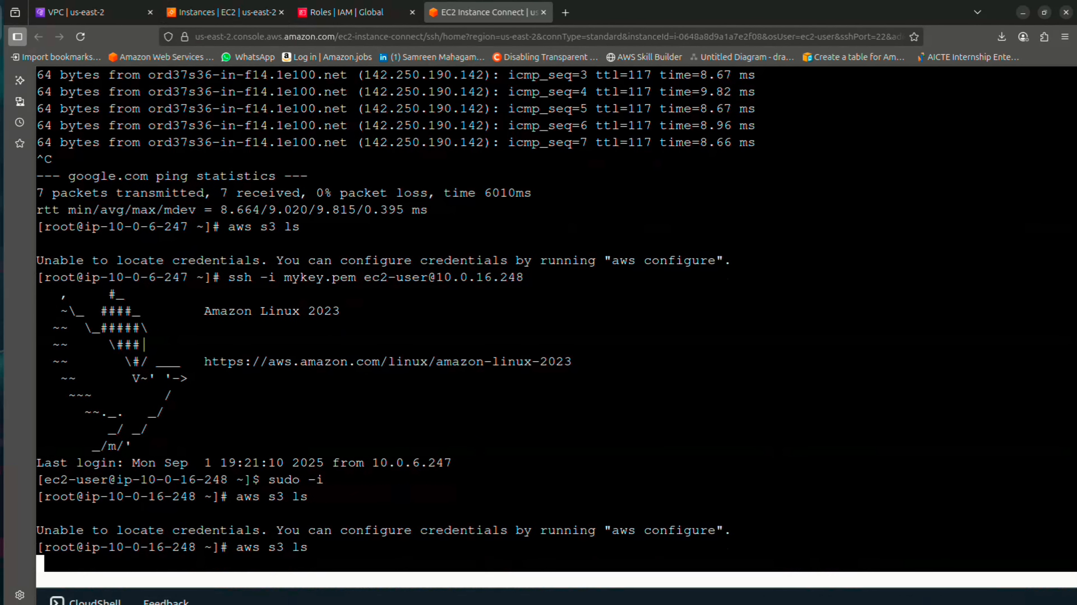
scroll(556, 323, down, 1)
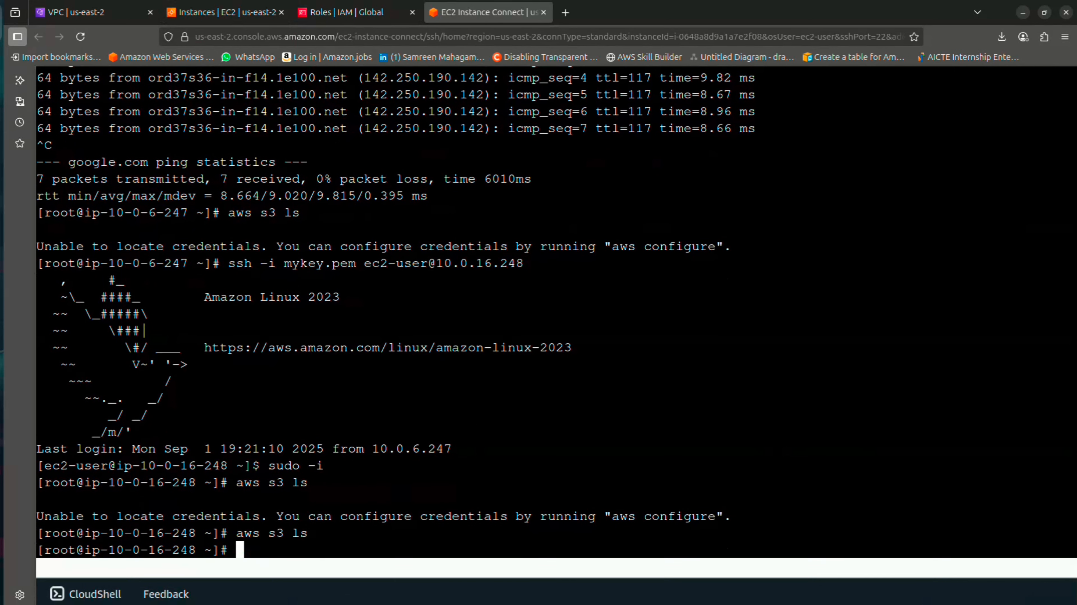
Open the S3 console from the IAM Roles page in a separate browser tab and switch to it.
click(347, 13)
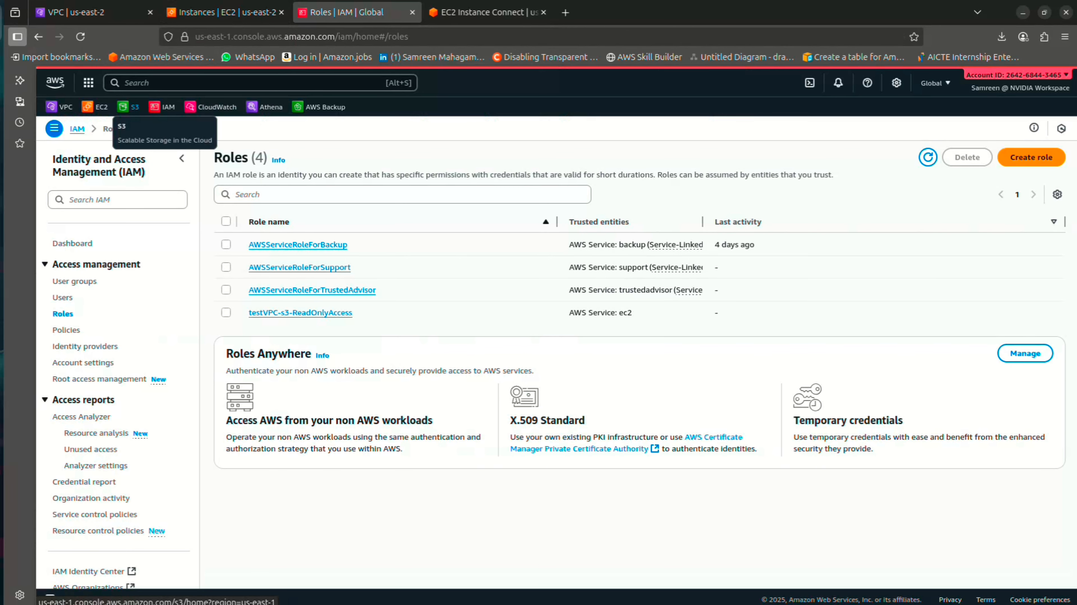
right_click(131, 109)
click(157, 120)
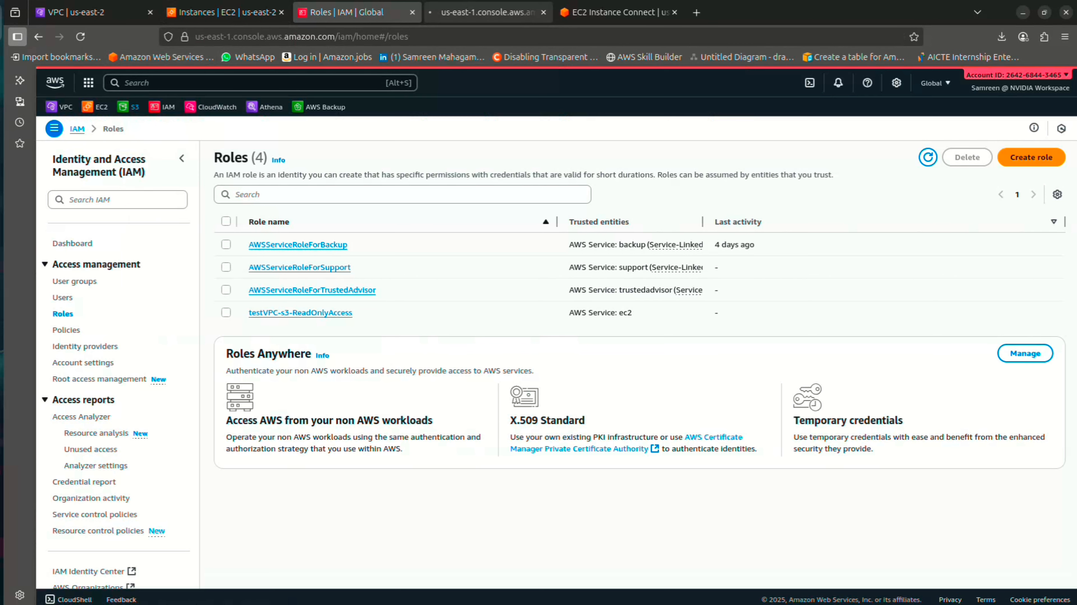
click(488, 12)
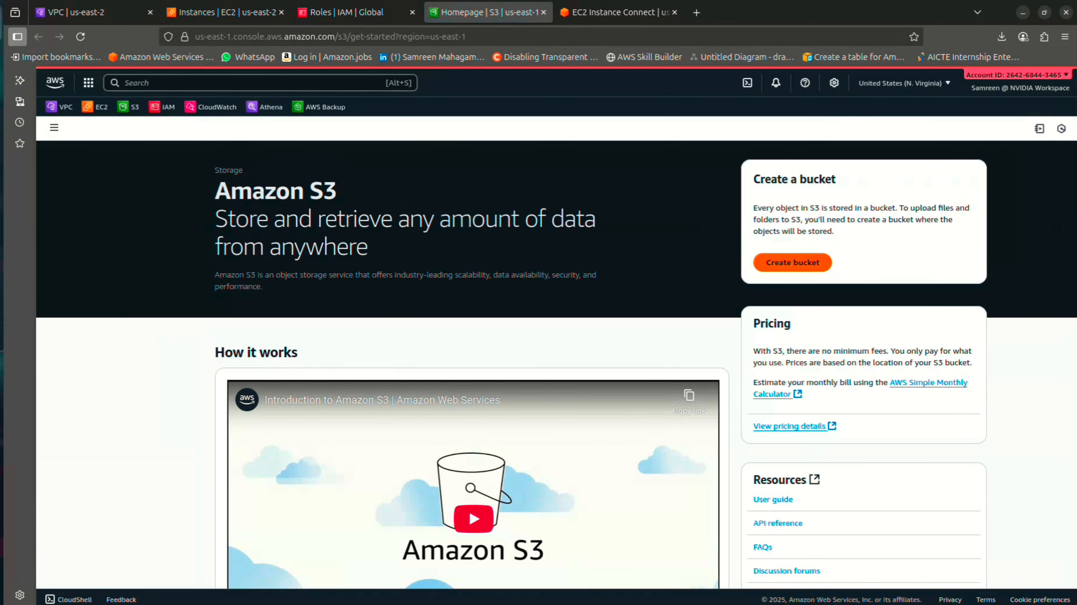
Create a general purpose S3 bucket named test-vpc-s3-v1 in US East (N. Virginia) with the default settings.
click(793, 262)
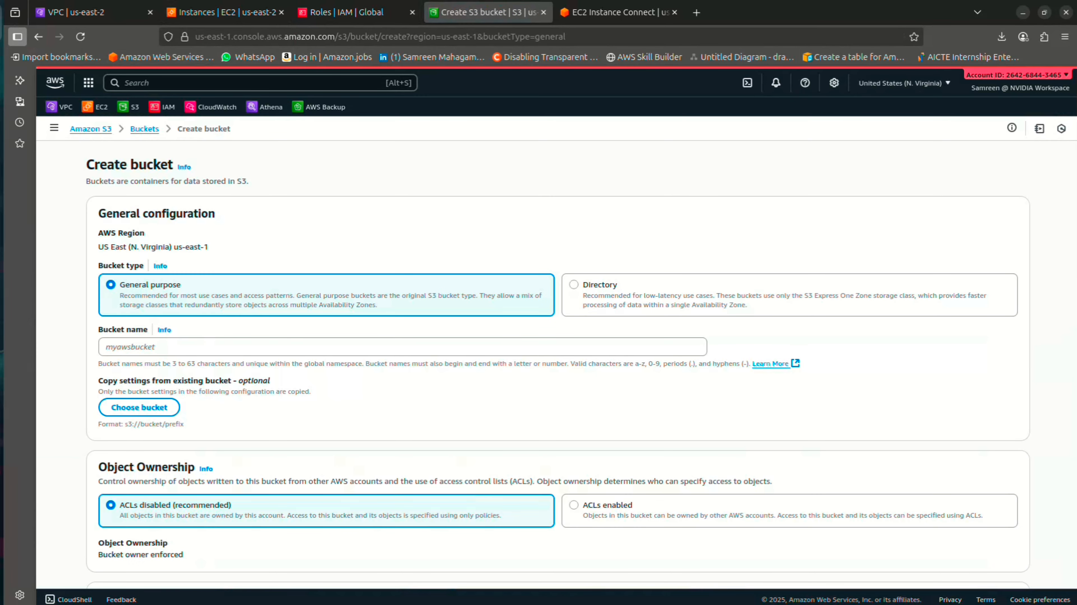
scroll(551, 364, down, 2)
click(403, 264)
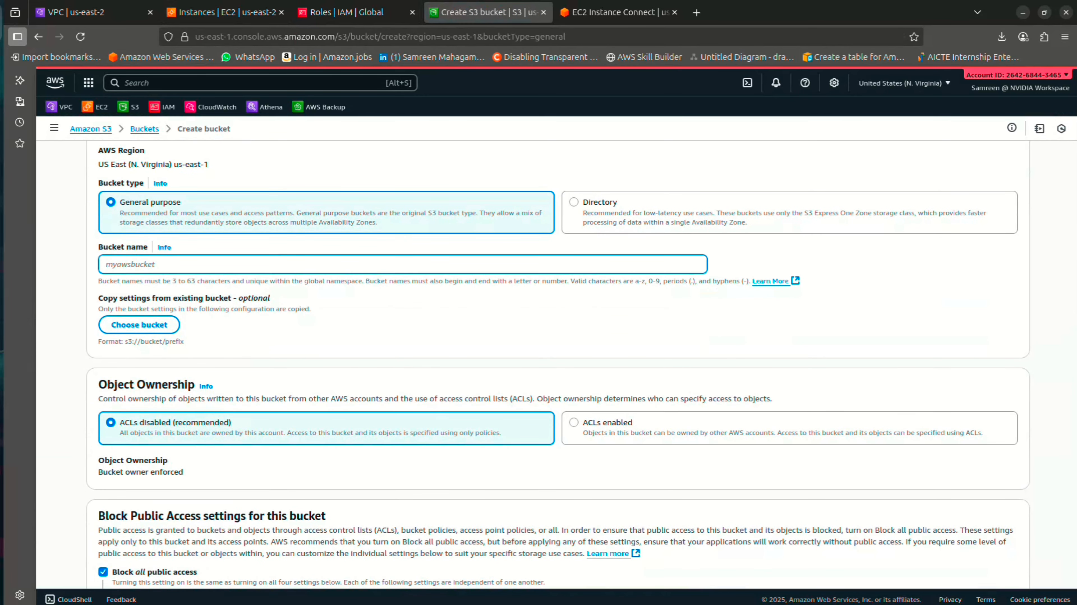
text(test-vpc-s3-)
scroll(558, 365, down, 15)
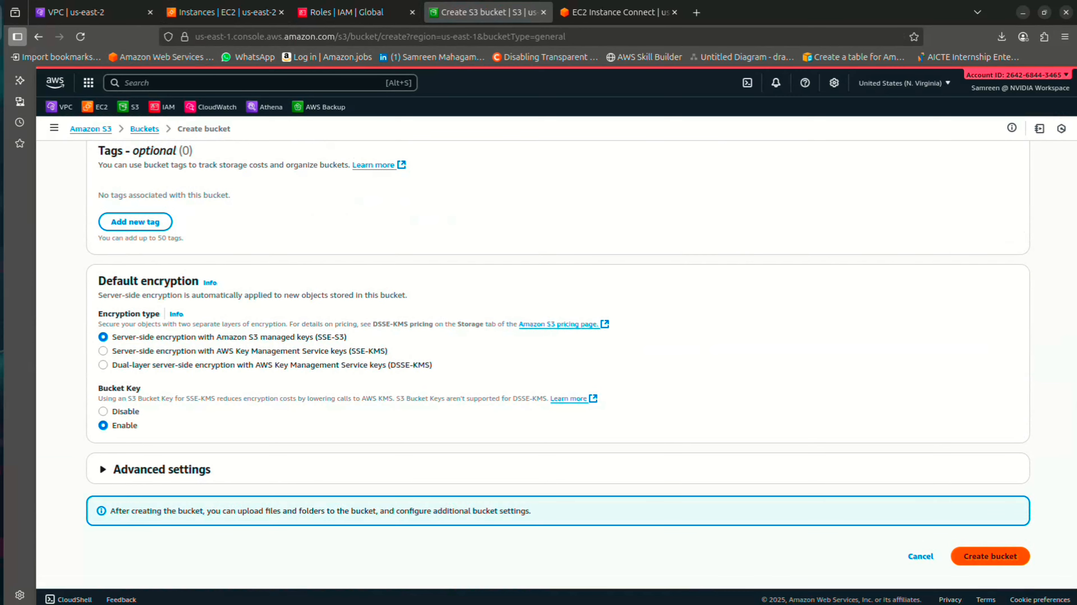
scroll(558, 364, up, 10)
click(152, 347)
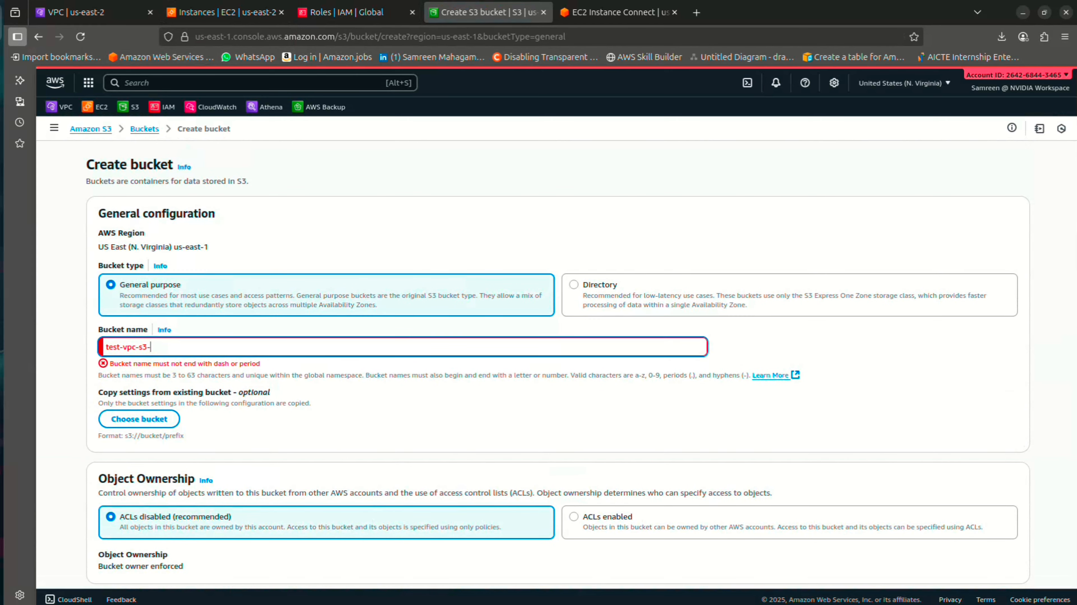
text(v)
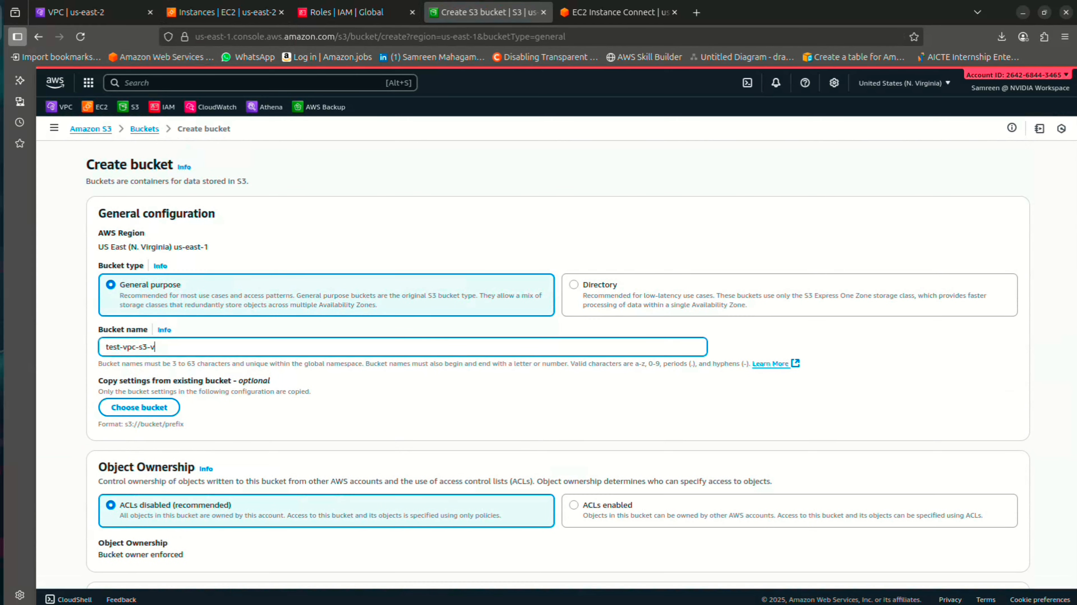
text(1)
scroll(538, 339, down, 20)
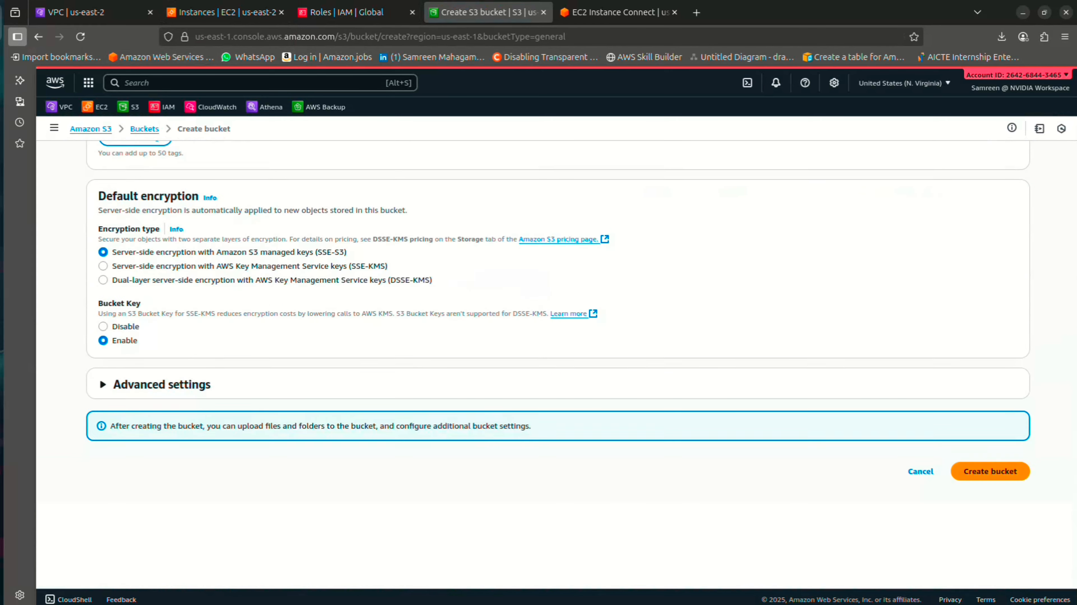
scroll(538, 339, up, 2)
click(990, 556)
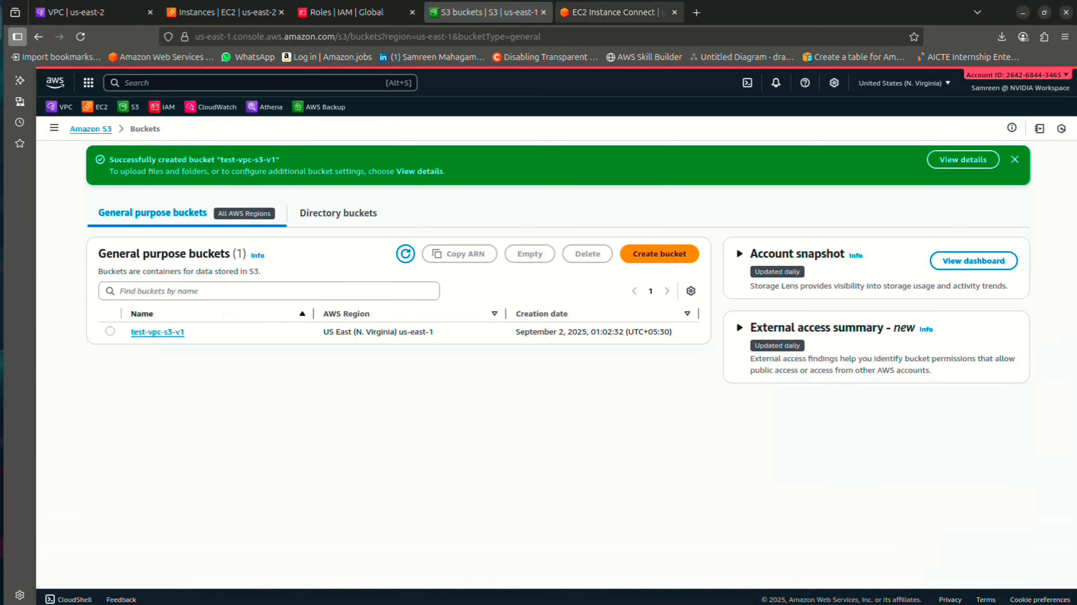
Rerun aws s3 ls in the private host's terminal, check the listed bucket name, and return to the S3 bucket list.
key(ctrl+Tab)
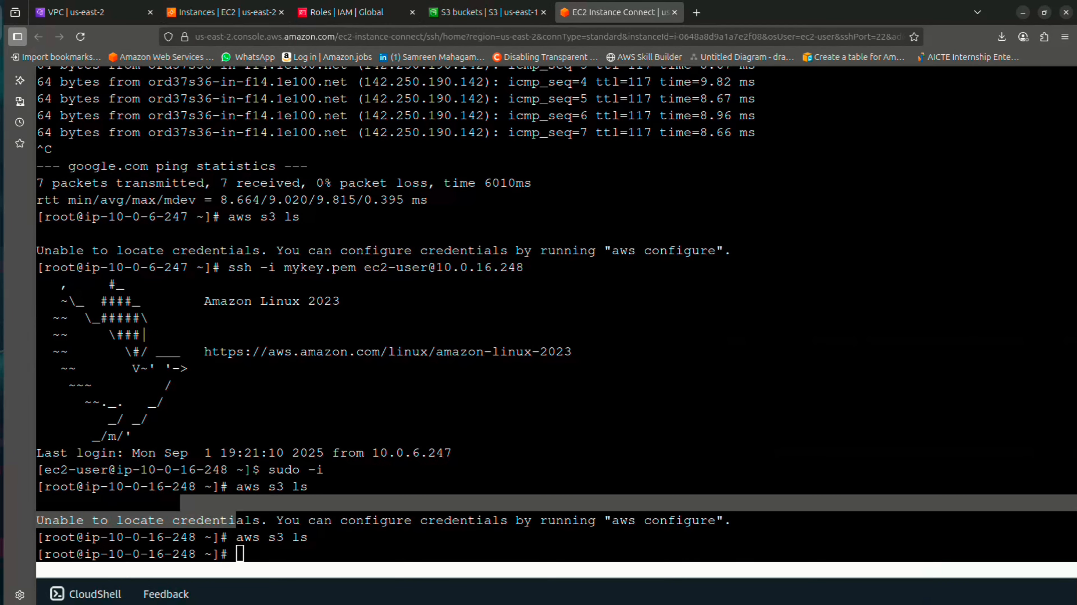
key(Up)
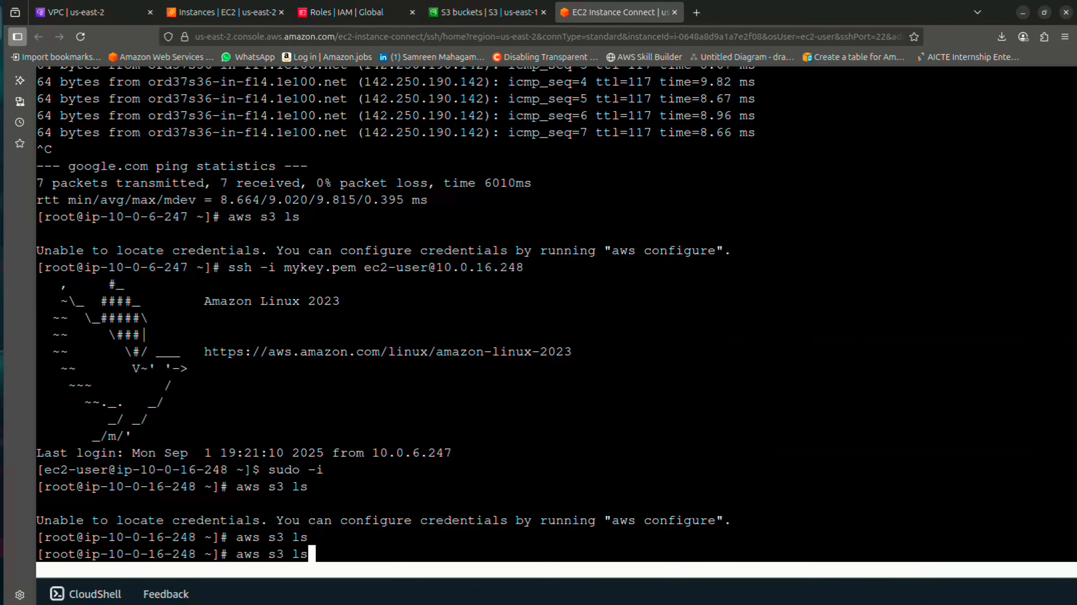
key(Return)
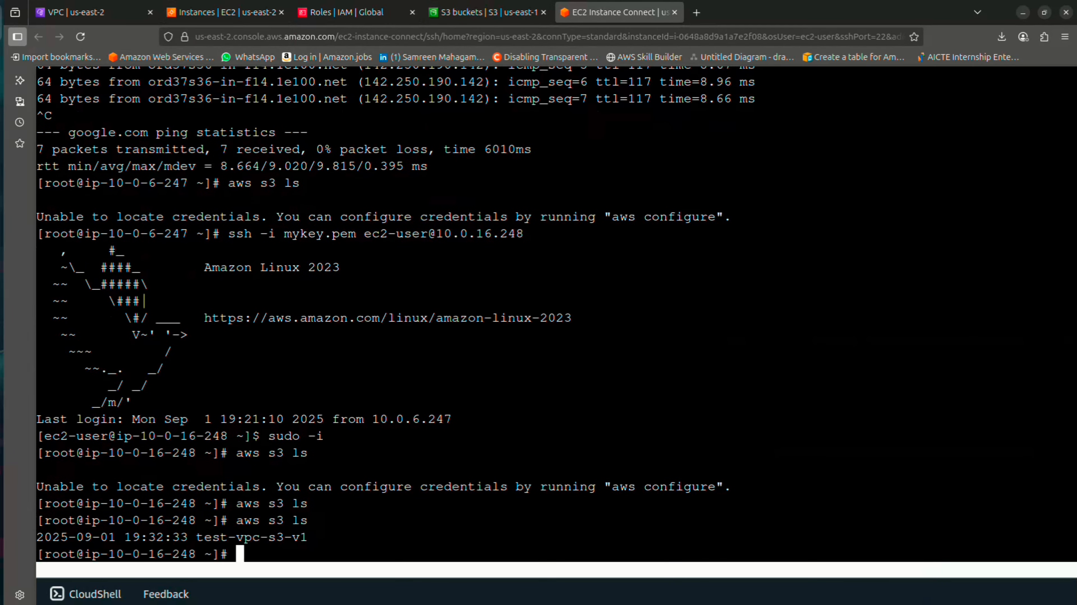
drag(196, 537, 316, 537)
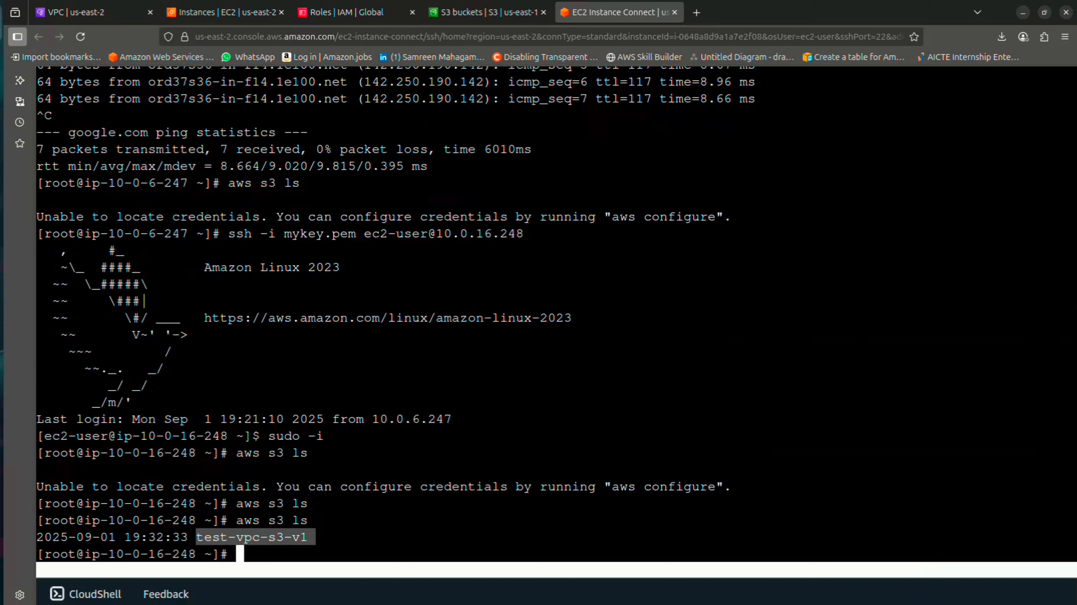
click(316, 537)
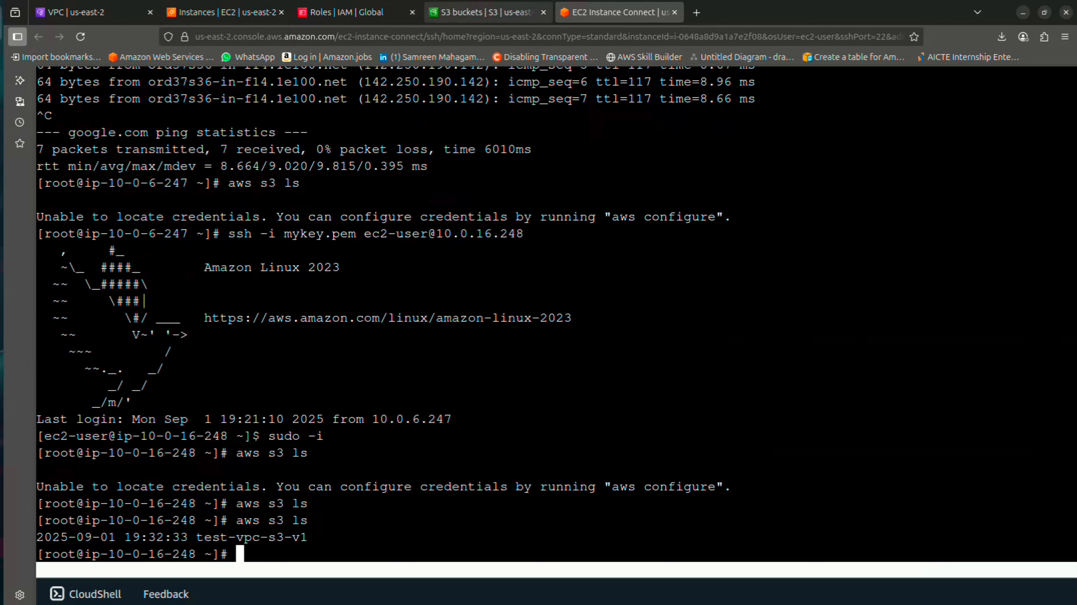
click(483, 11)
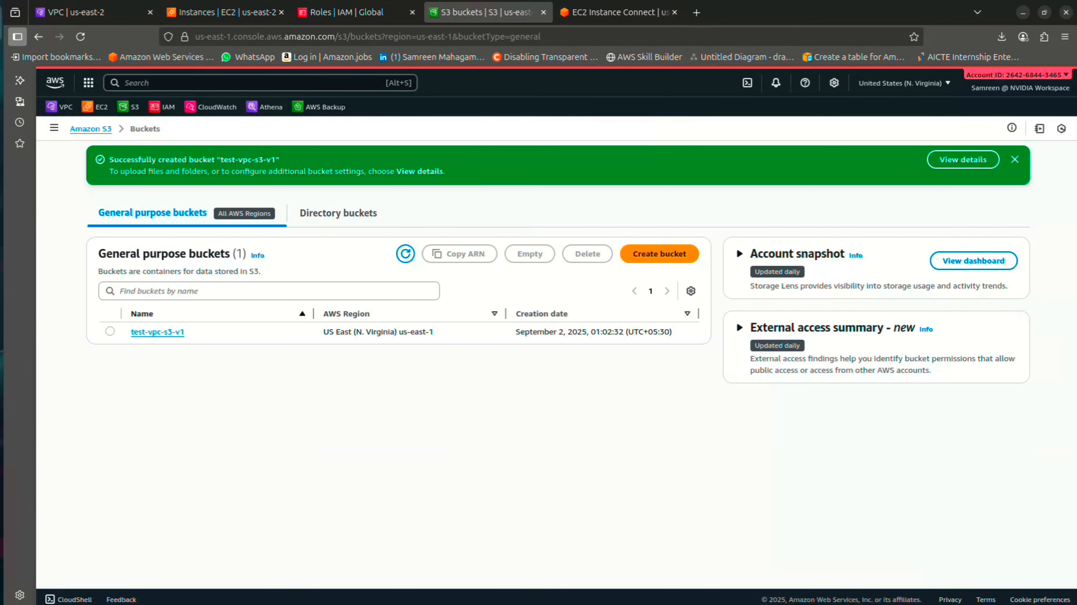